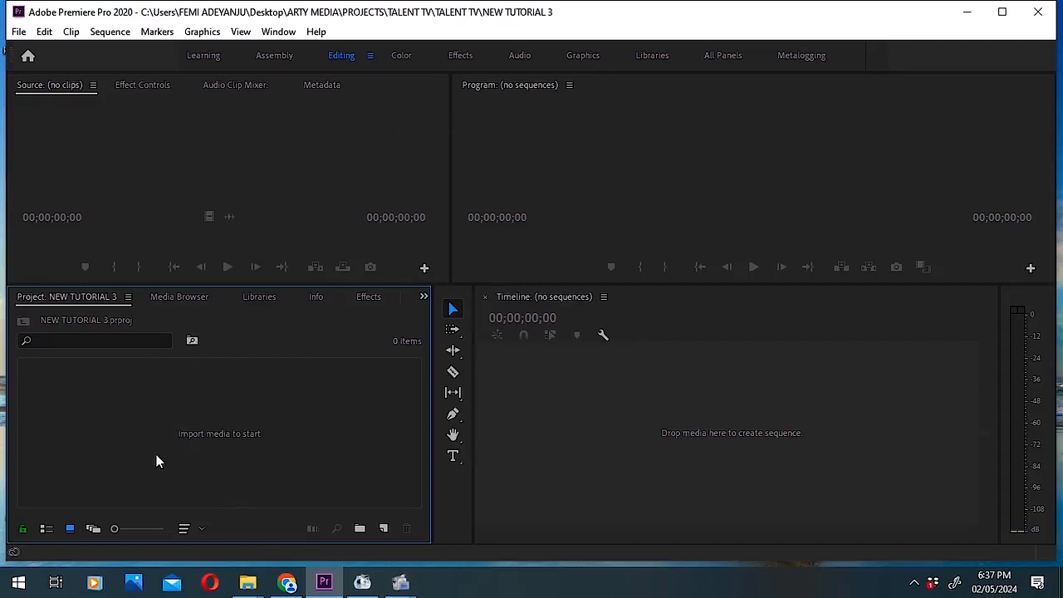
# Import the chess_game (2160p) video from the FREE STOCK VIDEOS folder into the empty project.
pyautogui.doubleClick(204, 429)
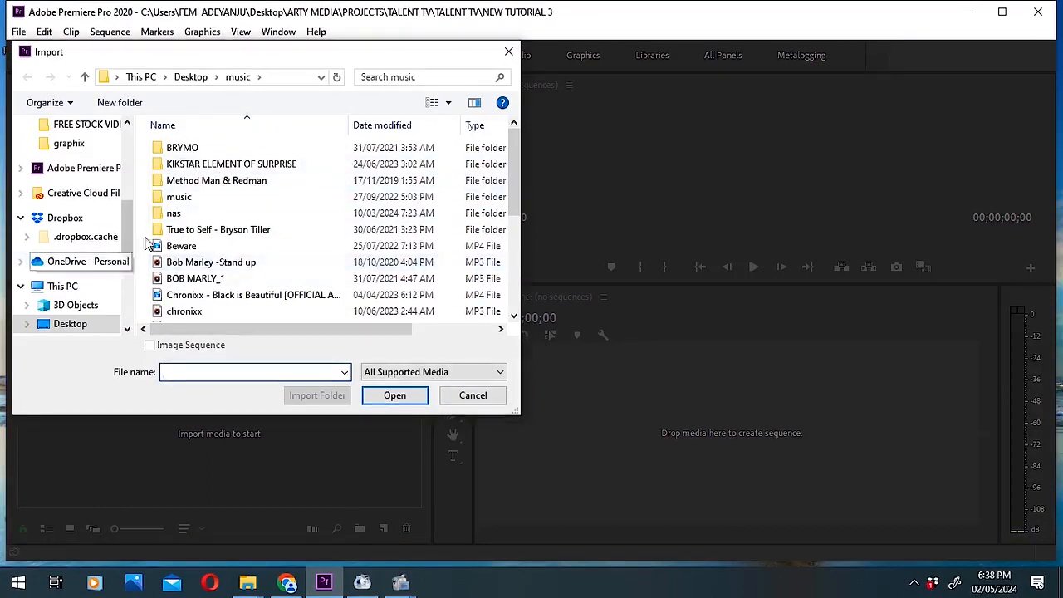
pyautogui.scroll(1, 128, 229)
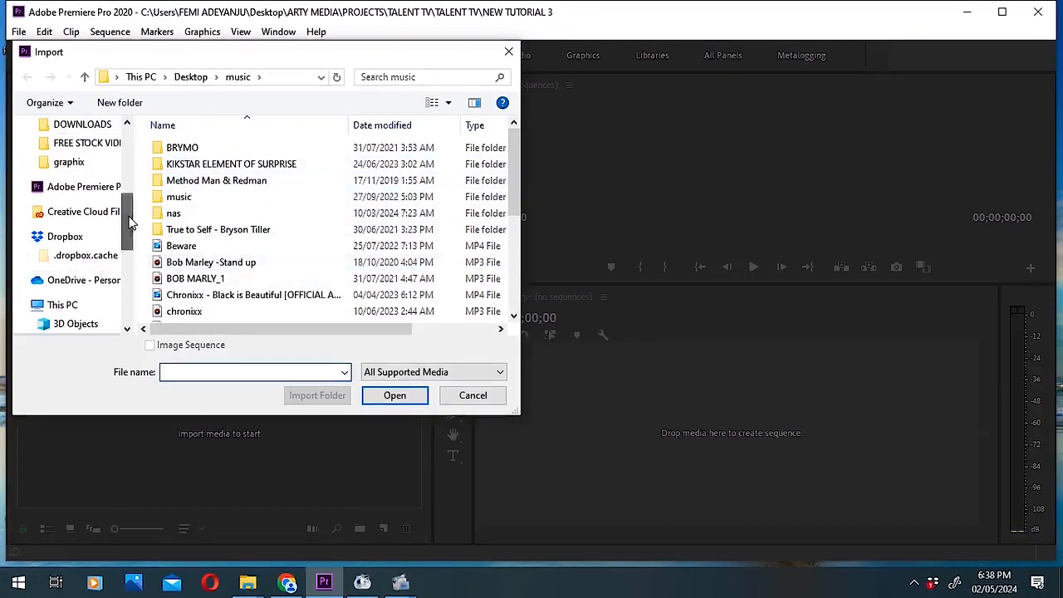
pyautogui.click(105, 153)
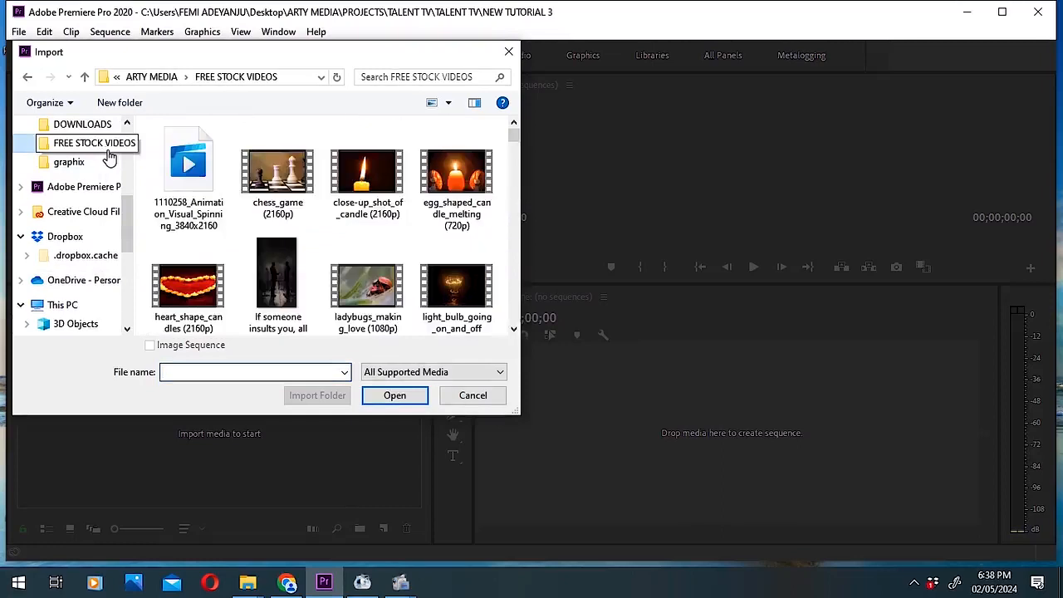
pyautogui.click(286, 190)
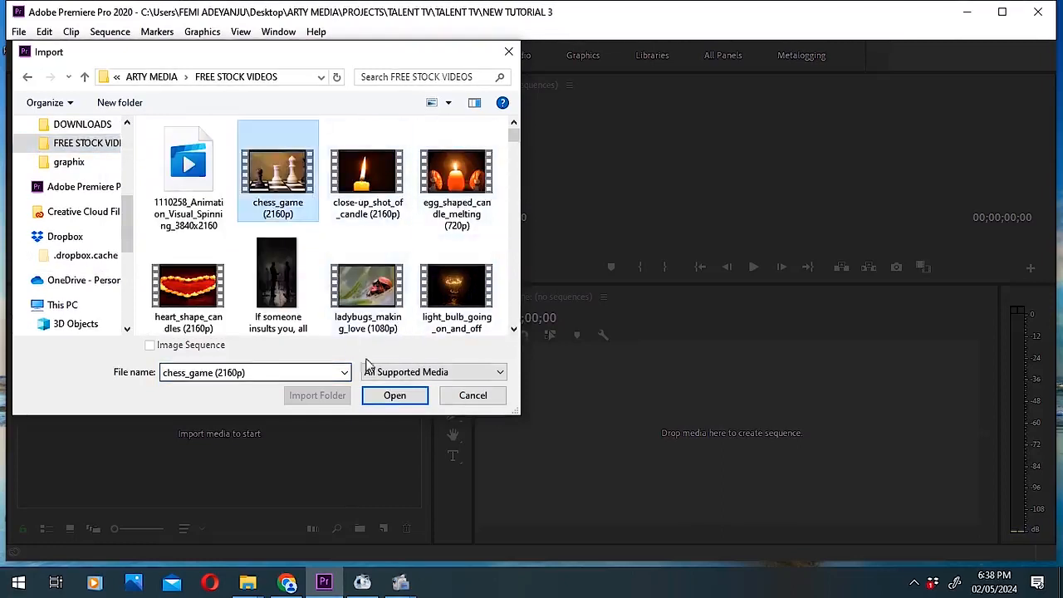
pyautogui.click(392, 398)
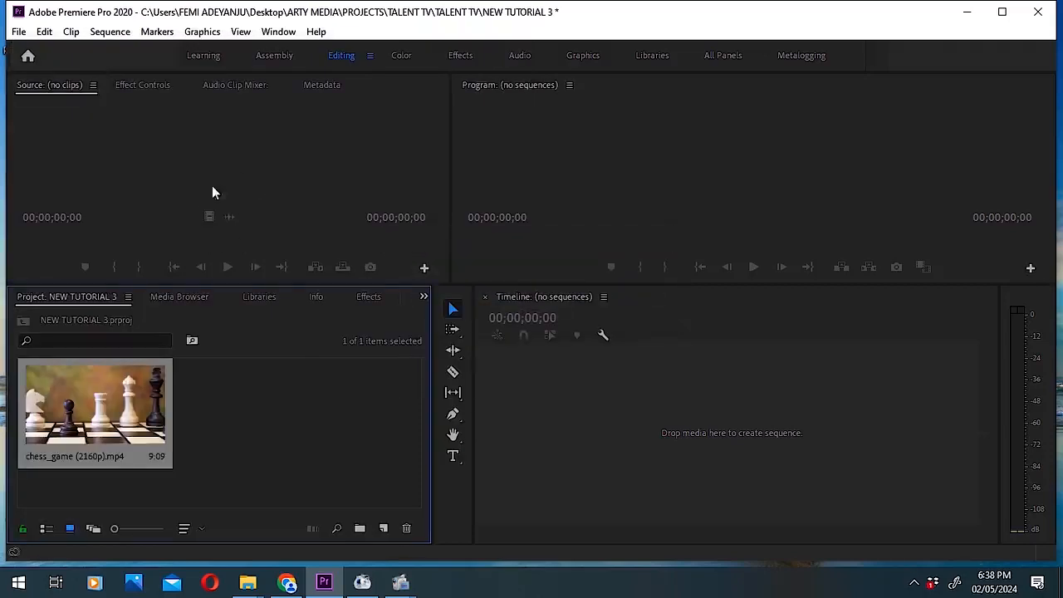
pyautogui.click(18, 32)
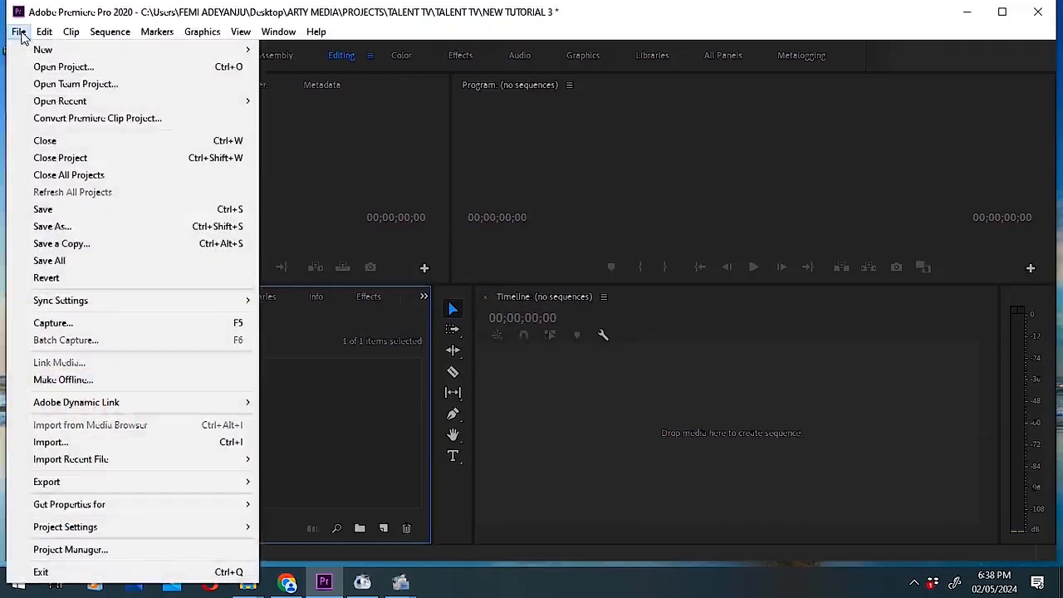
pyautogui.click(62, 448)
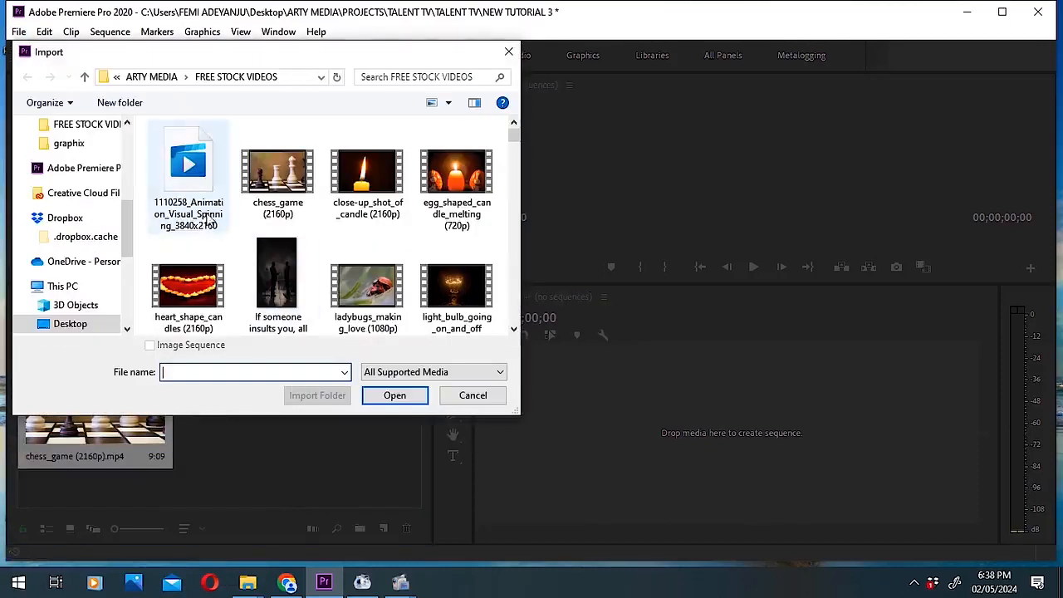
pyautogui.click(514, 330)
pyautogui.click(513, 330)
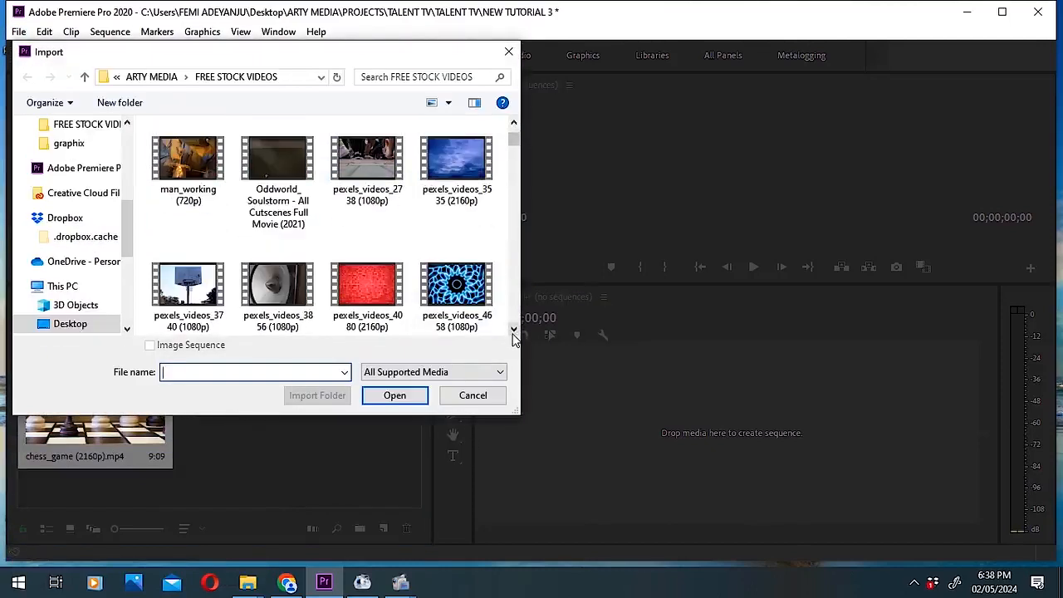
pyautogui.click(514, 330)
pyautogui.click(513, 330)
pyautogui.click(513, 330)
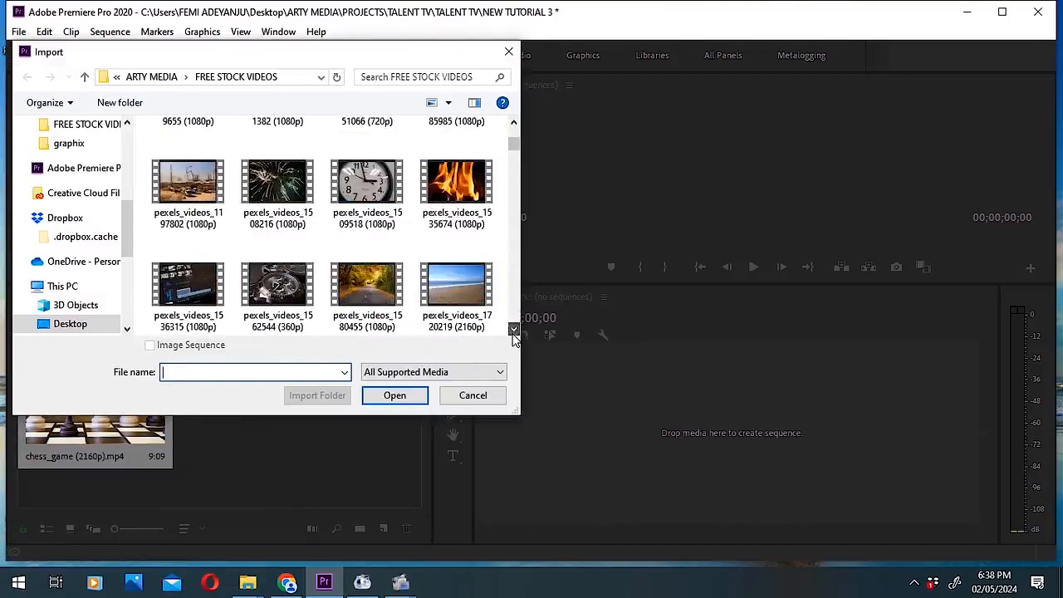
pyautogui.click(513, 330)
pyautogui.click(514, 330)
pyautogui.click(513, 330)
pyautogui.click(514, 329)
pyautogui.click(514, 330)
pyautogui.click(514, 329)
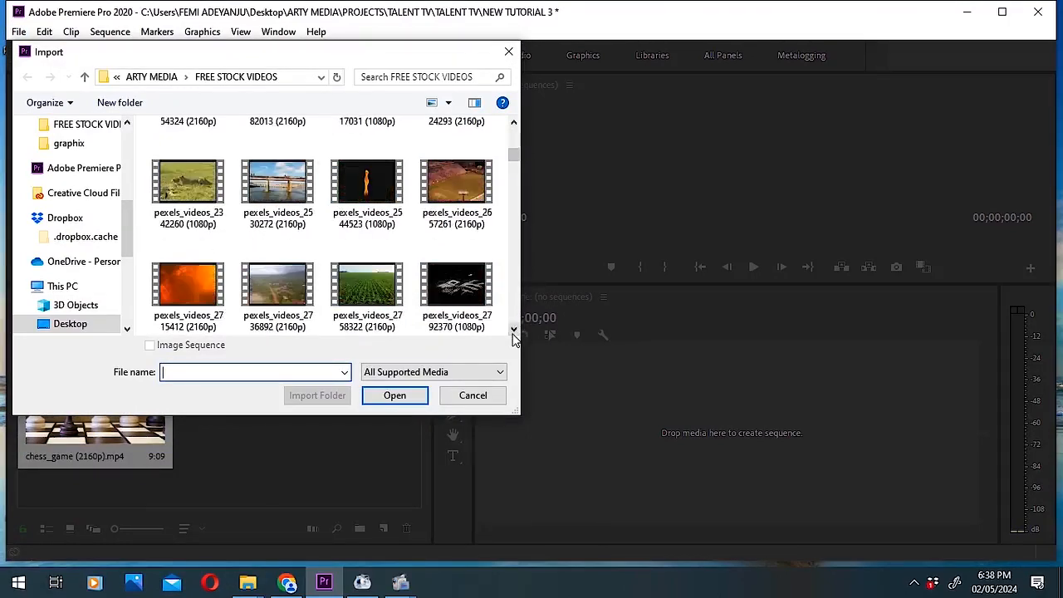
pyautogui.click(513, 330)
pyautogui.click(514, 330)
pyautogui.click(513, 330)
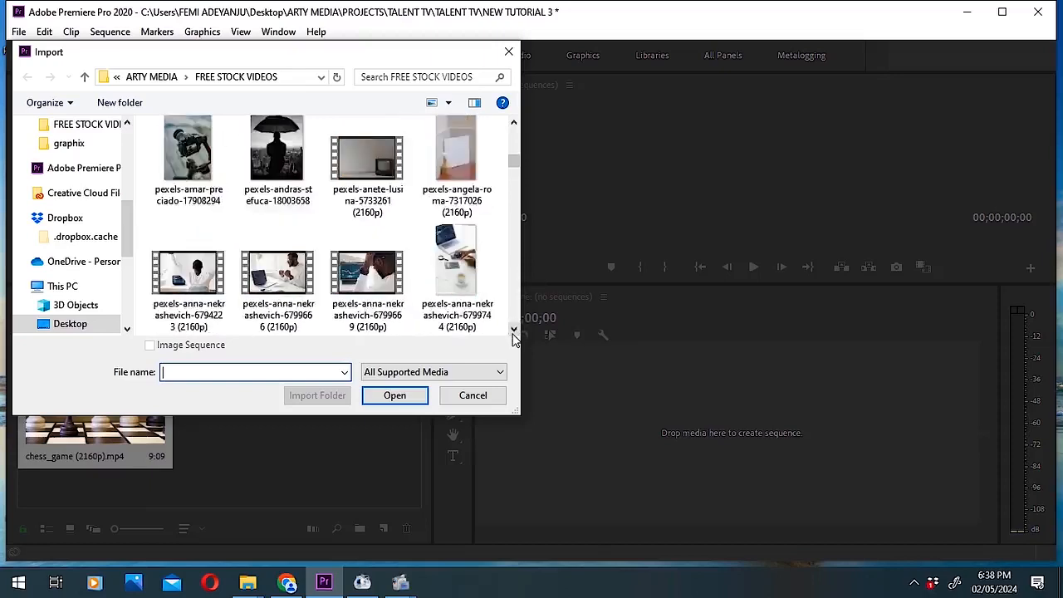
pyautogui.click(514, 329)
pyautogui.click(513, 330)
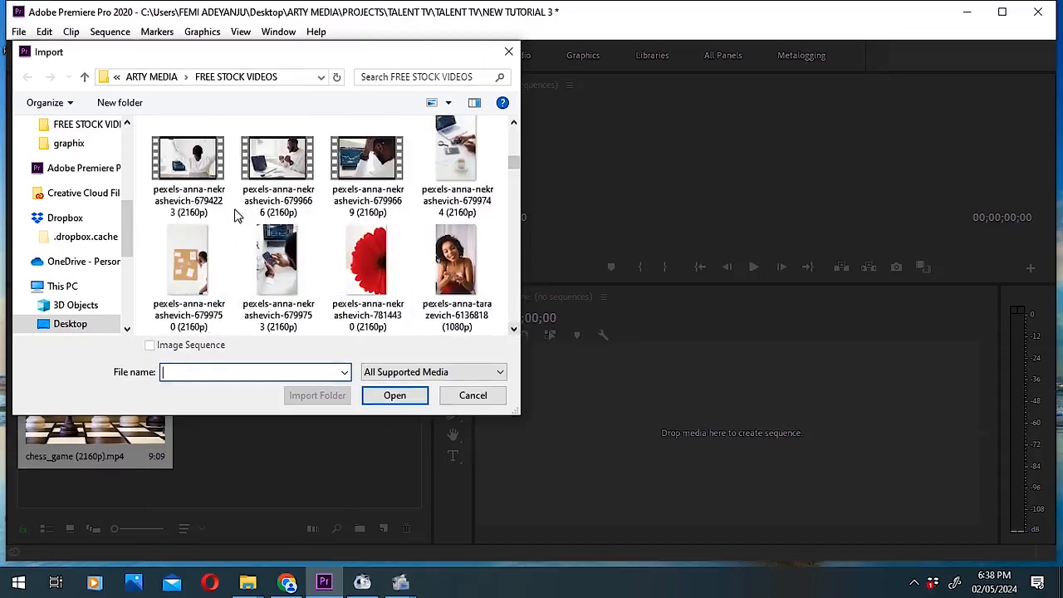
pyautogui.click(185, 168)
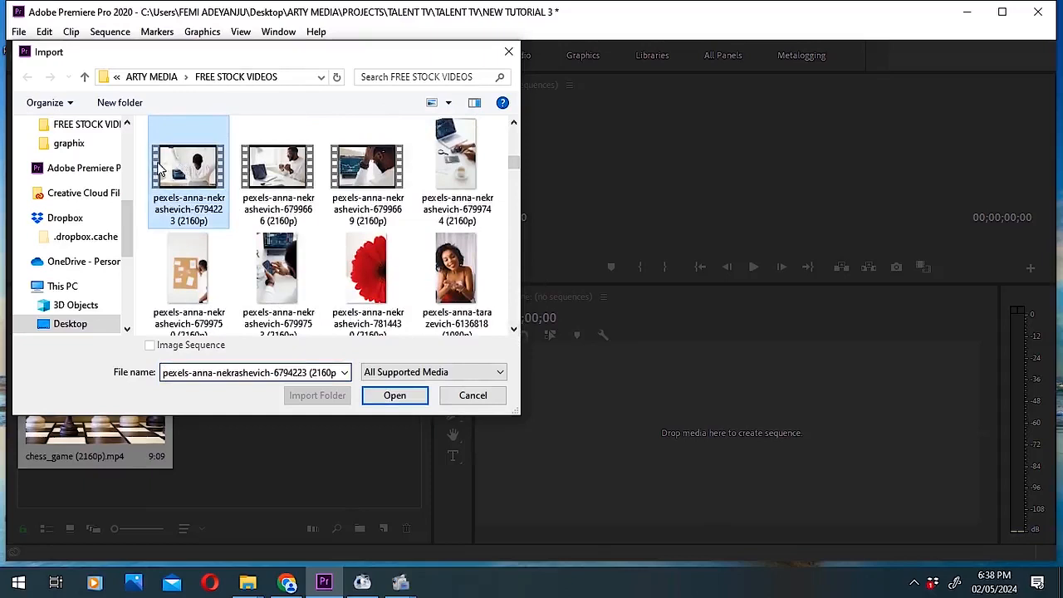
pyautogui.keyDown('ctrl'); pyautogui.click(256, 174); pyautogui.keyUp('ctrl')
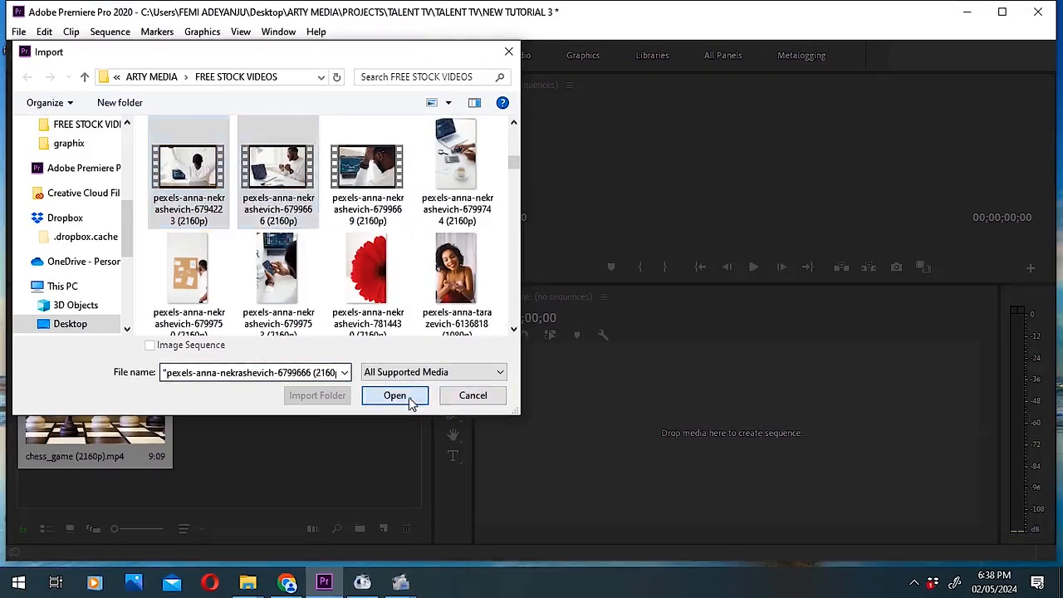
pyautogui.click(409, 396)
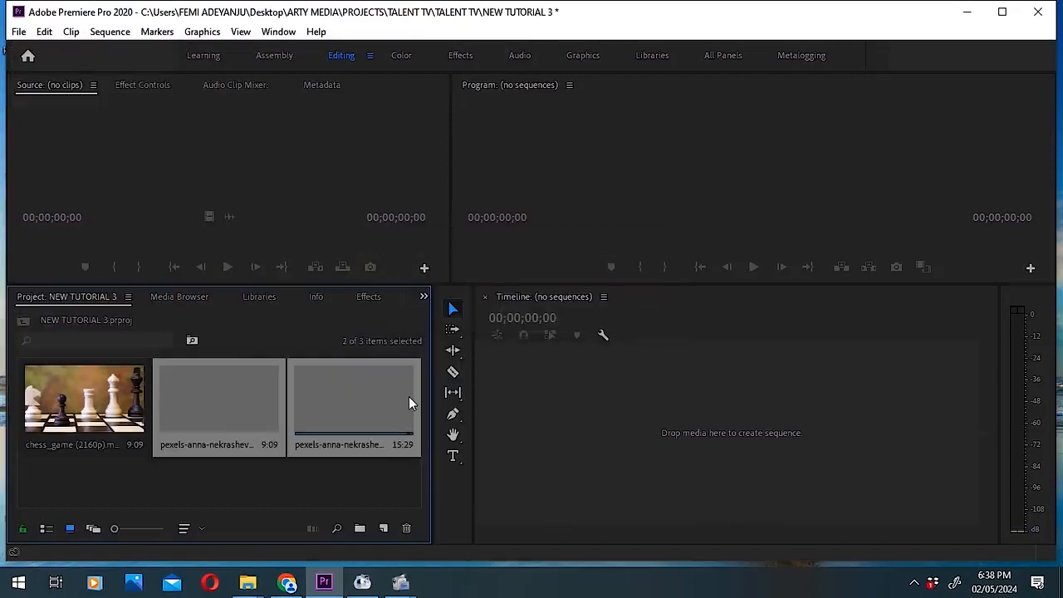
pyautogui.click(18, 32)
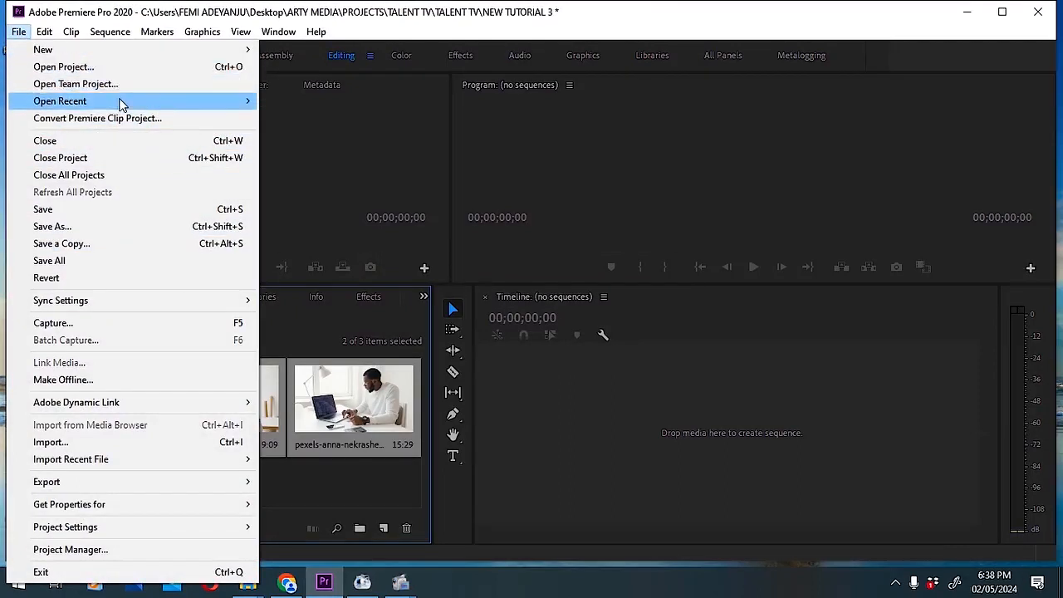
pyautogui.moveTo(121, 103)
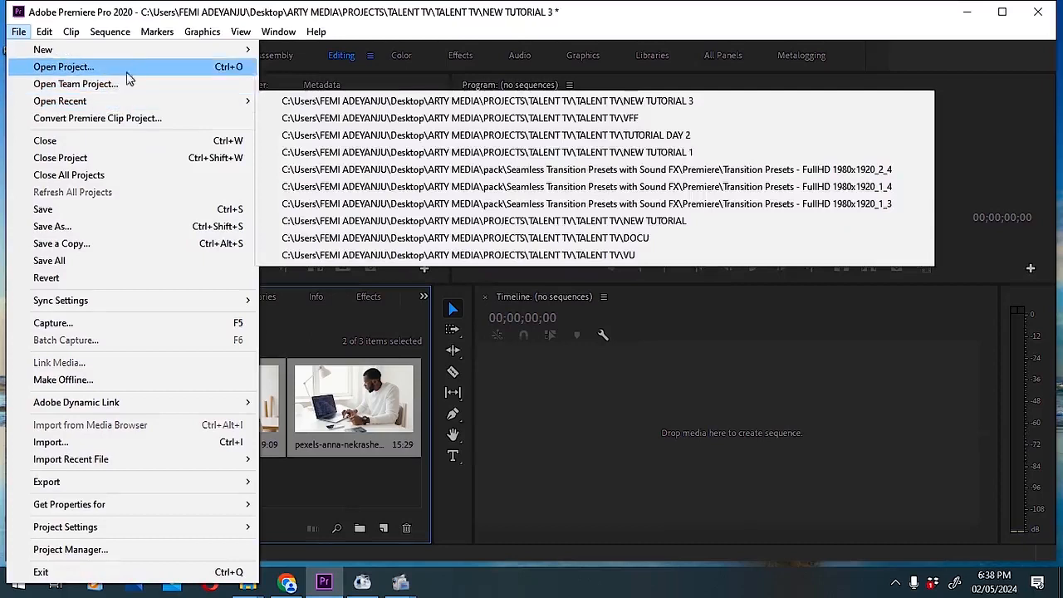
pyautogui.click(133, 450)
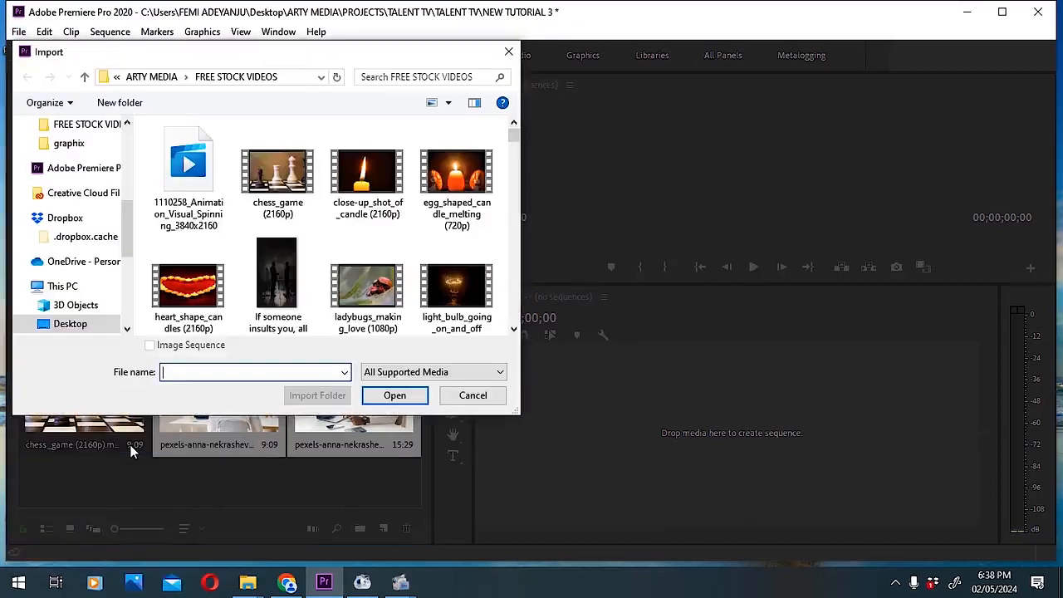
pyautogui.click(513, 330)
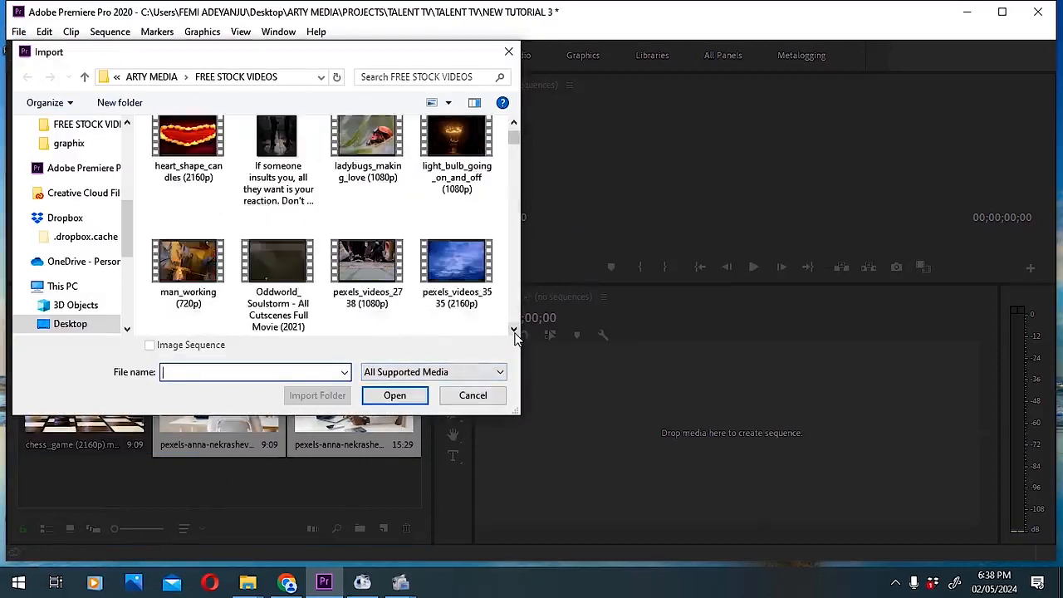
pyautogui.click(514, 329)
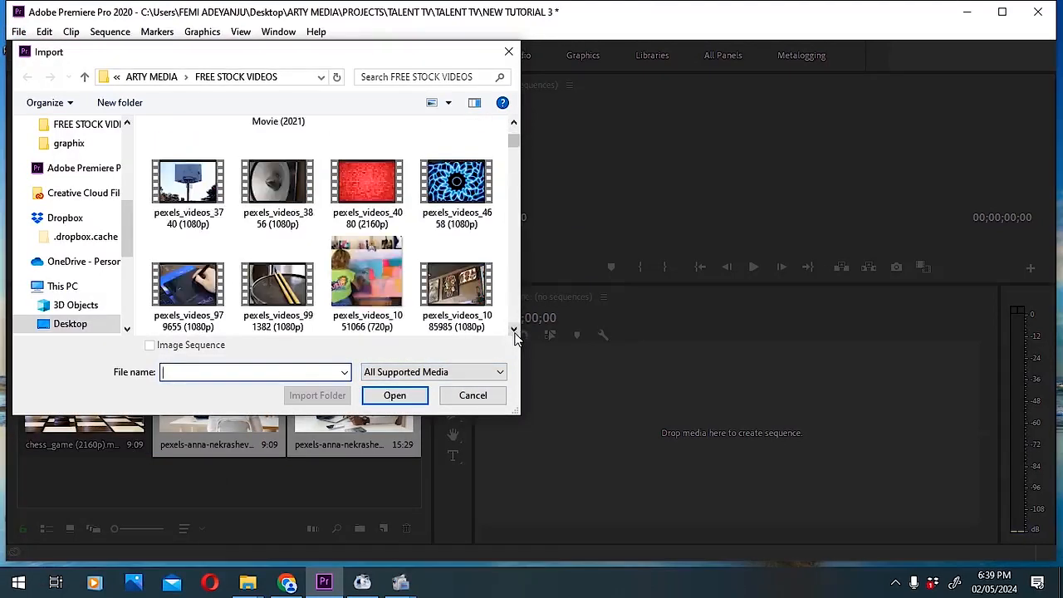
pyautogui.click(513, 330)
pyautogui.click(513, 329)
pyautogui.click(514, 330)
pyautogui.click(514, 330)
pyautogui.click(513, 330)
pyautogui.click(513, 330)
pyautogui.click(513, 330)
pyautogui.click(514, 329)
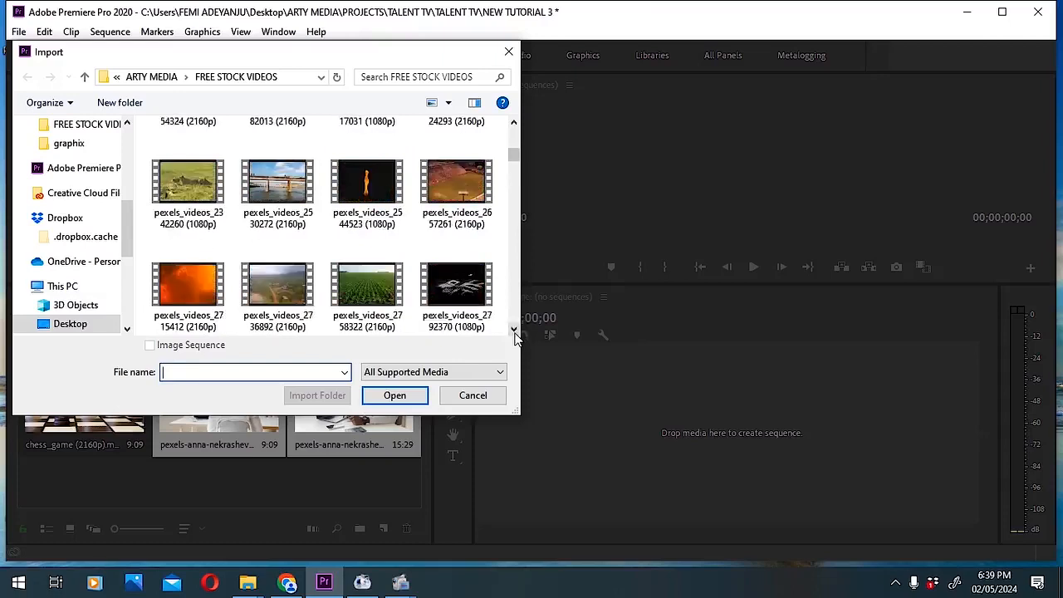
pyautogui.click(514, 330)
pyautogui.click(513, 330)
pyautogui.click(513, 330)
pyautogui.click(514, 330)
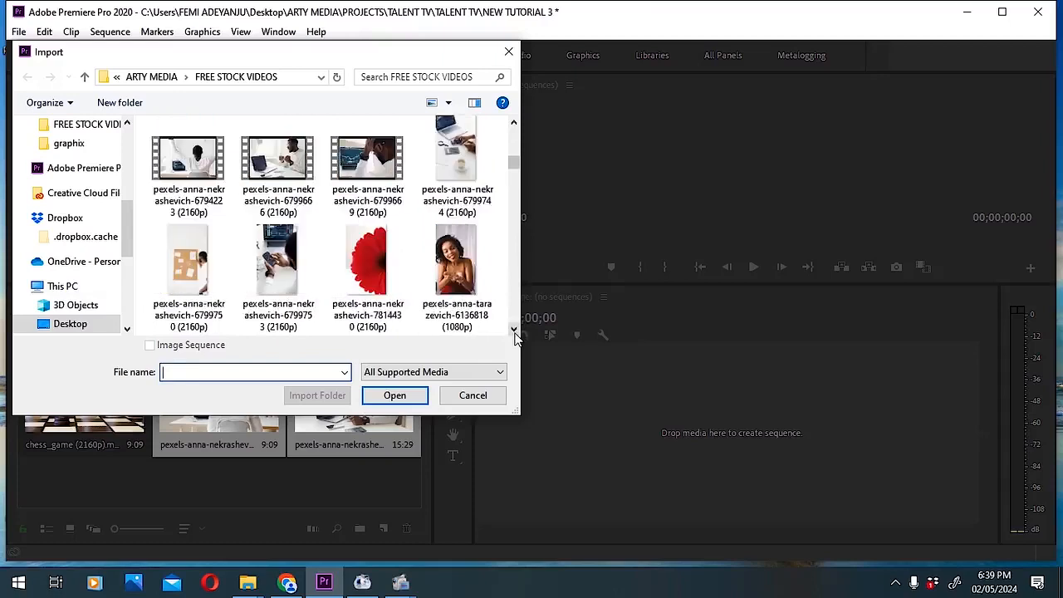
pyautogui.click(513, 330)
pyautogui.click(514, 330)
pyautogui.click(514, 330)
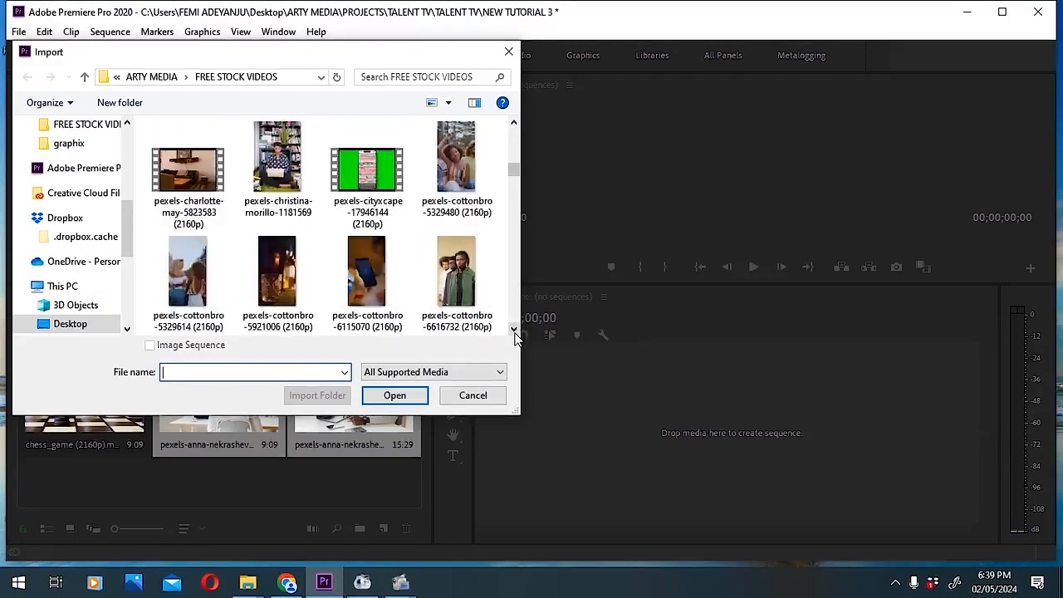
pyautogui.click(514, 330)
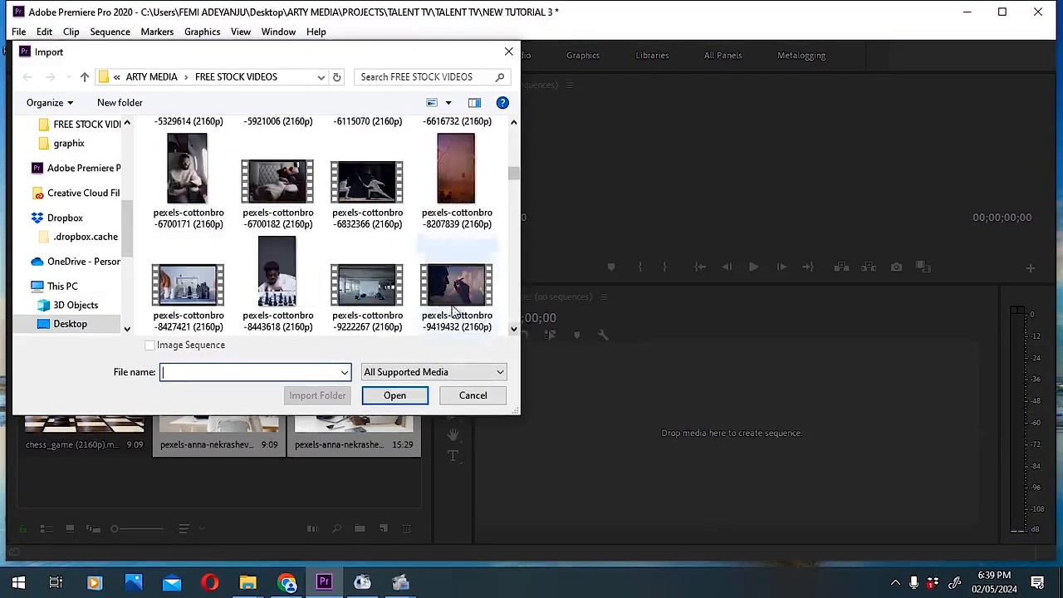
pyautogui.click(295, 291)
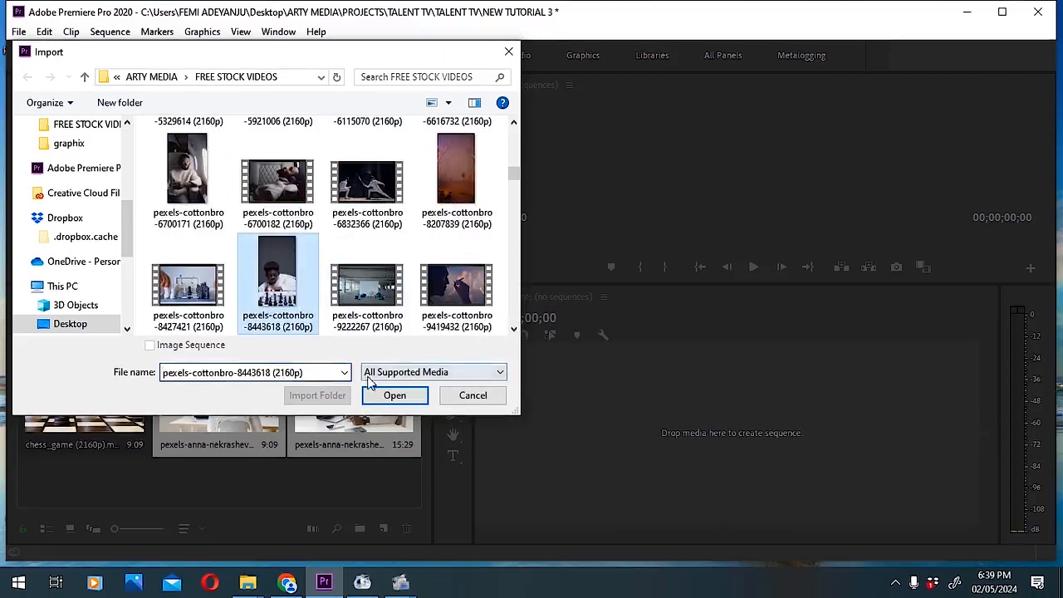
pyautogui.click(393, 396)
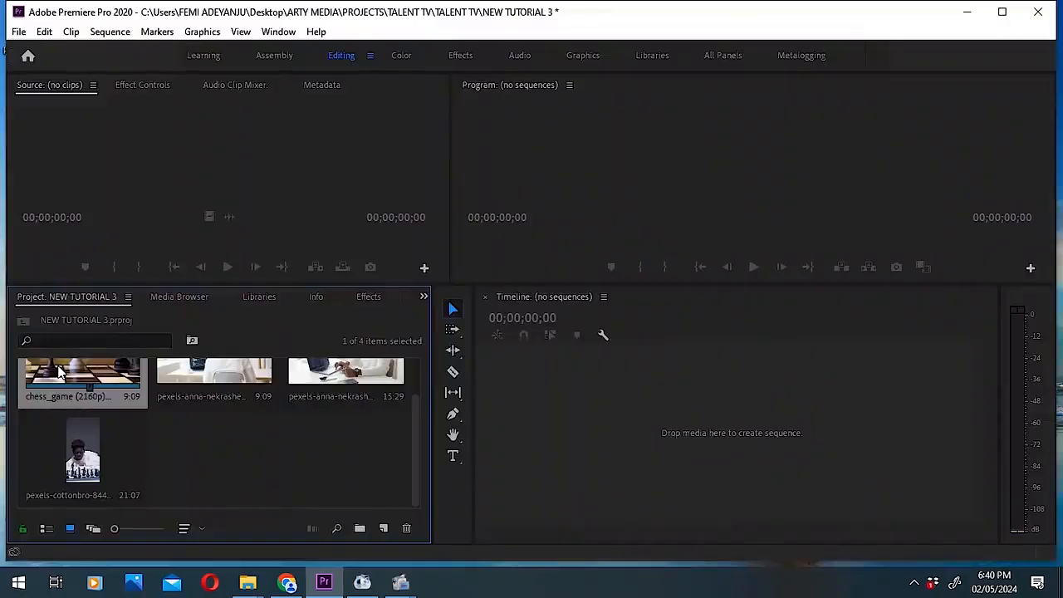
# Load the chess_game clip as the source and mark a range about 3:14 long with its In point at 00:00:01:21.
pyautogui.doubleClick(60, 373)
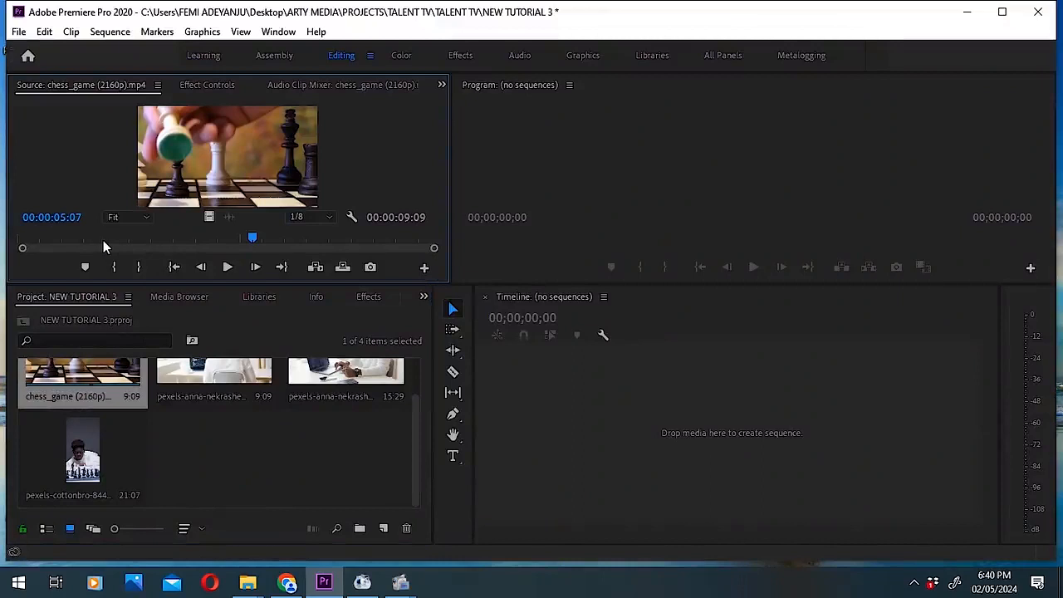
pyautogui.moveTo(59, 238); pyautogui.dragTo(102, 254)
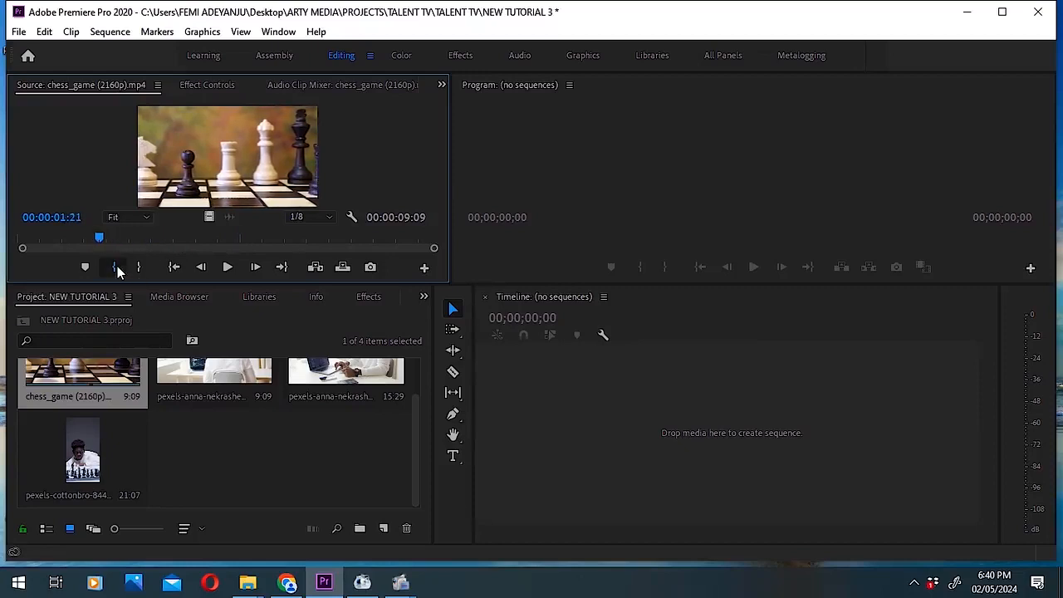
pyautogui.click(118, 266)
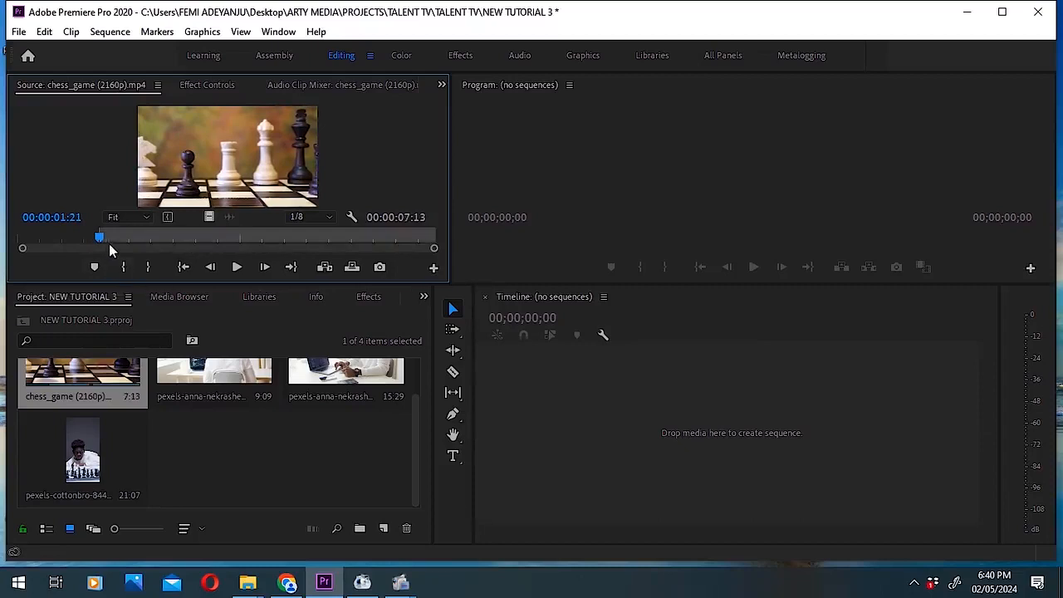
pyautogui.moveTo(106, 242); pyautogui.dragTo(257, 250)
pyautogui.click(149, 265)
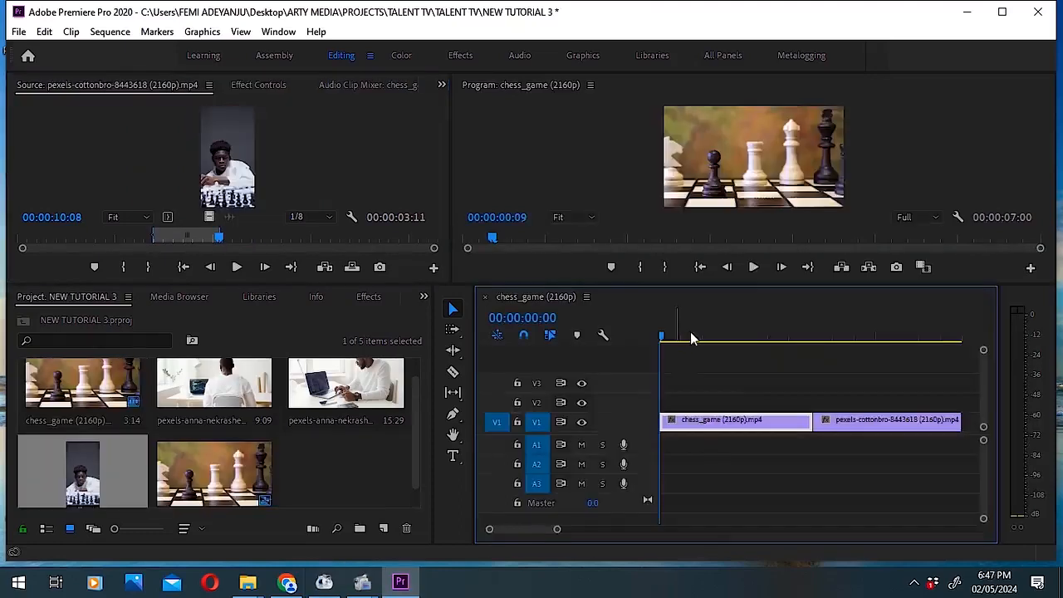
# Park the sequence playhead at 00:00:04:04 and set the pexels-cottonbro clip's scale to 183 so it fills the frame.
pyautogui.moveTo(696, 338); pyautogui.dragTo(892, 329)
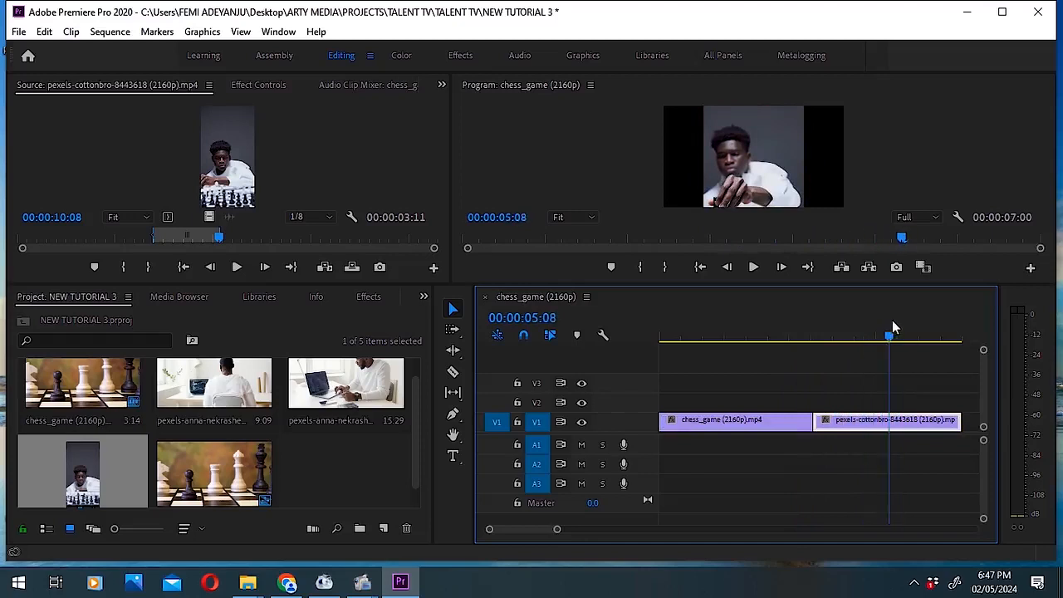
pyautogui.click(808, 334)
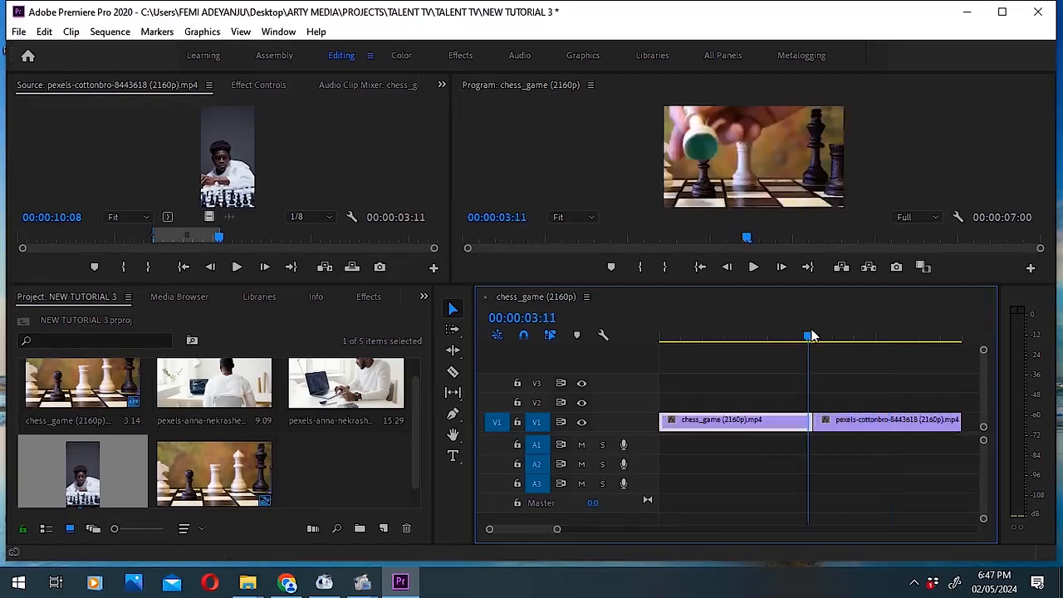
pyautogui.moveTo(829, 338); pyautogui.dragTo(841, 338)
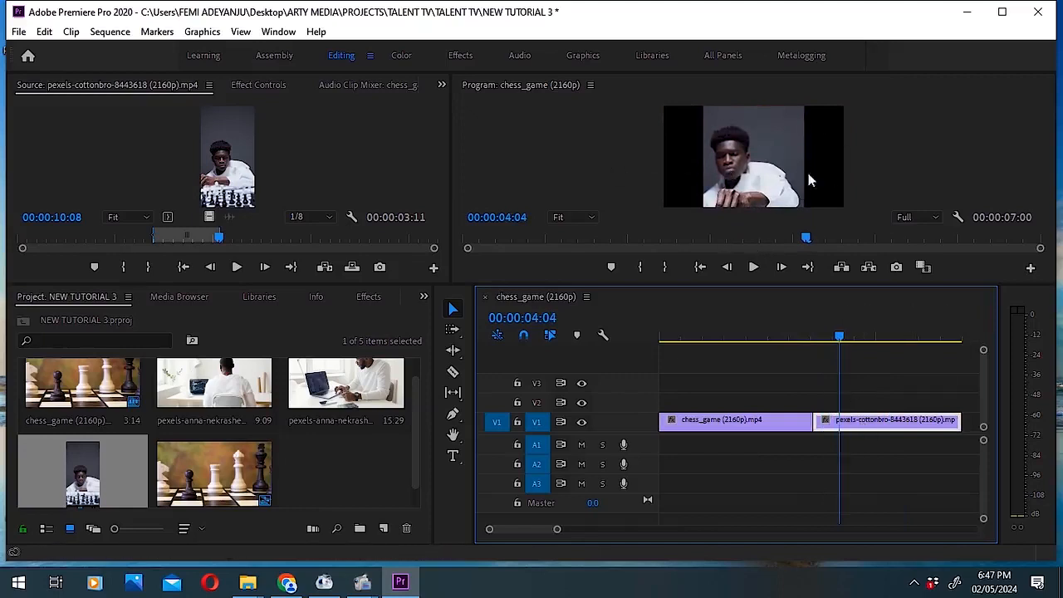
pyautogui.click(259, 86)
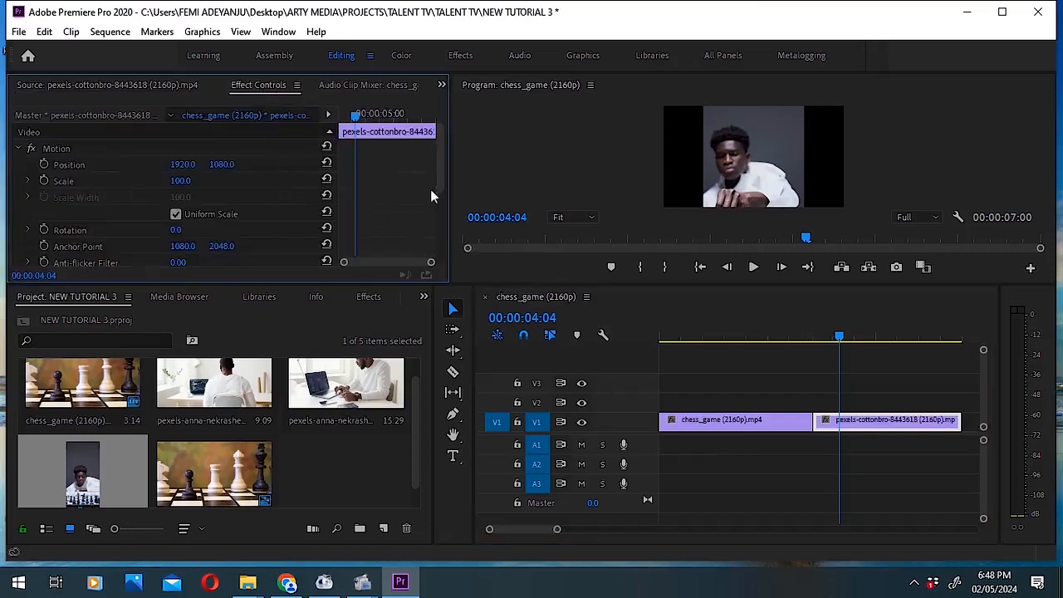
pyautogui.moveTo(441, 175)
pyautogui.mouseDown()
pyautogui.moveTo(441, 202)
pyautogui.moveTo(449, 168)
pyautogui.mouseUp()
pyautogui.moveTo(183, 181); pyautogui.dragTo(143, 169)
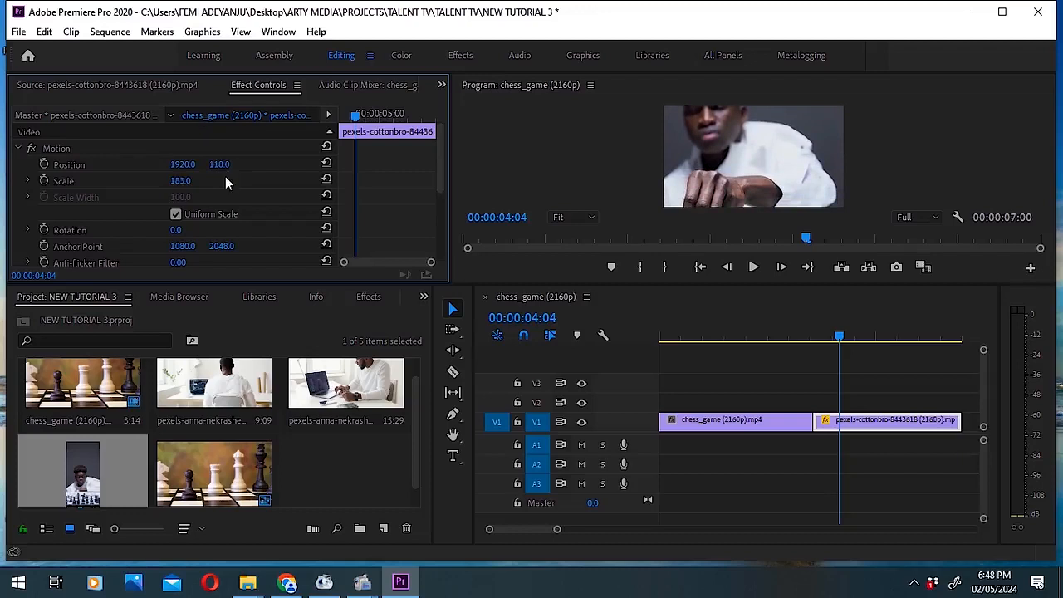
# Set the pexels-cottonbro clip's vertical position to -532 and play the sequence across the cut between the two clips.
pyautogui.moveTo(227, 170)
pyautogui.mouseDown()
pyautogui.moveTo(196, 170)
pyautogui.moveTo(234, 171)
pyautogui.moveTo(214, 171)
pyautogui.mouseUp()
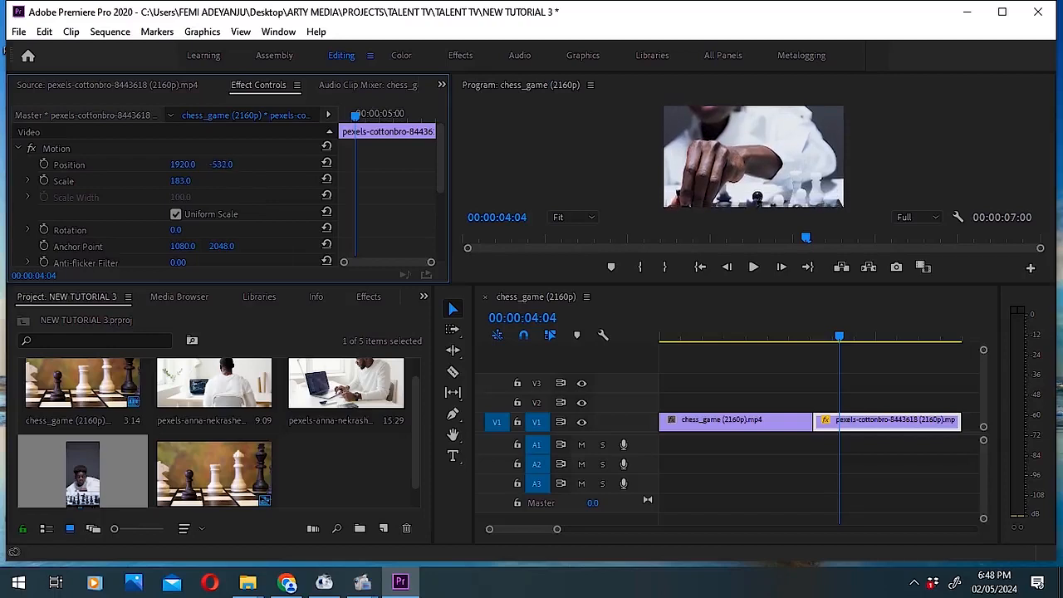
pyautogui.click(781, 339)
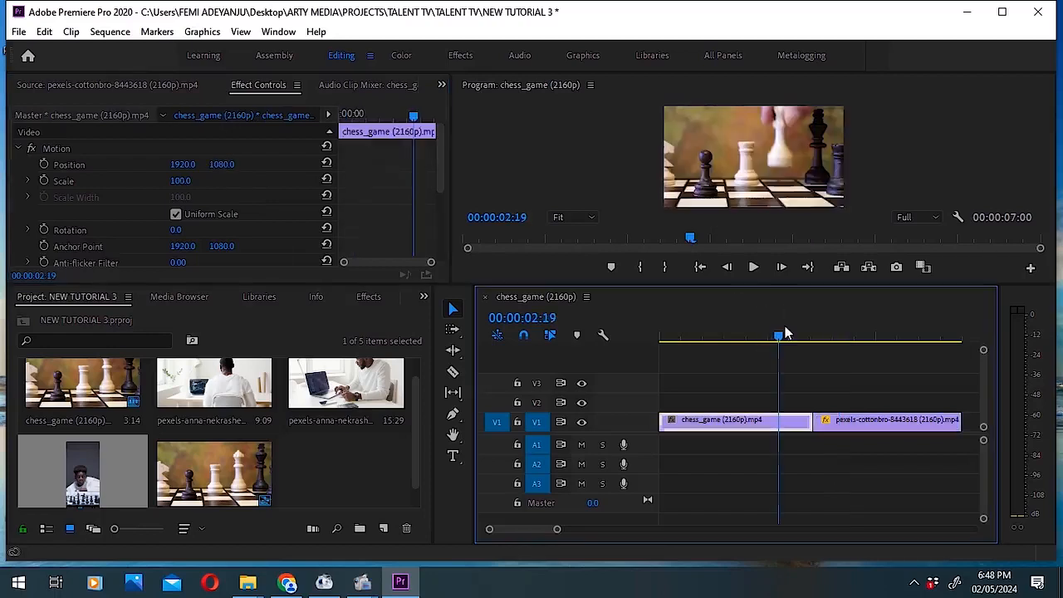
pyautogui.click(754, 267)
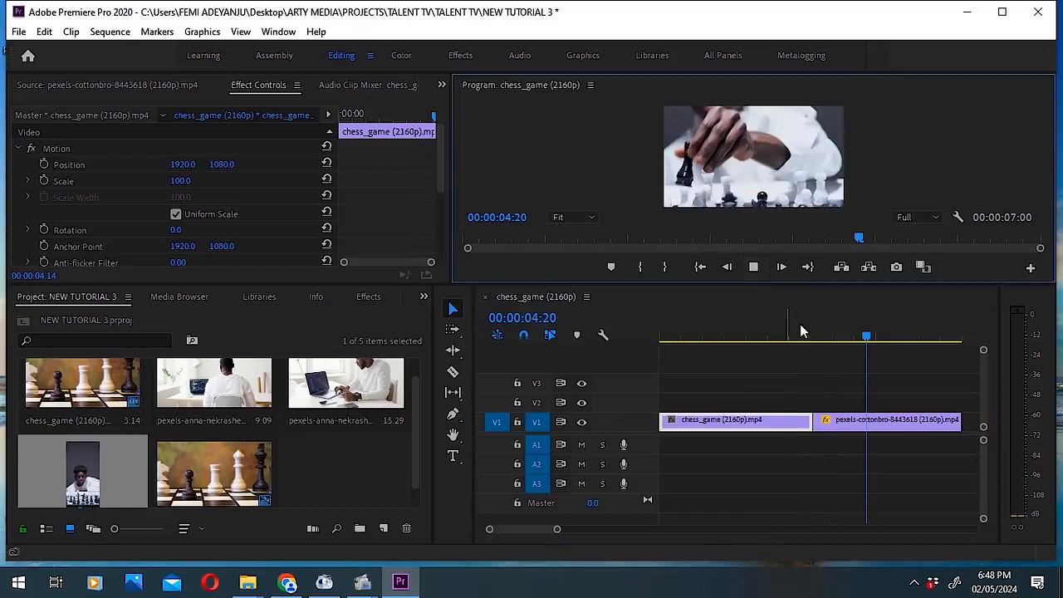
pyautogui.moveTo(801, 329); pyautogui.dragTo(814, 332)
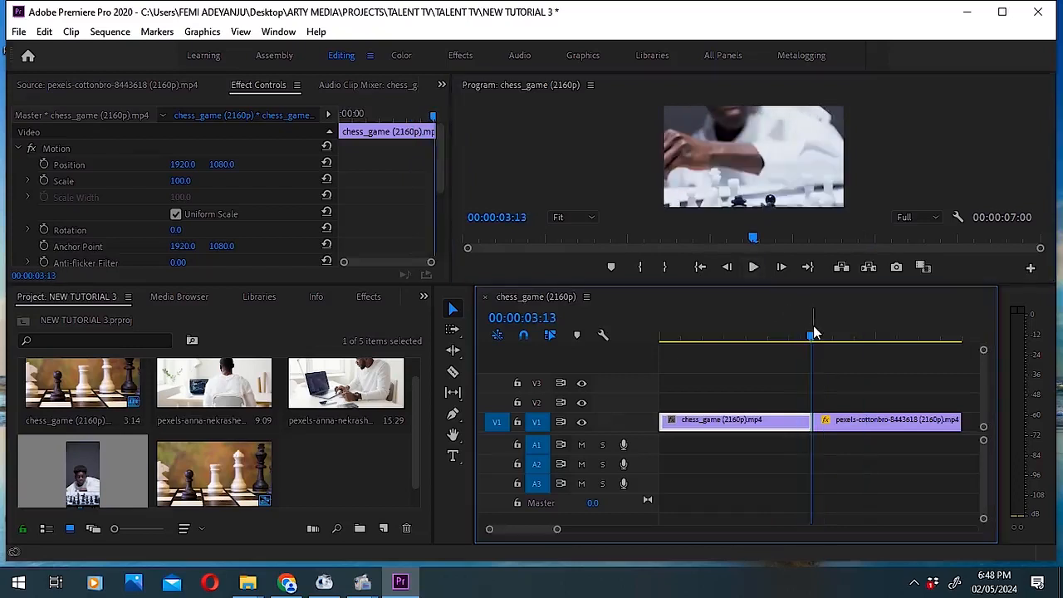
pyautogui.press('\\')
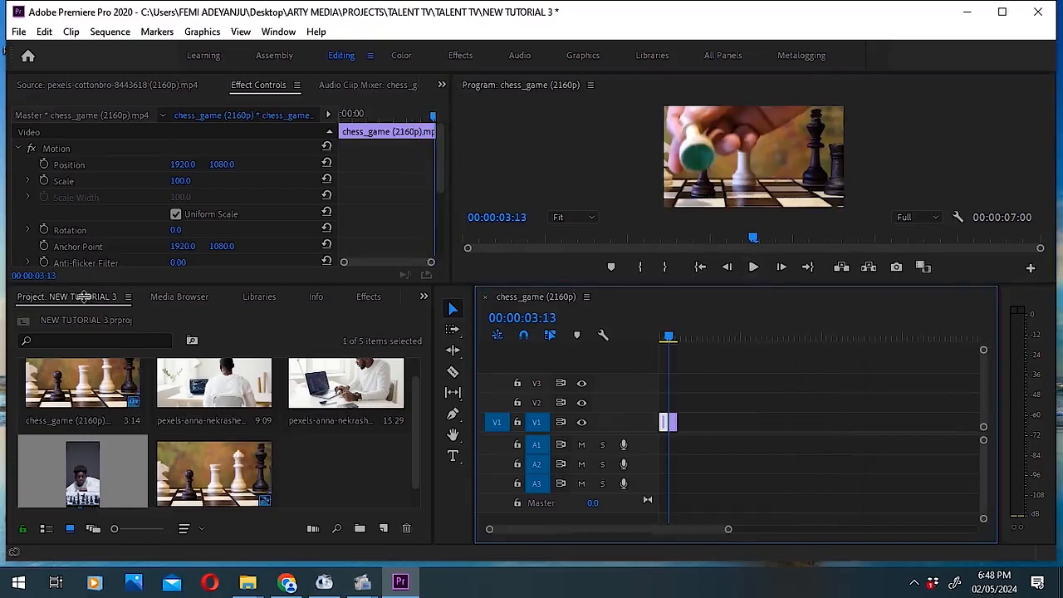
# Mark a 5:07 range in the pexels-anna-nekrashevich-6799666 source clip with its Out point at 00:00:07:10.
pyautogui.click(241, 389)
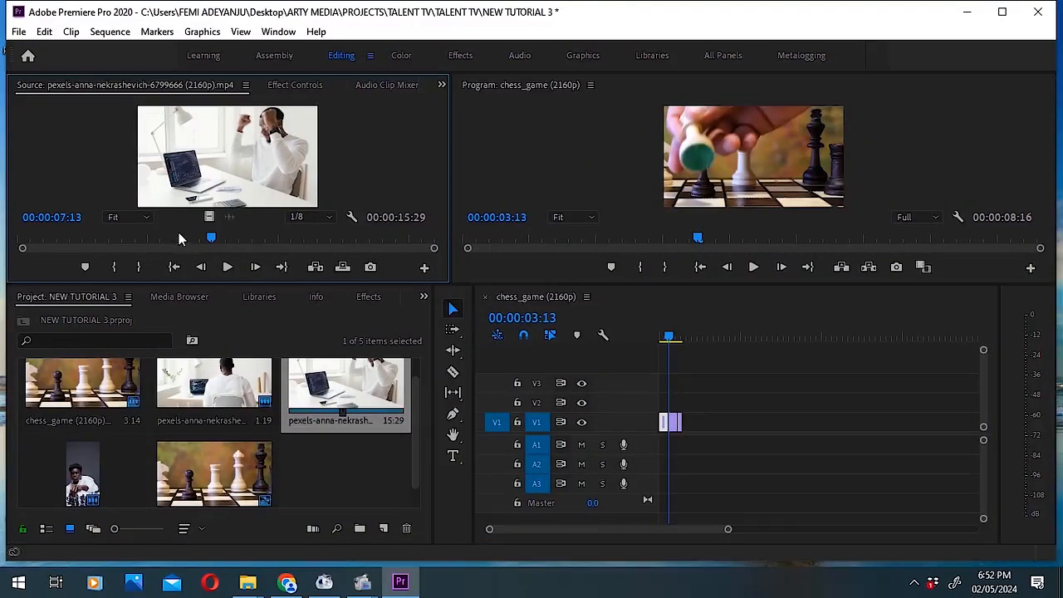
pyautogui.click(106, 239)
pyautogui.moveTo(103, 238); pyautogui.dragTo(200, 252)
pyautogui.click(111, 268)
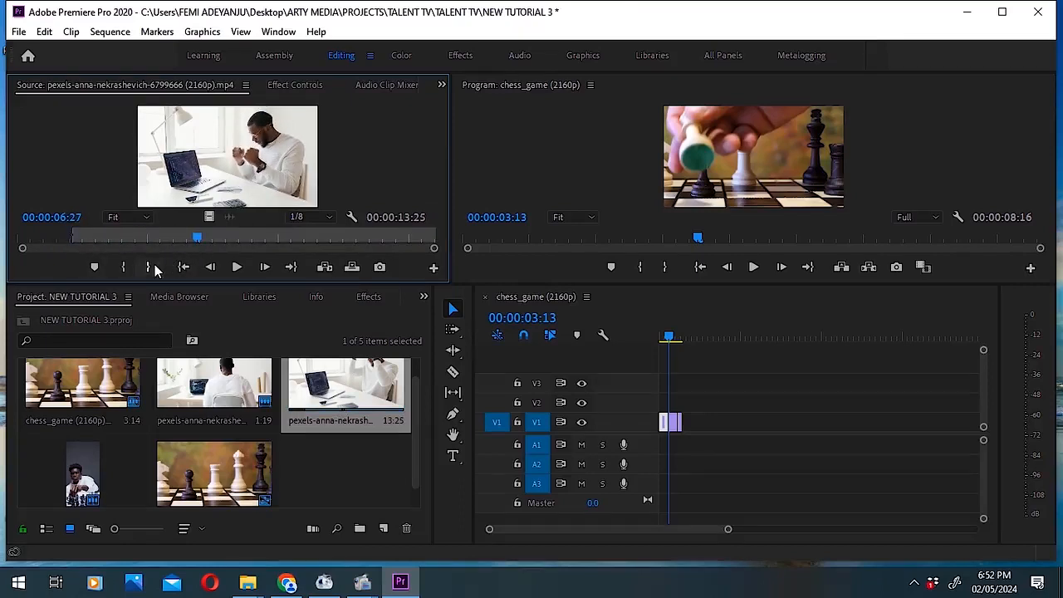
pyautogui.click(148, 266)
pyautogui.moveTo(198, 237); pyautogui.dragTo(203, 237)
pyautogui.click(210, 239)
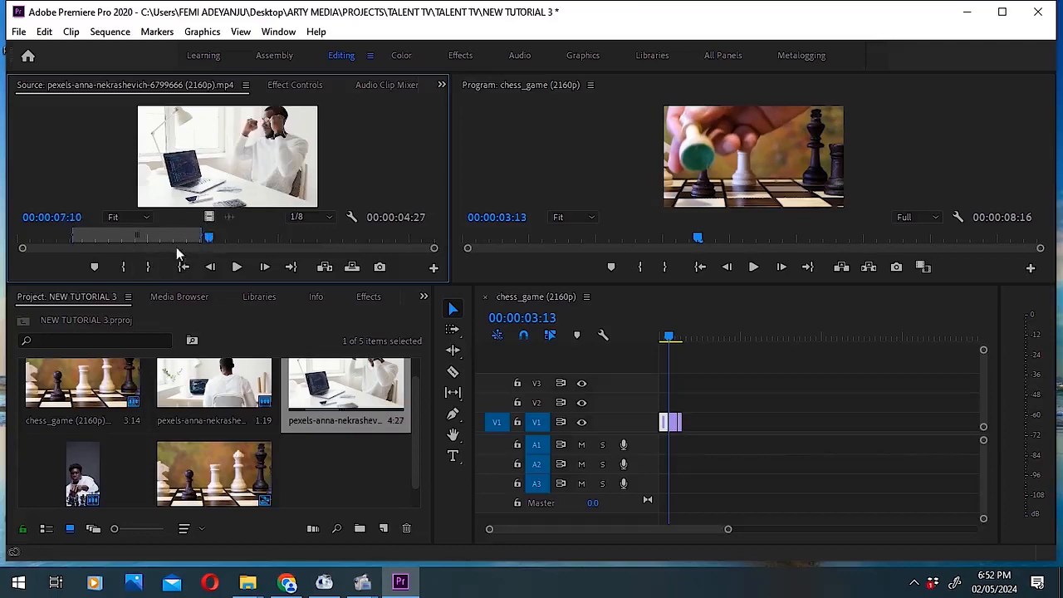
pyautogui.click(151, 266)
# Place the marked source range on V1 at 00:00:08:16, directly after the existing clips, and play the sequence from the start.
pyautogui.moveTo(675, 427); pyautogui.dragTo(701, 441)
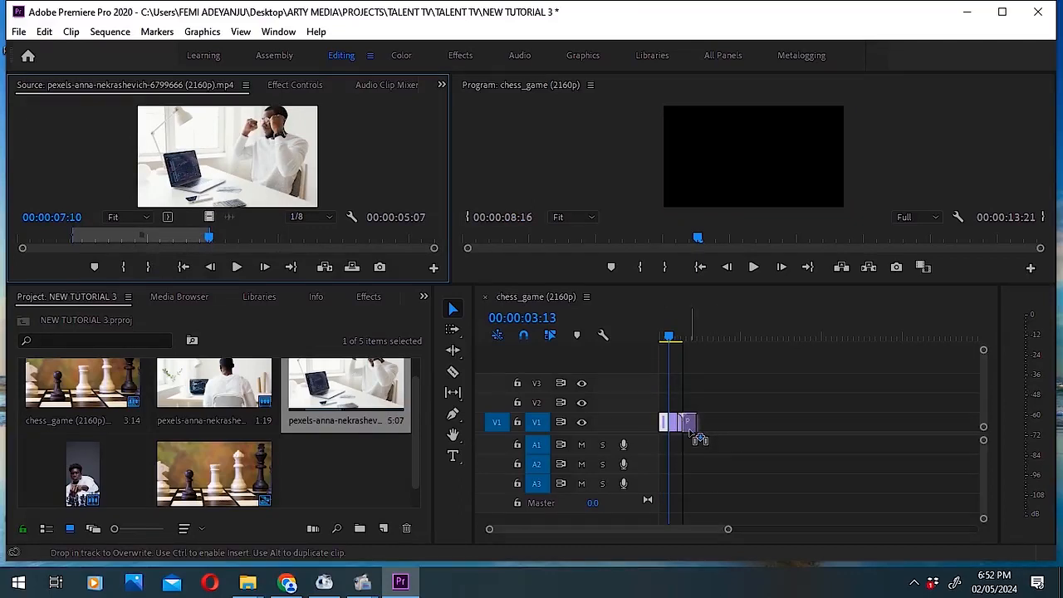
pyautogui.moveTo(701, 441); pyautogui.dragTo(700, 438)
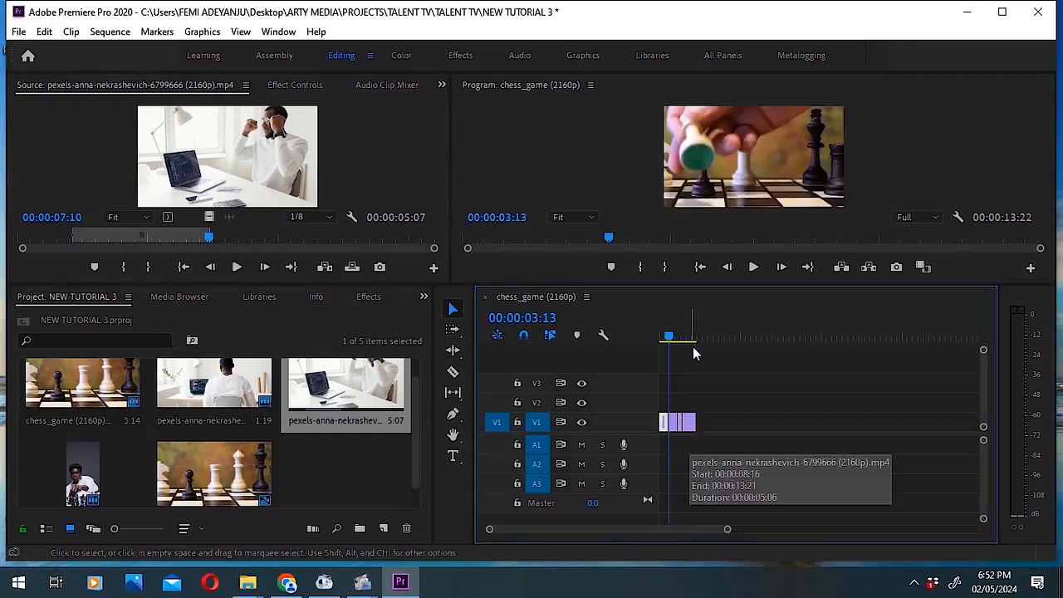
pyautogui.press('Home')
pyautogui.click(747, 271)
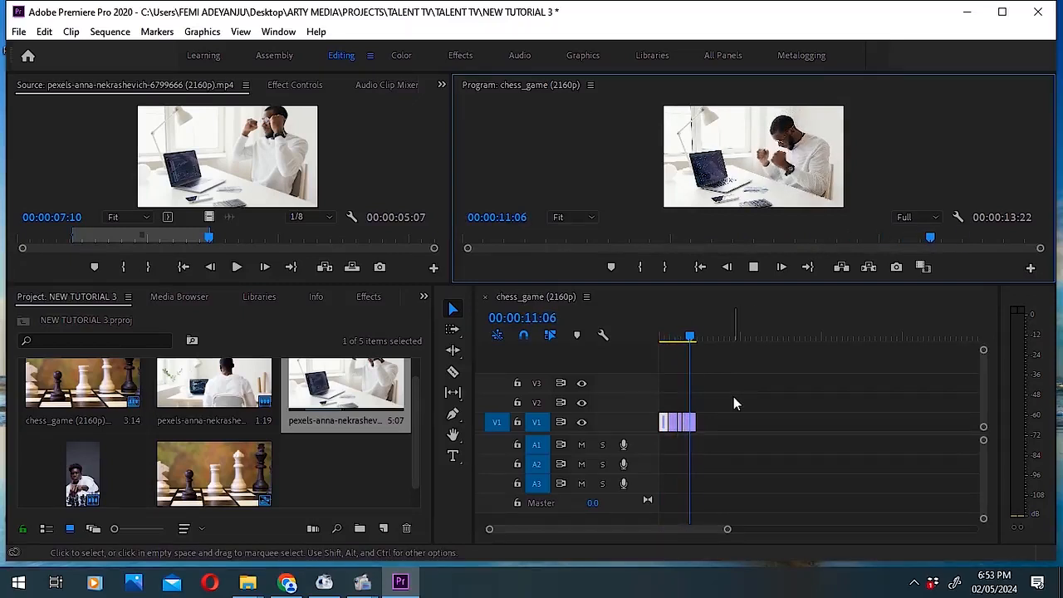
pyautogui.click(661, 340)
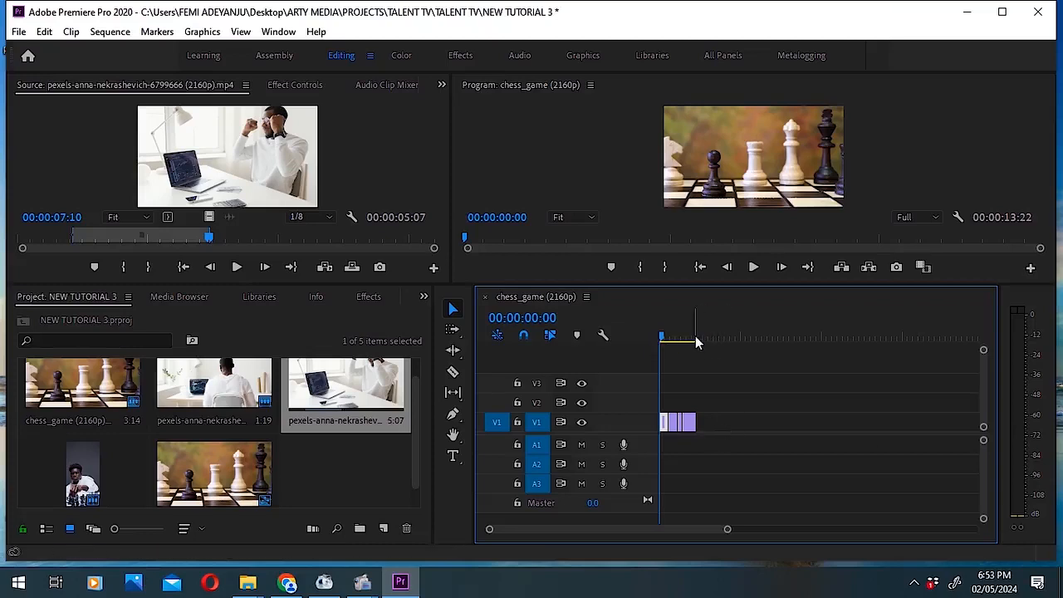
# Park the sequence playhead at 00:00:01:04 and add the Basic Title template to V2 at the sequence start, above the chess_game clip.
pyautogui.moveTo(696, 337); pyautogui.dragTo(664, 336)
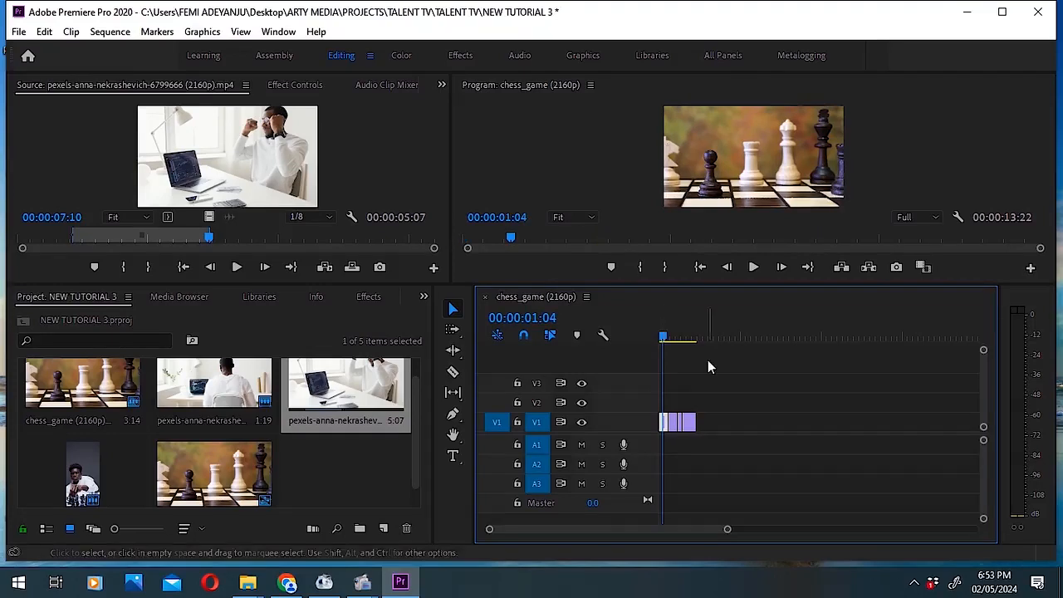
pyautogui.click(594, 61)
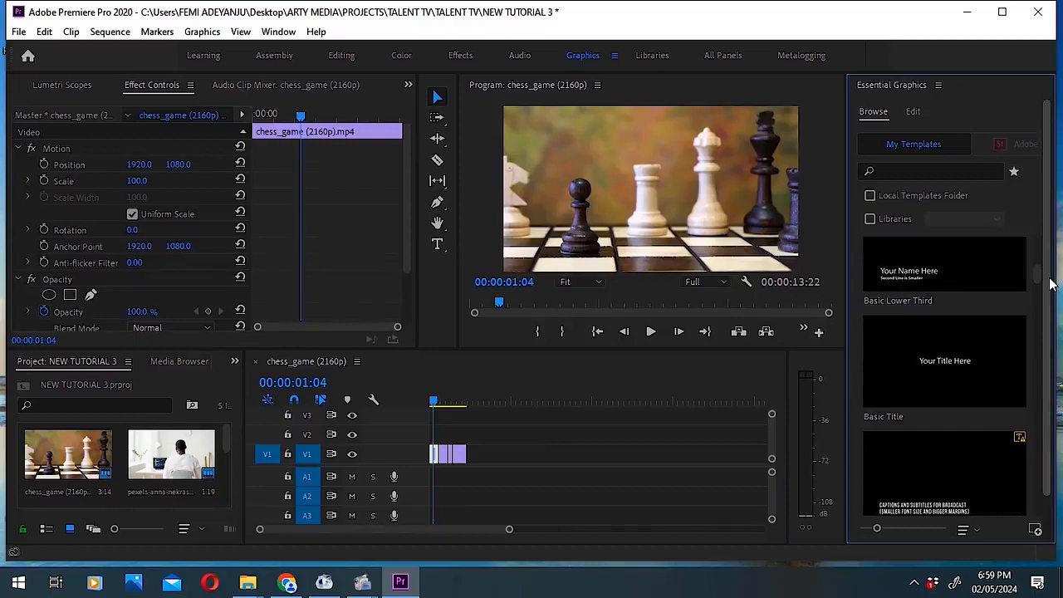
pyautogui.moveTo(1038, 281)
pyautogui.mouseDown()
pyautogui.moveTo(1040, 267)
pyautogui.moveTo(1039, 280)
pyautogui.mouseUp()
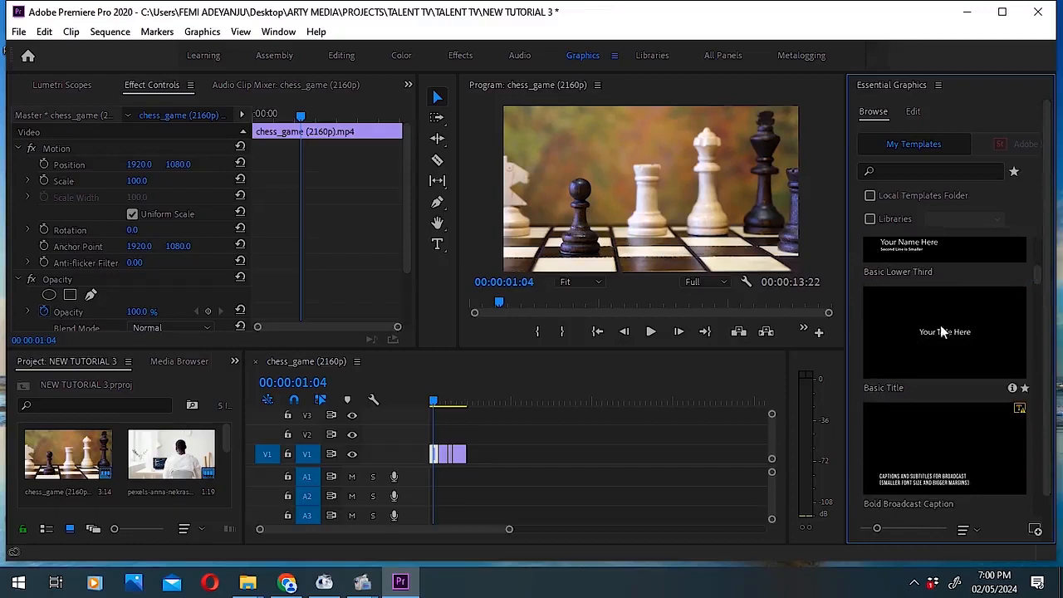
pyautogui.moveTo(936, 332); pyautogui.dragTo(438, 435)
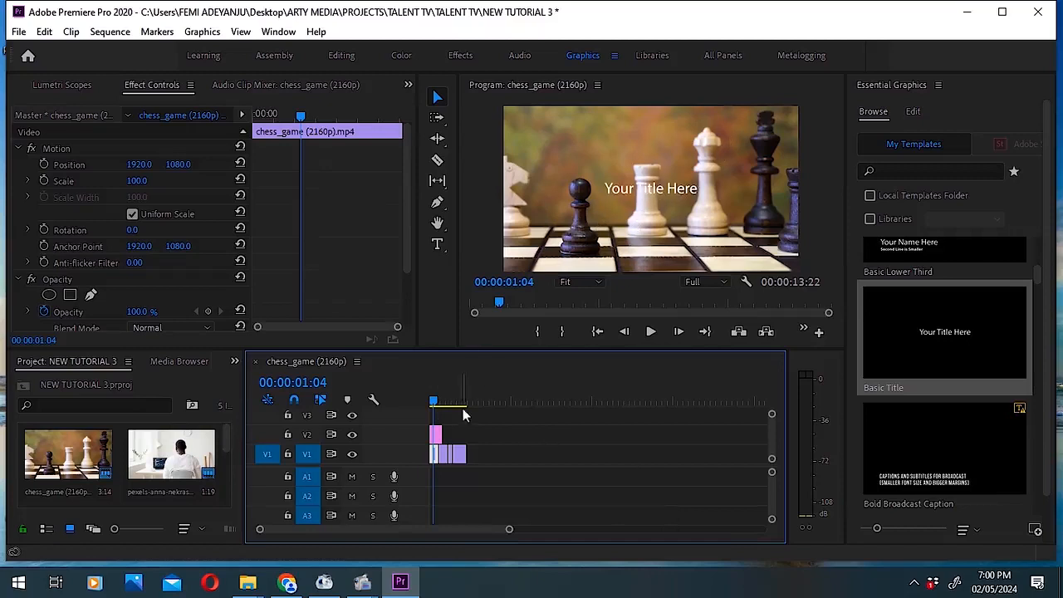
# Replace the placeholder text of the title graphic on V2 with IN THE GAME OF LIFE.
pyautogui.click(436, 440)
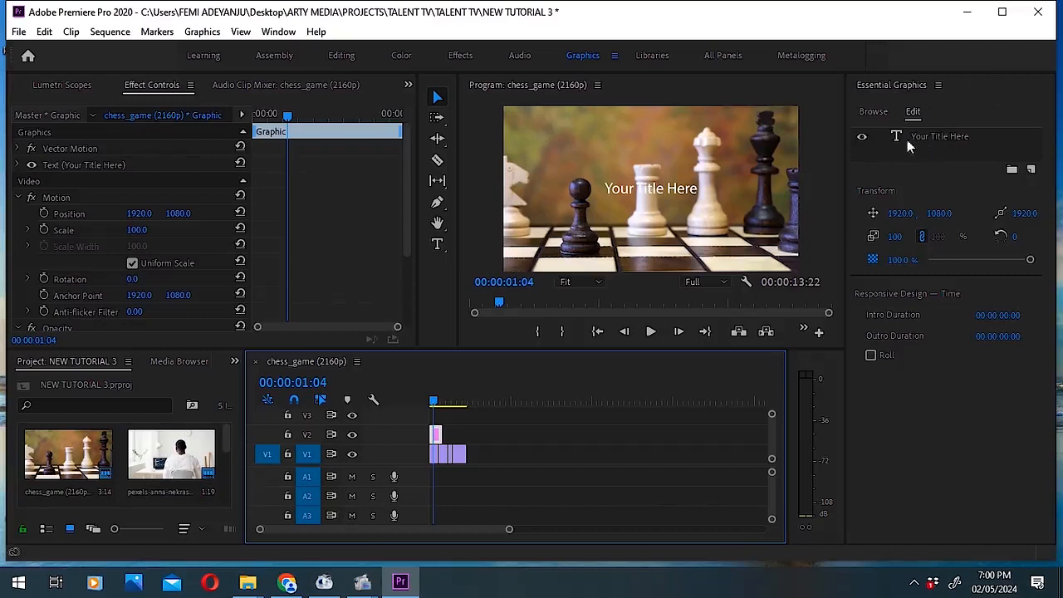
pyautogui.click(941, 139)
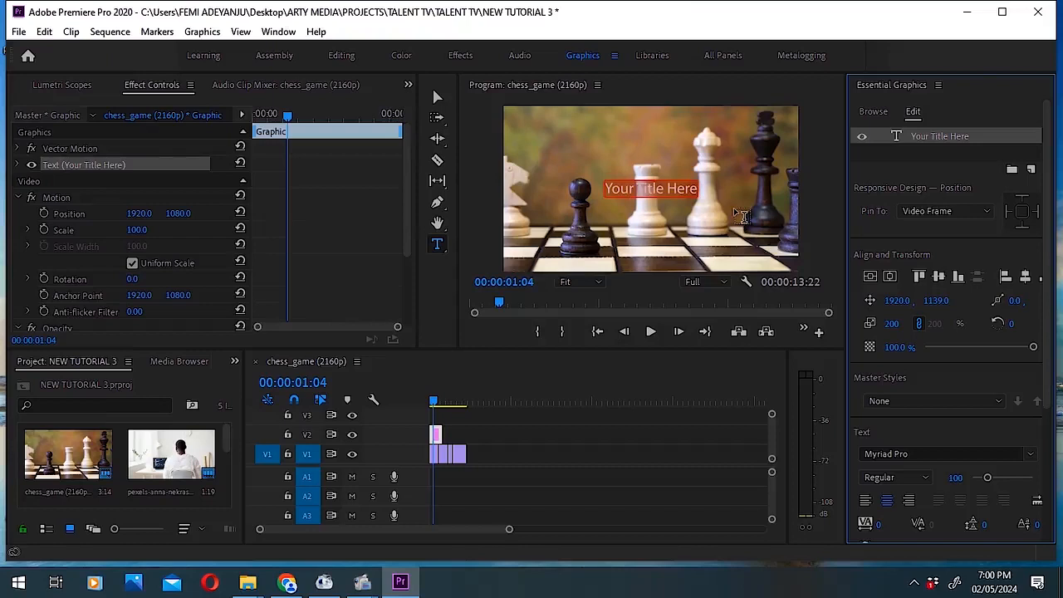
pyautogui.write('LIFE IS A GAME')
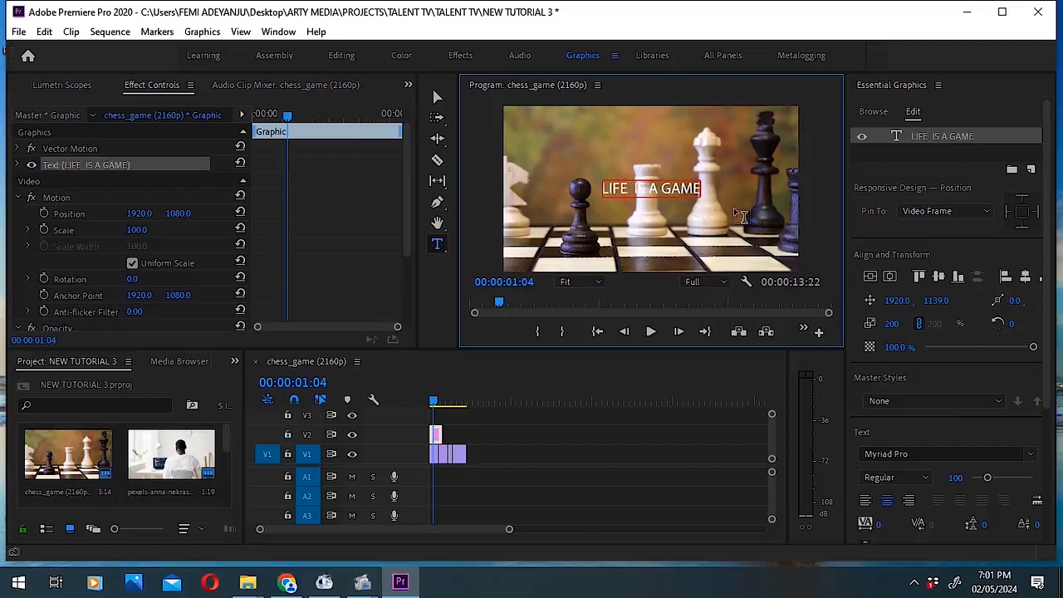
pyautogui.hotkey('ctrl', 'a')
pyautogui.write('A')
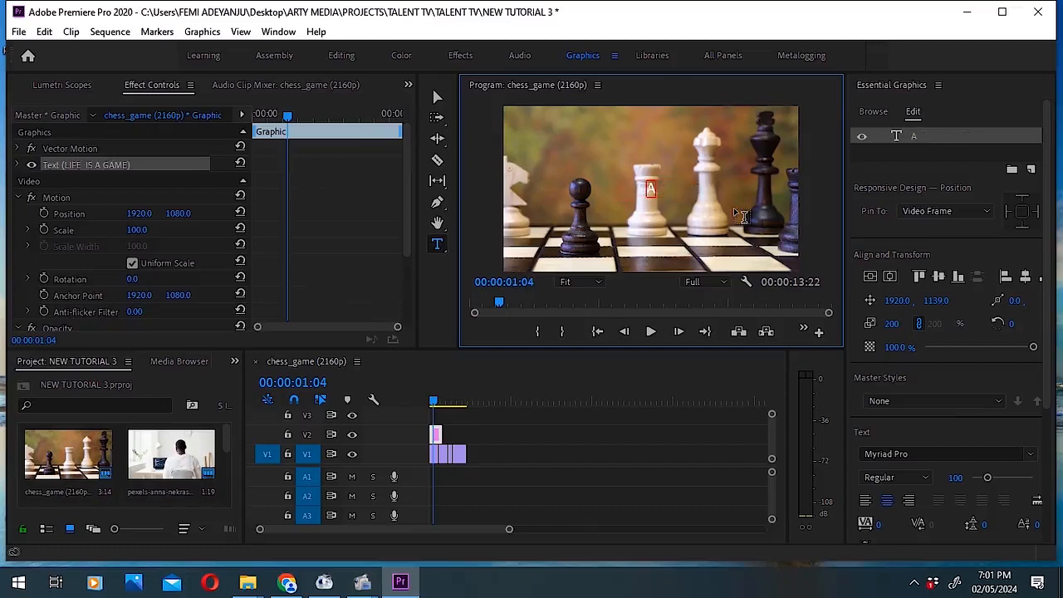
pyautogui.press('BackSpace')
pyautogui.write('IN HE')
pyautogui.press('BackSpace')
pyautogui.press('BackSpace')
pyautogui.press('BackSpace')
pyautogui.press('BackSpace')
pyautogui.press('BackSpace')
pyautogui.write('IN')
pyautogui.press('BackSpace')
pyautogui.press('BackSpace')
pyautogui.write('IN THE GAME OF LIFE')
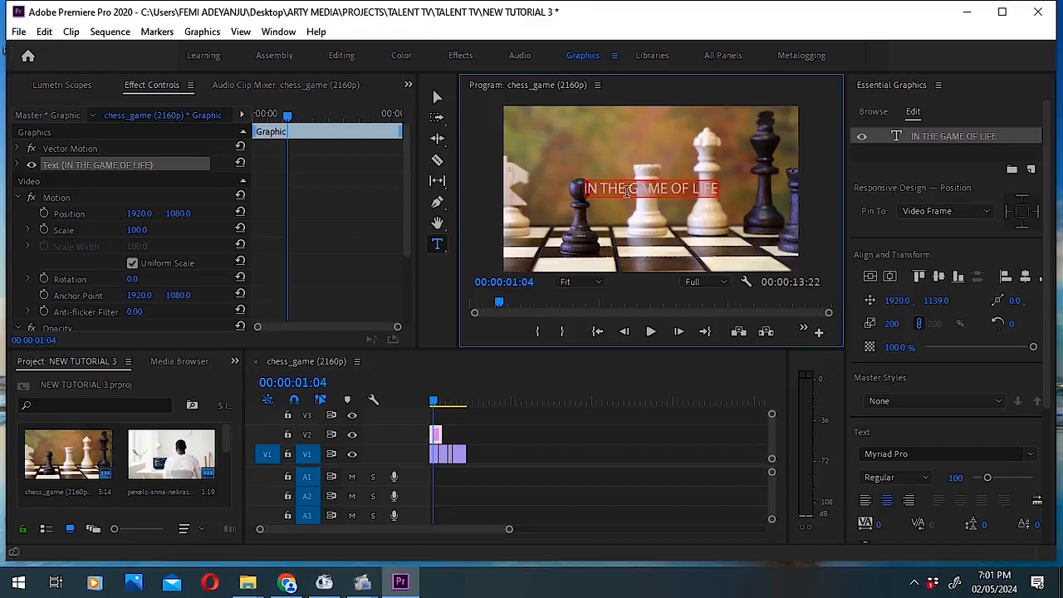
# Set the title's fill color to red F80000 and apply faux bold.
pyautogui.moveTo(1048, 212); pyautogui.dragTo(1053, 355)
pyautogui.click(897, 411)
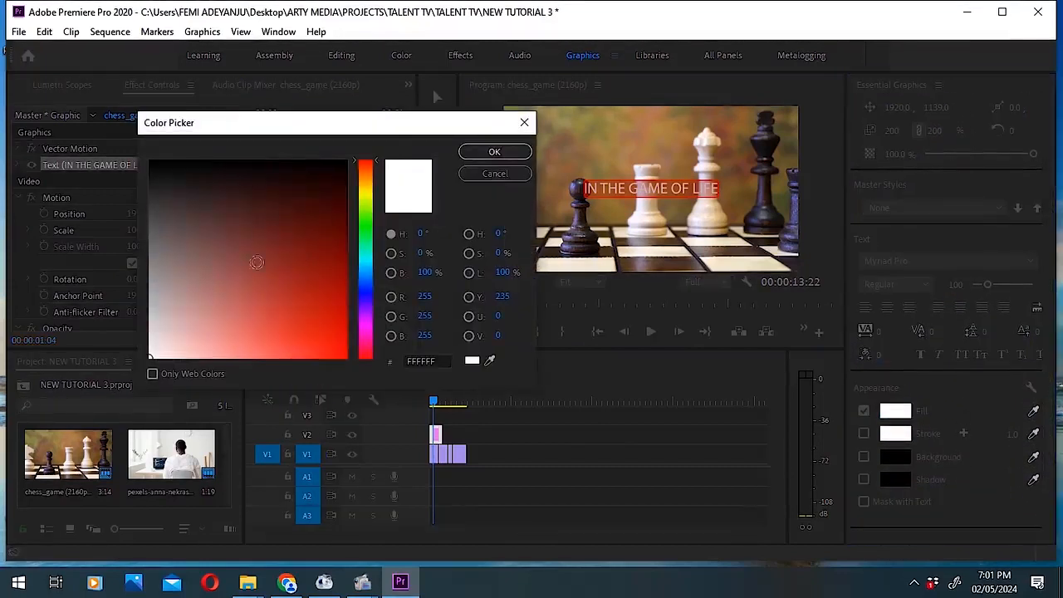
pyautogui.moveTo(238, 212)
pyautogui.mouseDown()
pyautogui.moveTo(337, 355)
pyautogui.moveTo(348, 352)
pyautogui.mouseUp()
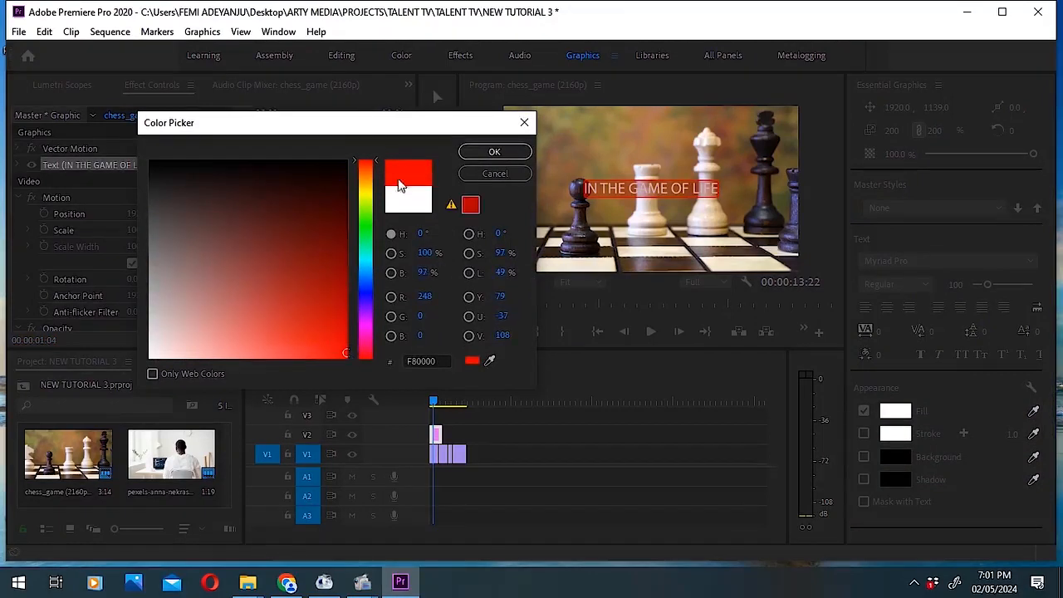
pyautogui.click(494, 152)
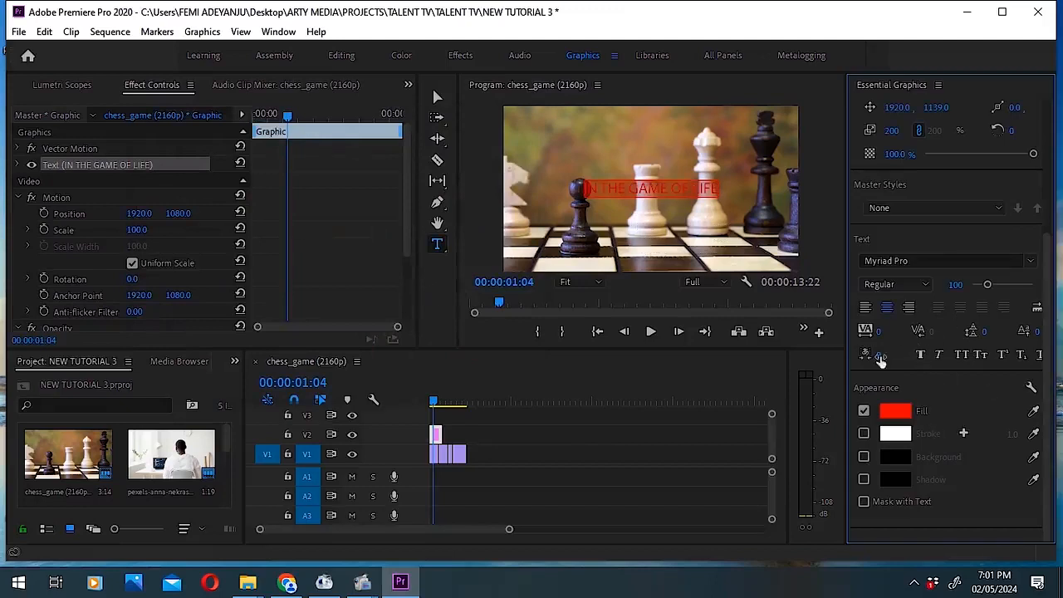
pyautogui.click(924, 355)
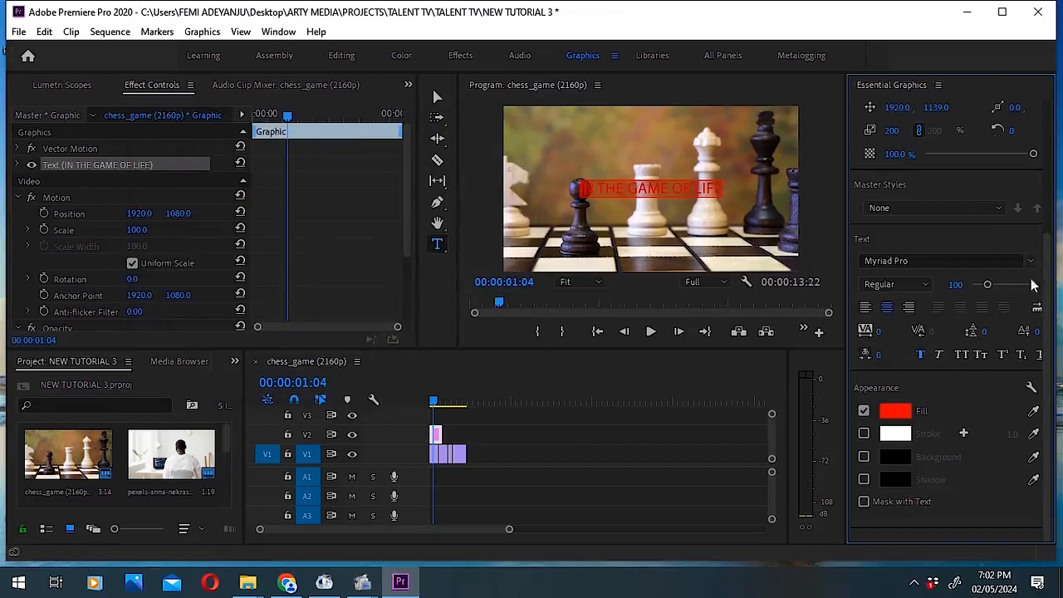
# Change the title's font to Impact.
pyautogui.click(1033, 264)
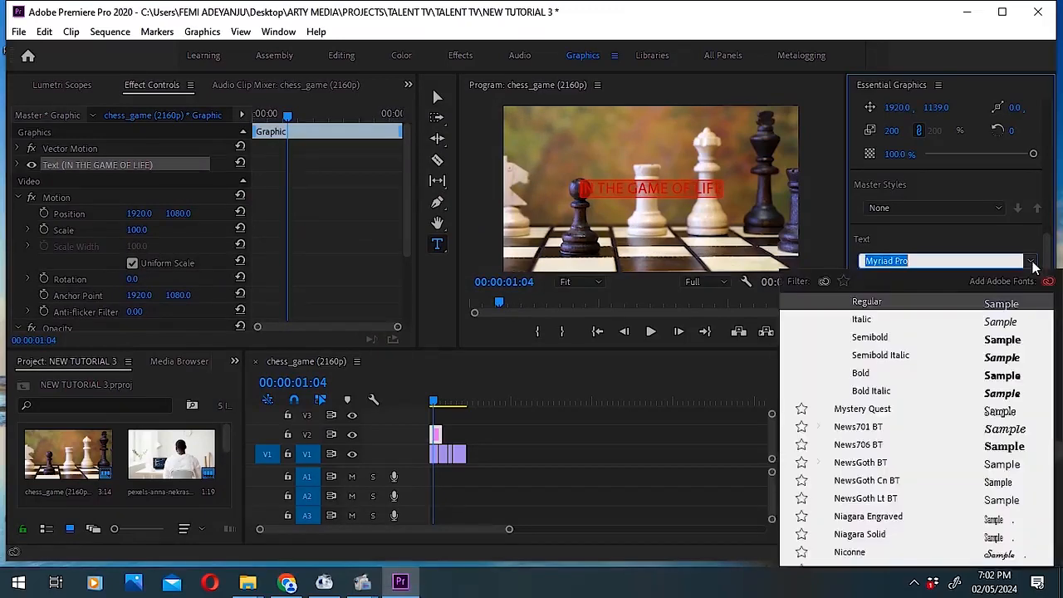
pyautogui.click(1019, 381)
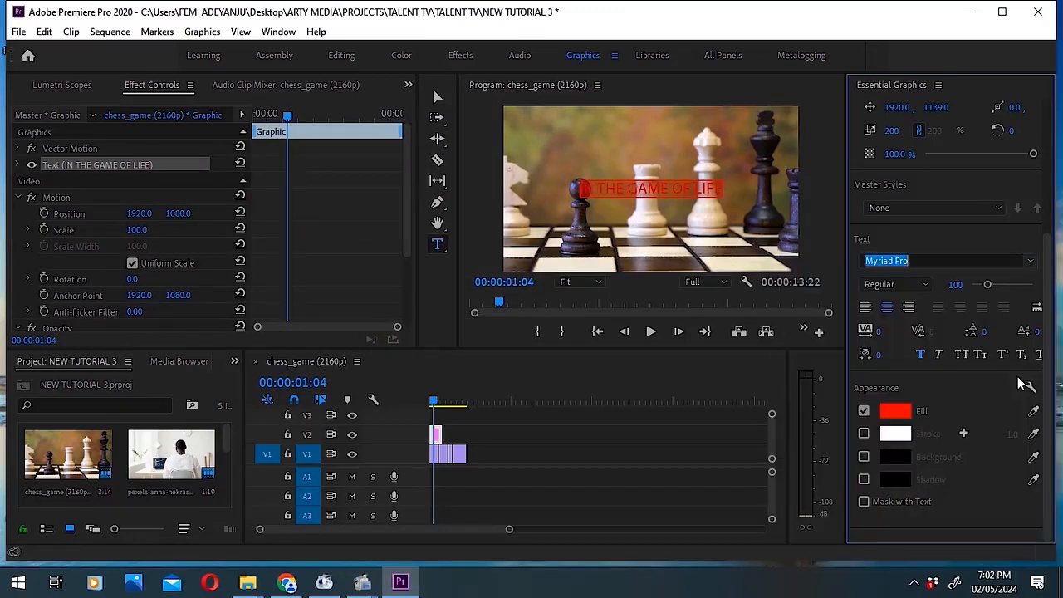
pyautogui.click(1031, 262)
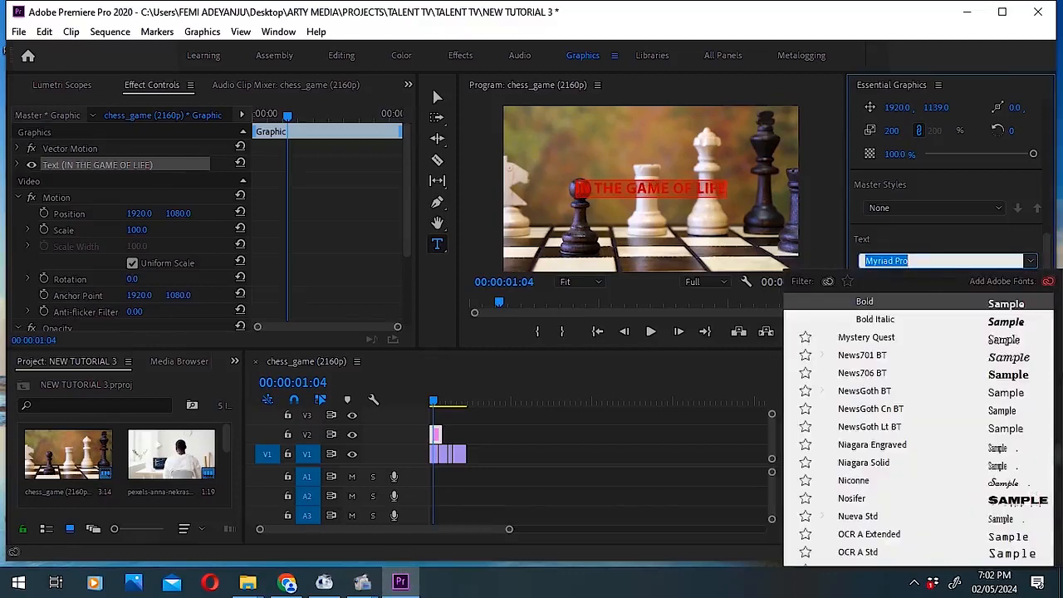
pyautogui.scroll(5, 918, 428)
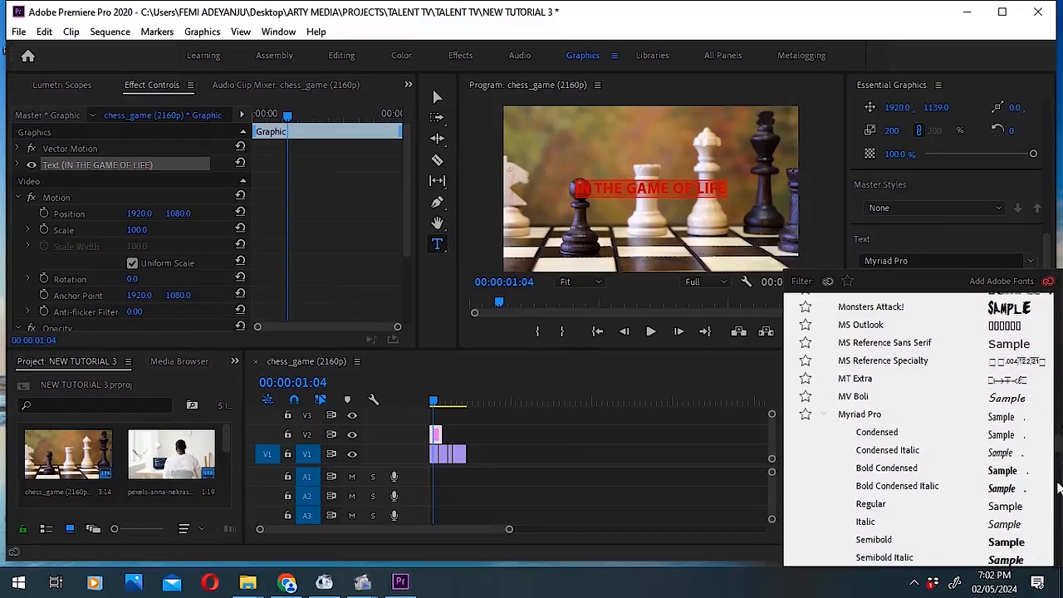
pyautogui.moveTo(1059, 449); pyautogui.dragTo(1058, 399)
pyautogui.click(1019, 453)
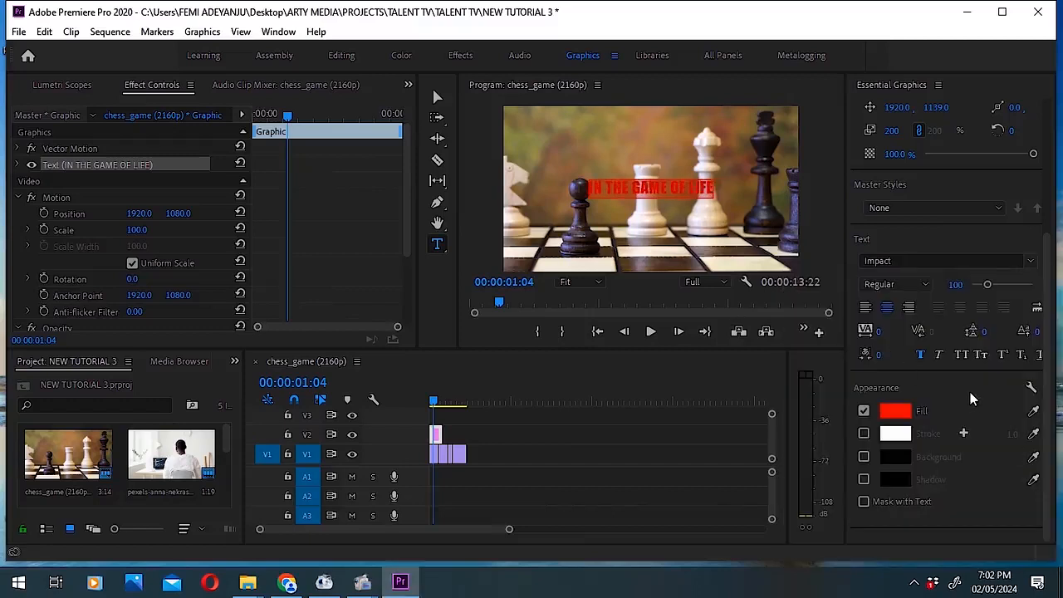
# Set the title text's scale to 293 and play the sequence from the start.
pyautogui.moveTo(1049, 304); pyautogui.dragTo(1051, 242)
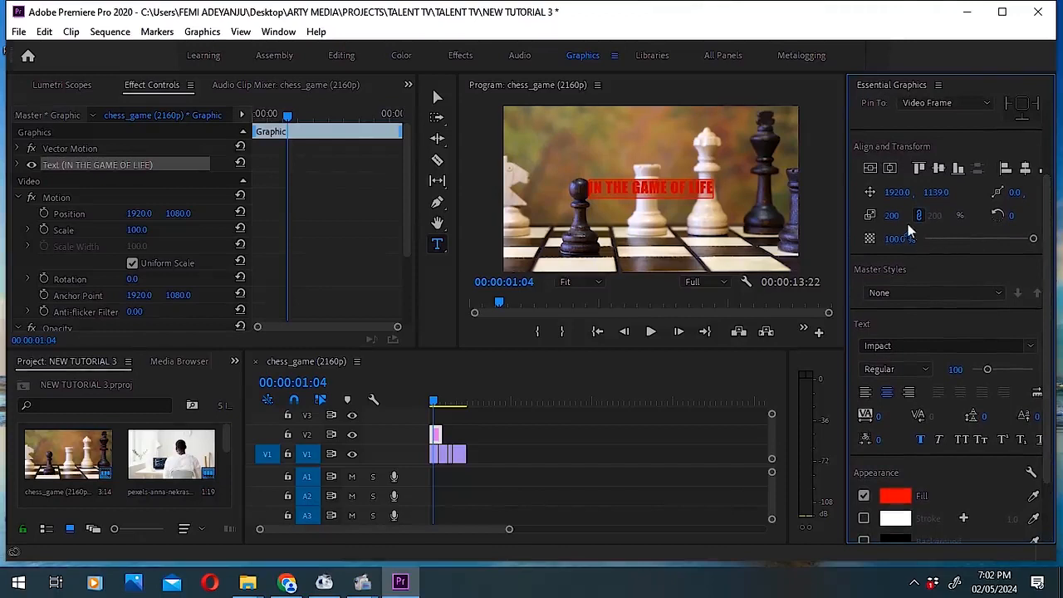
pyautogui.moveTo(898, 216); pyautogui.dragTo(969, 217)
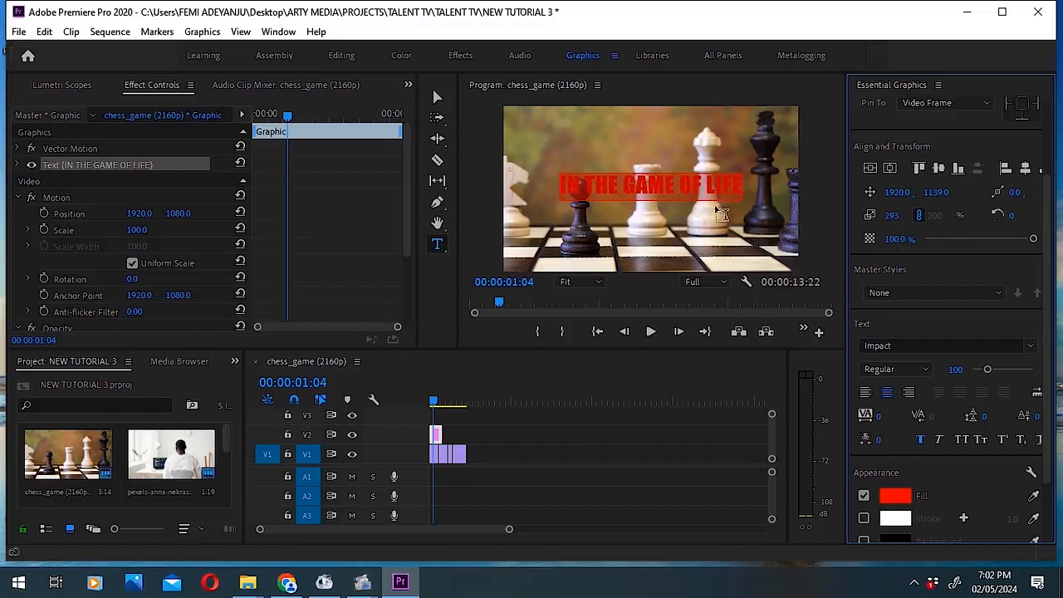
pyautogui.click(634, 188)
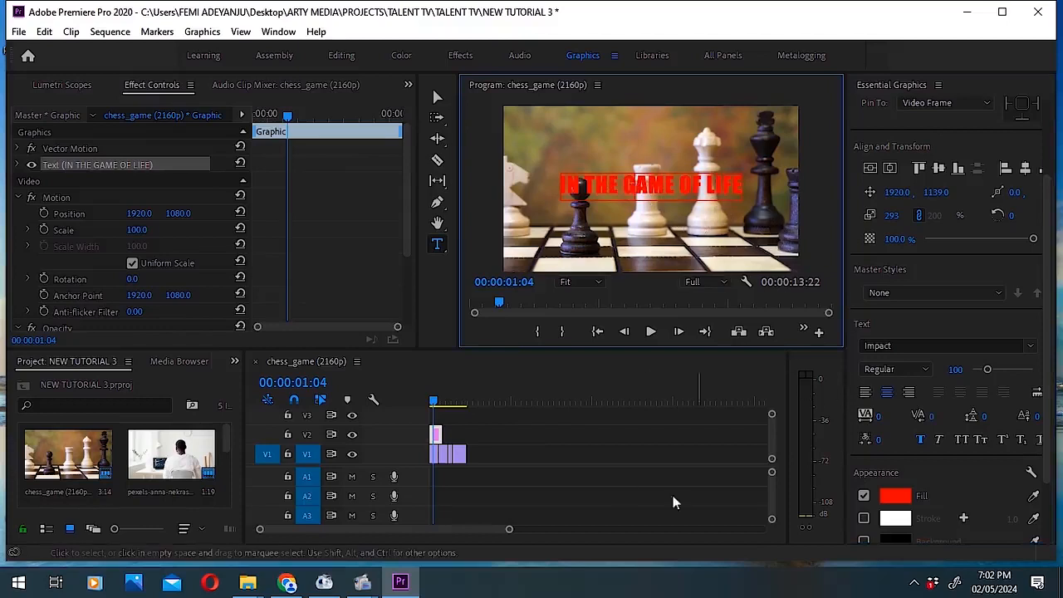
pyautogui.moveTo(449, 401); pyautogui.dragTo(416, 408)
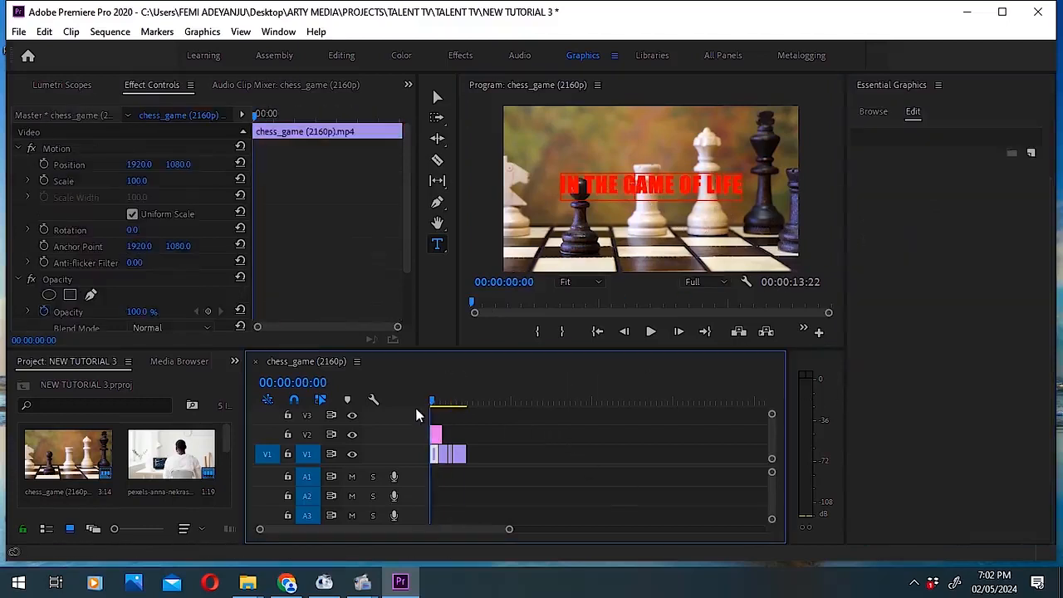
pyautogui.click(658, 338)
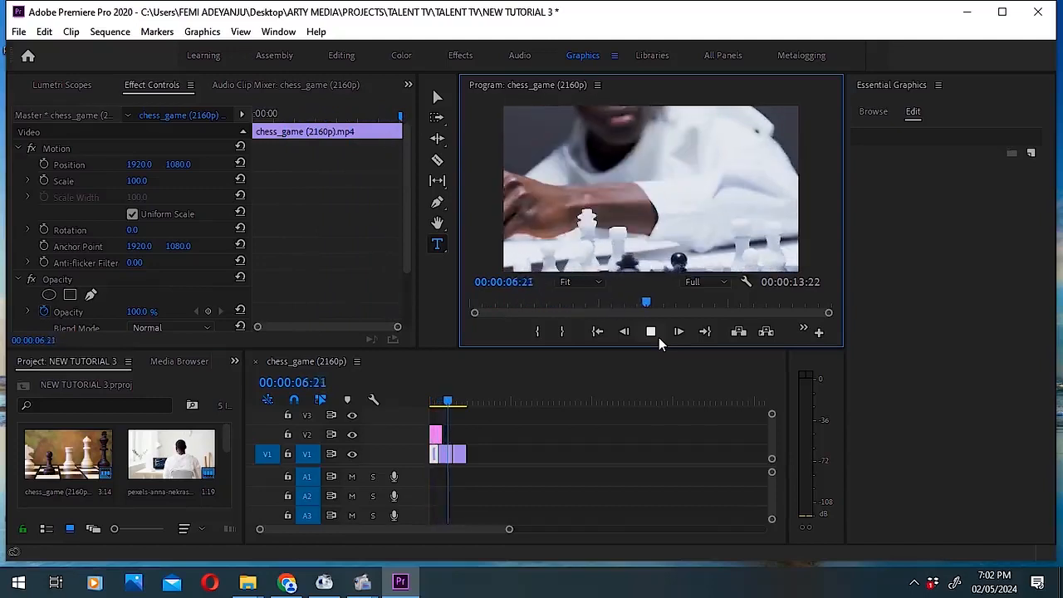
# Stop playback, place a Basic Title template on V2 above the last clip, and move the playhead over it.
pyautogui.click(659, 337)
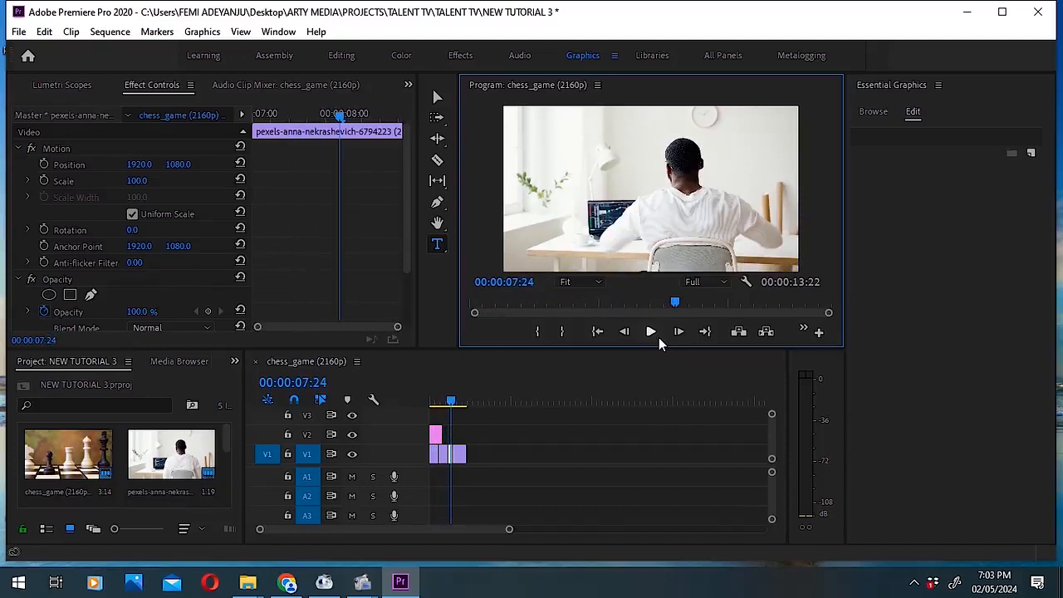
pyautogui.click(873, 114)
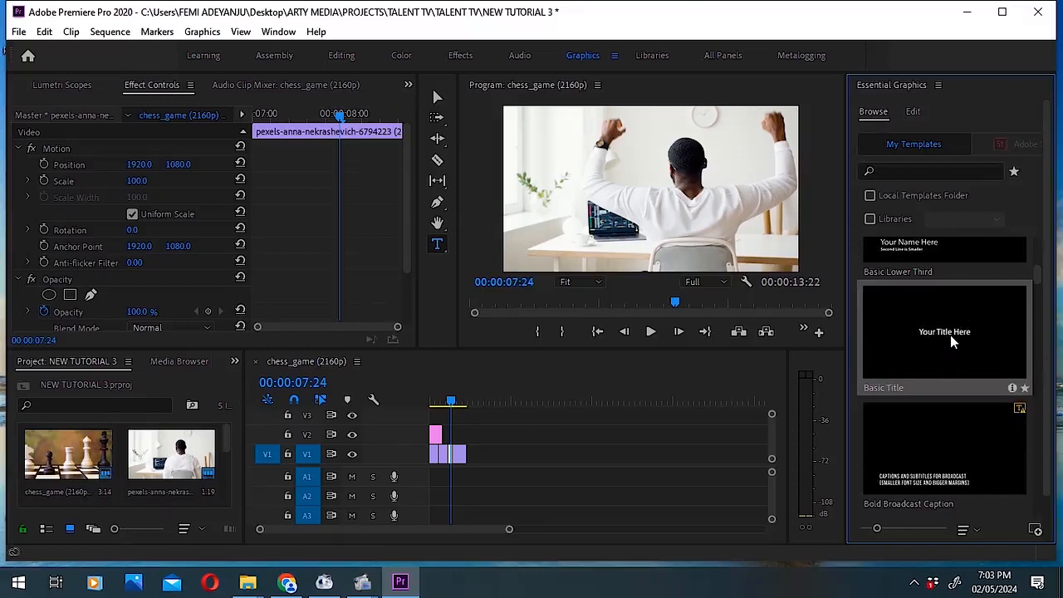
pyautogui.moveTo(950, 334); pyautogui.dragTo(463, 438)
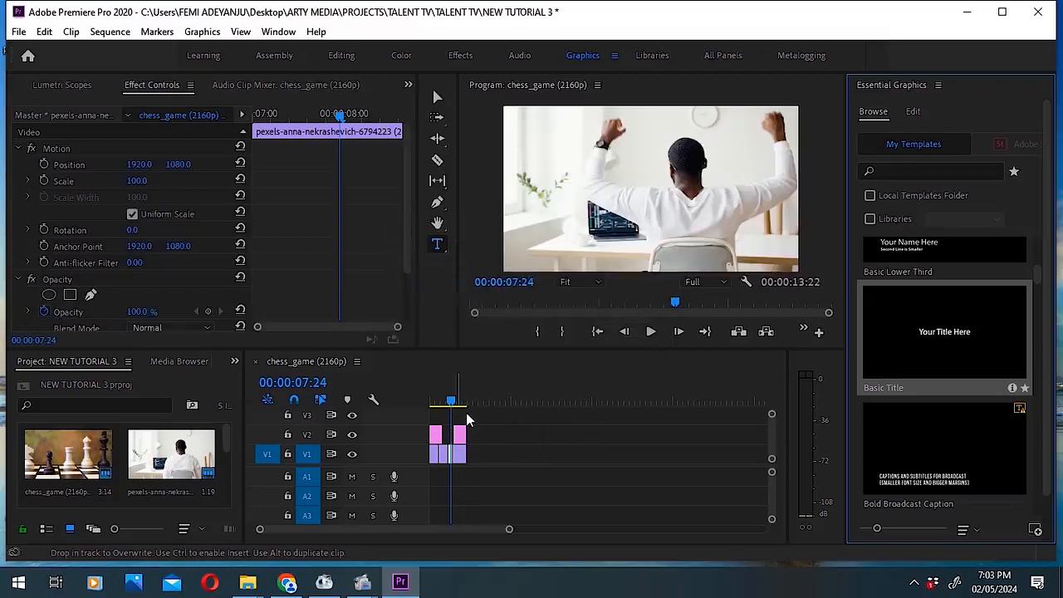
pyautogui.click(459, 399)
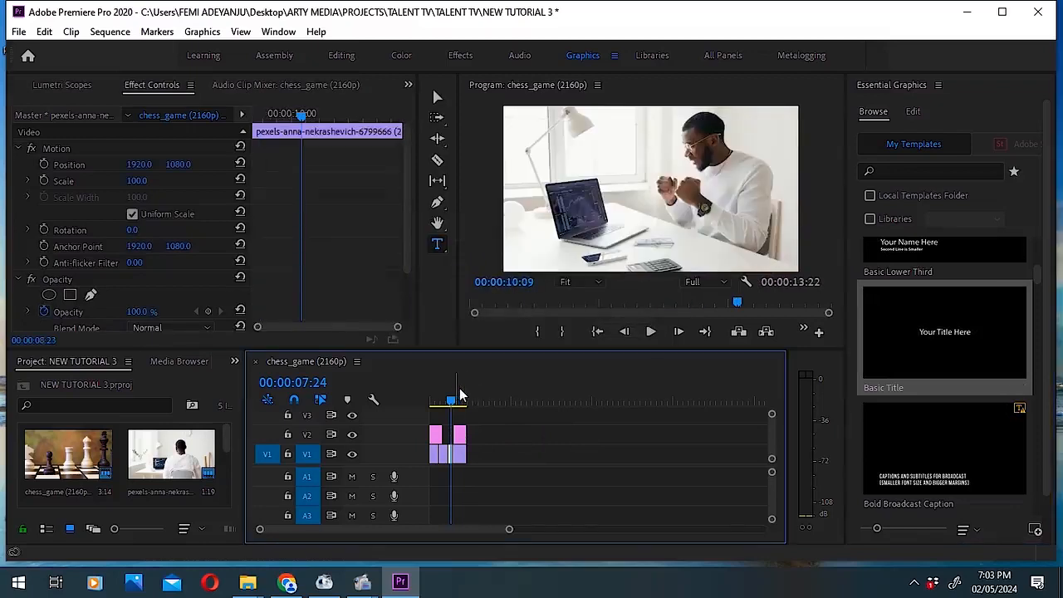
# Replace the placeholder text of the second title graphic with PLAY SMART TO WIN.
pyautogui.click(462, 434)
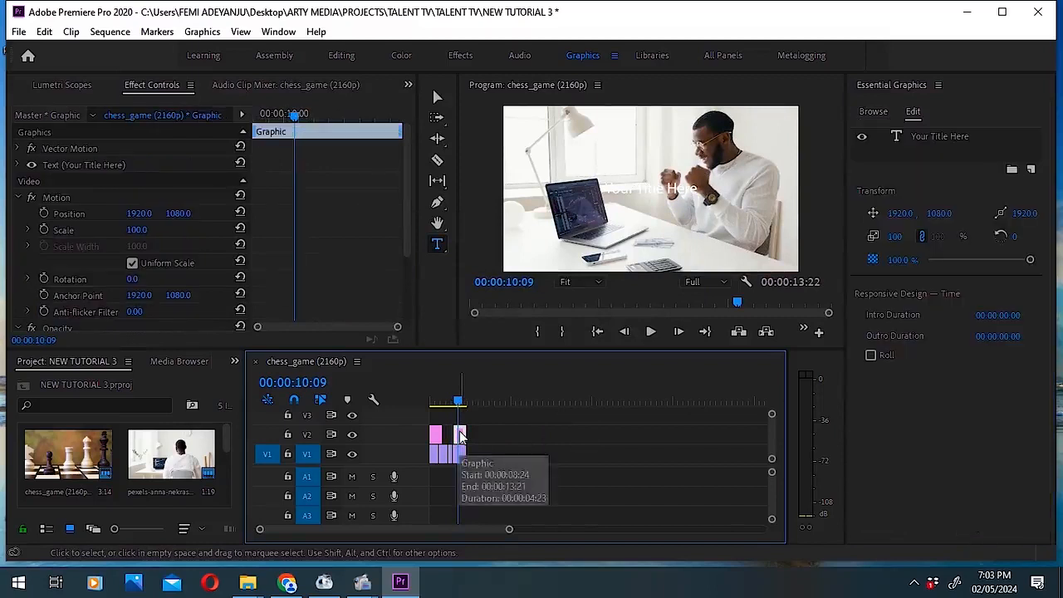
pyautogui.click(940, 136)
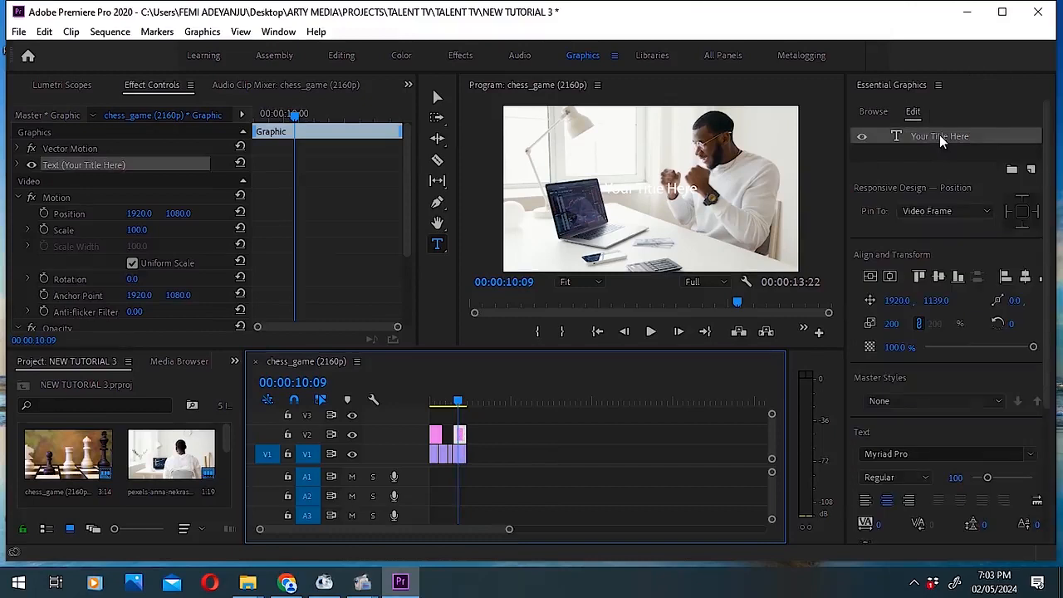
pyautogui.click(631, 191)
pyautogui.press('BackSpace')
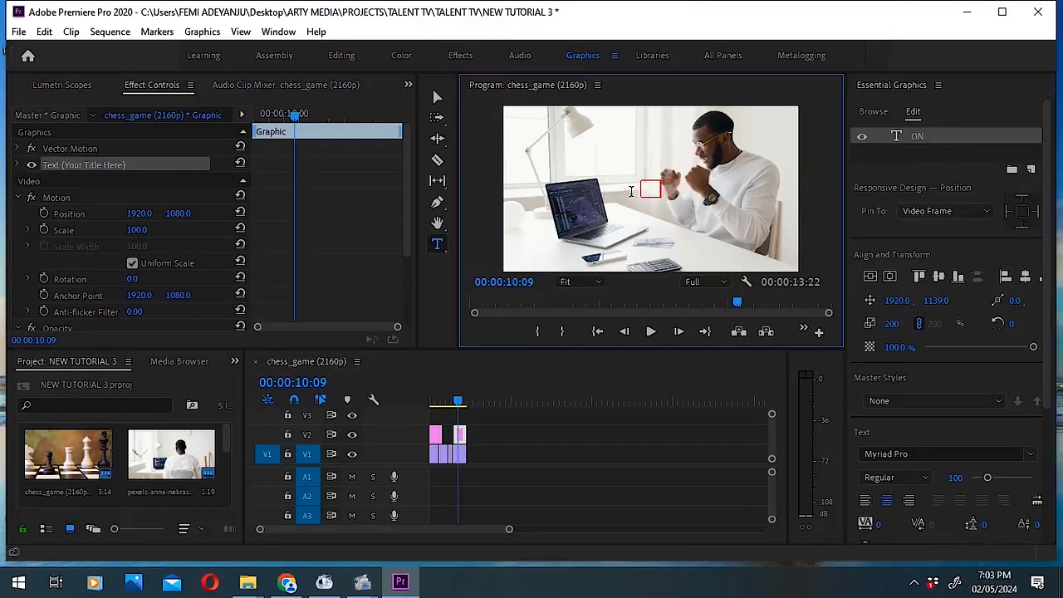
pyautogui.write('ONWE')
pyautogui.press('BackSpace')
pyautogui.press('BackSpace')
pyautogui.press('BackSpace')
pyautogui.press('BackSpace')
pyautogui.press('BackSpace')
pyautogui.write('PLAY SMA')
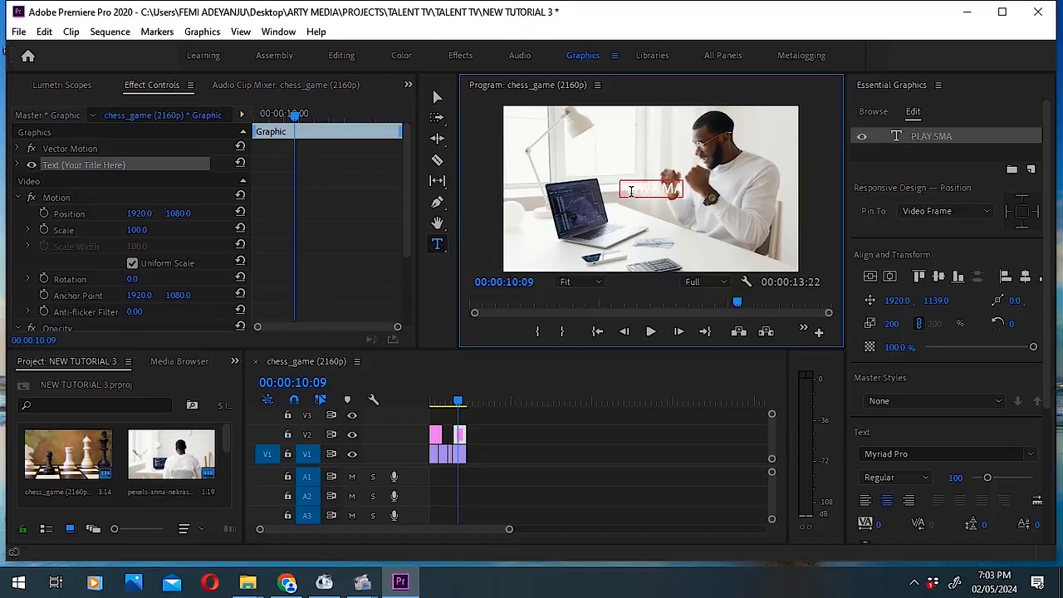
pyautogui.write('RT T')
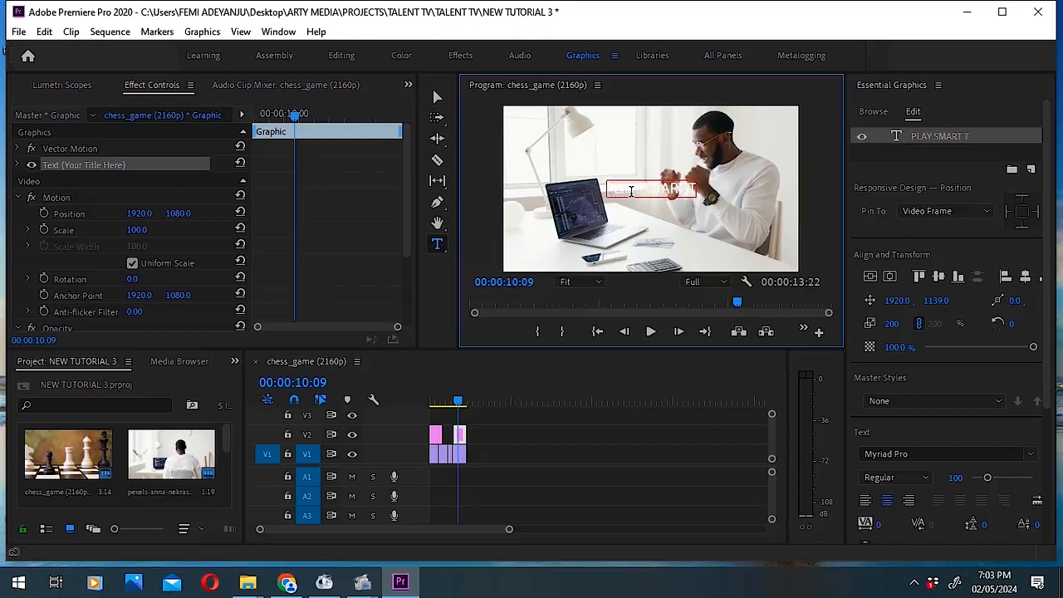
pyautogui.write('O WIN')
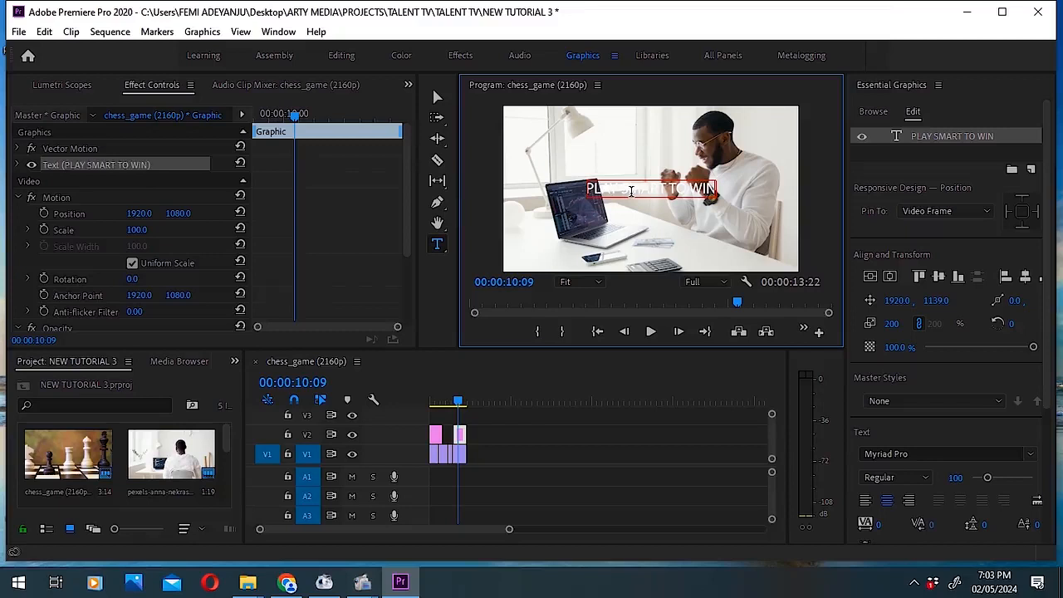
# Change the font of the whole PLAY SMART TO WIN text to Emblema One.
pyautogui.hotkey('ctrl', 'a')
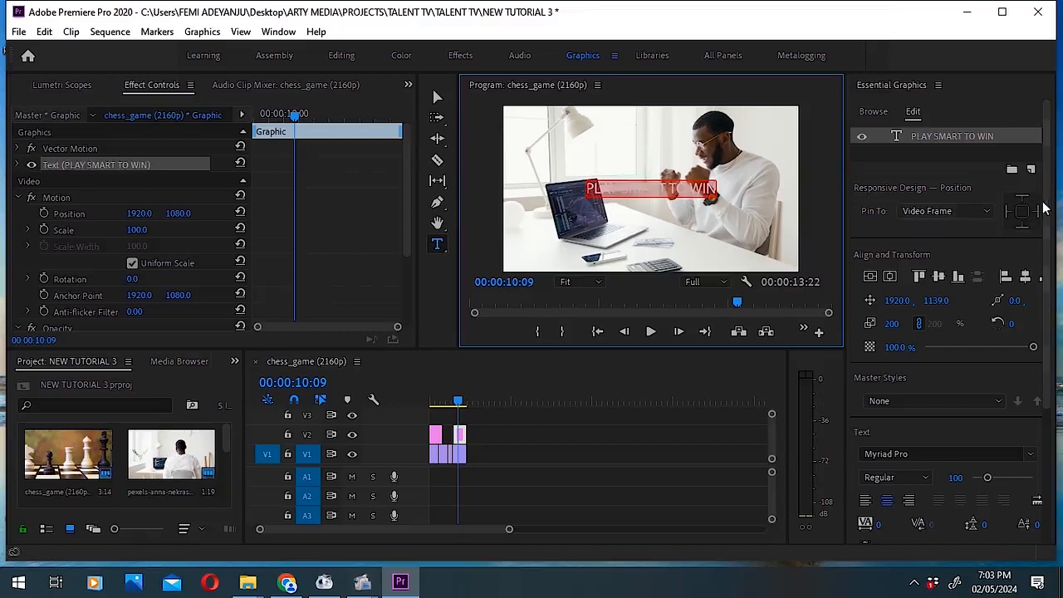
pyautogui.scroll(-5, 1040, 249)
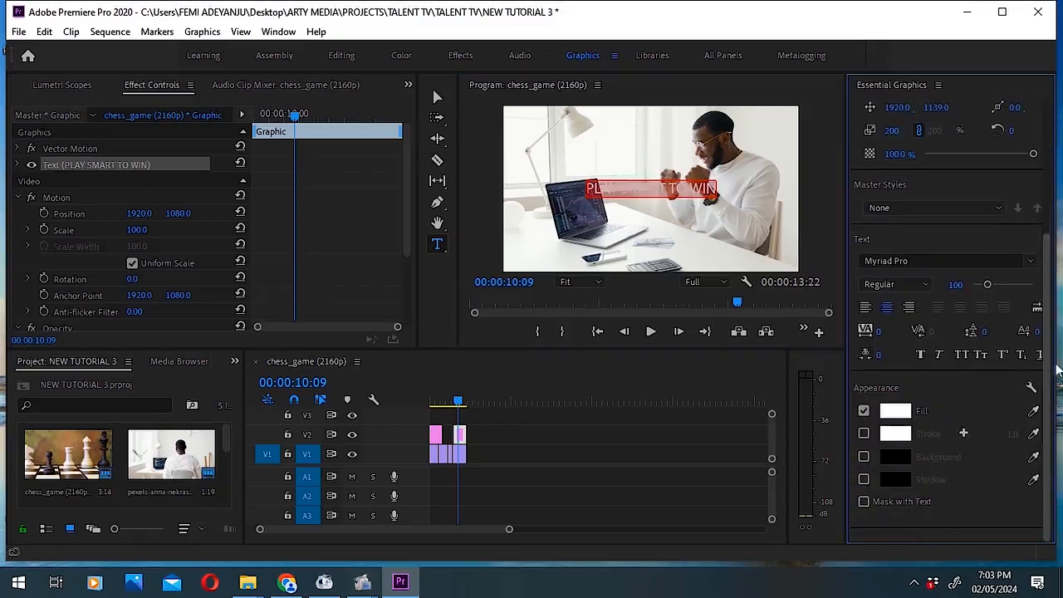
pyautogui.click(1030, 261)
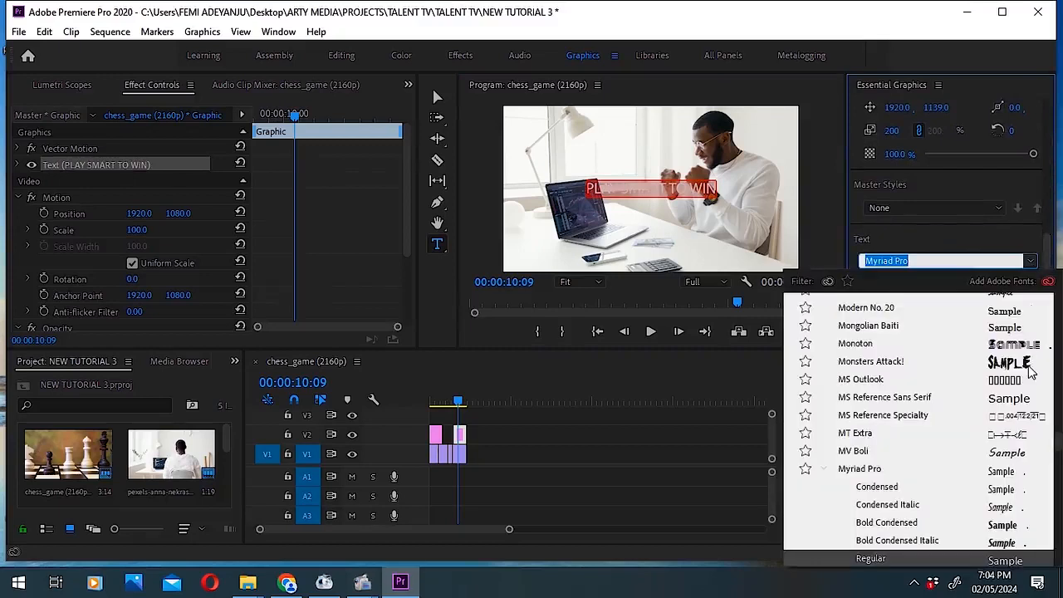
pyautogui.scroll(5, 1060, 415)
pyautogui.scroll(10, 1060, 415)
pyautogui.scroll(5, 1059, 374)
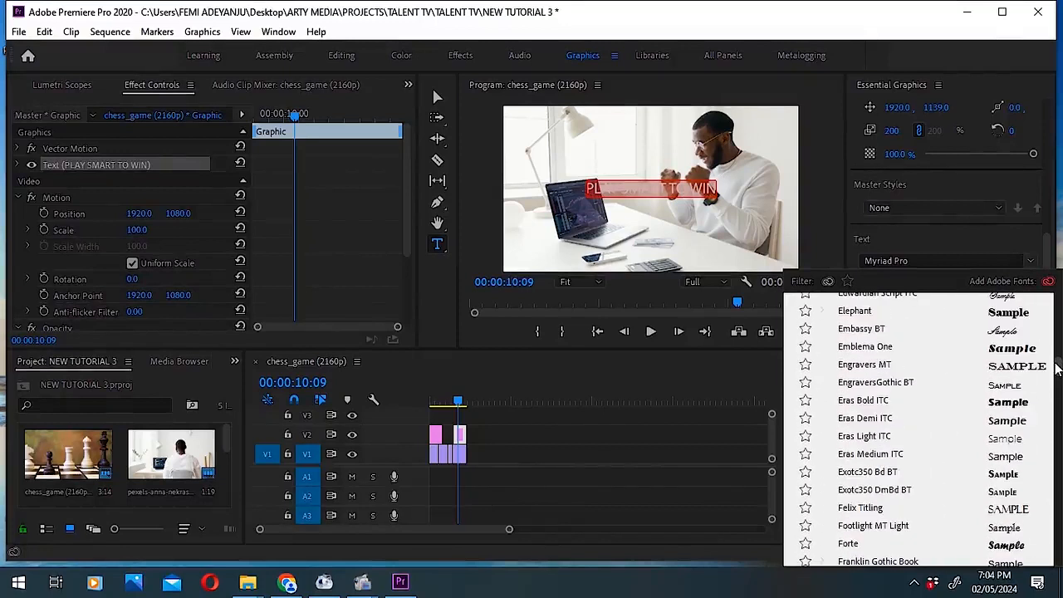
pyautogui.click(1032, 354)
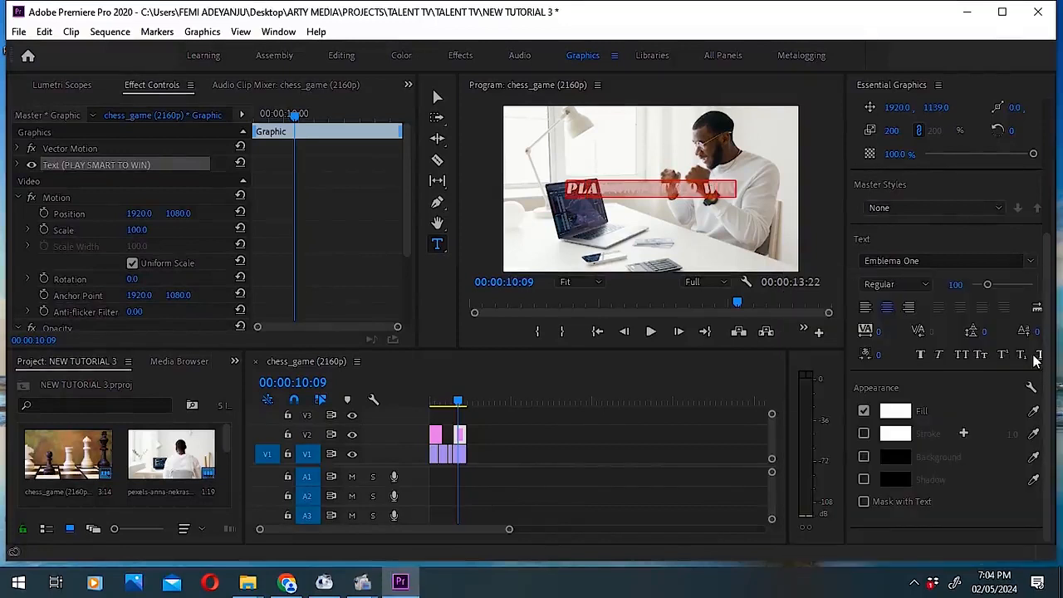
# Set the PLAY SMART TO WIN text's fill color to black 000000.
pyautogui.click(904, 408)
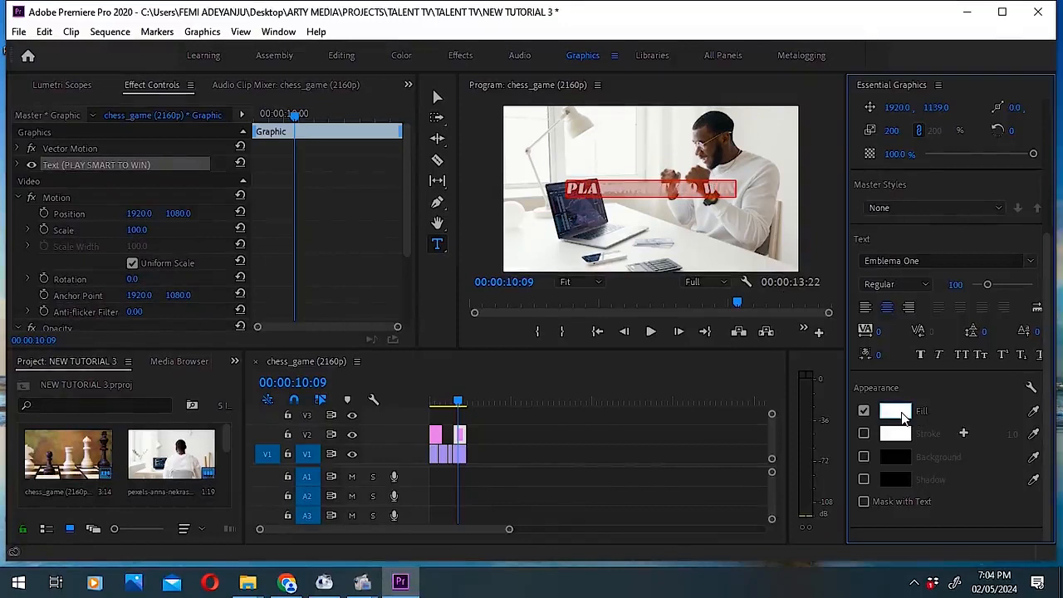
pyautogui.click(905, 417)
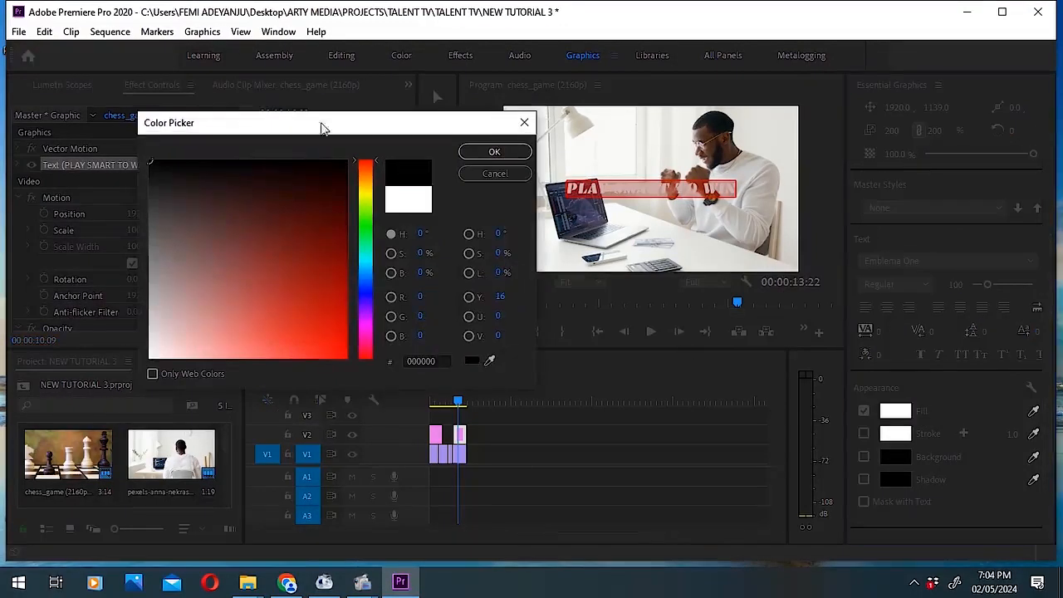
pyautogui.click(523, 151)
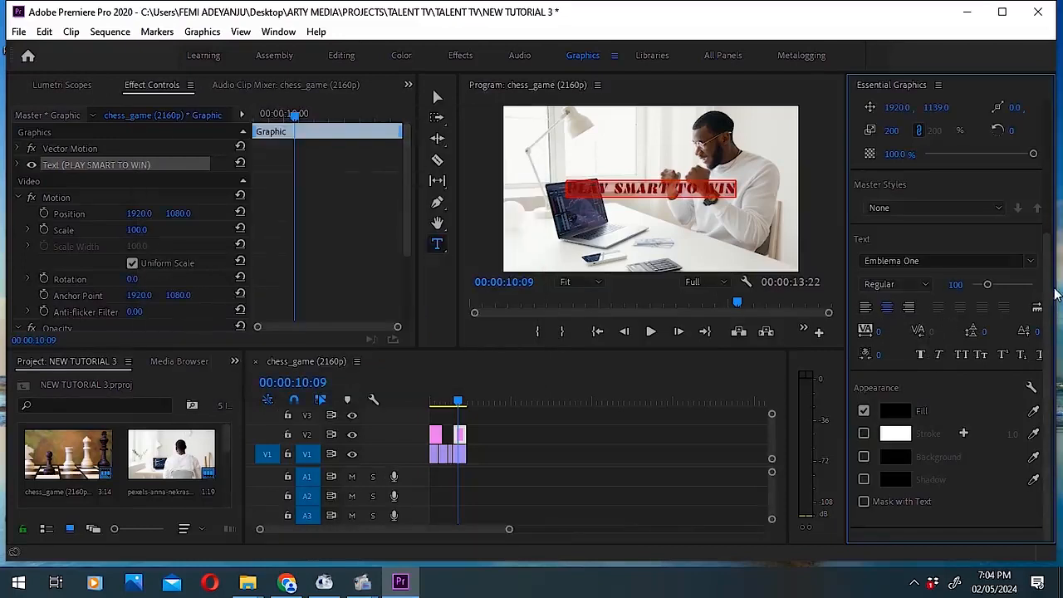
# Scale up the PLAY SMART TO WIN text slightly and play the sequence from the start.
pyautogui.moveTo(1049, 291); pyautogui.dragTo(1050, 154)
pyautogui.moveTo(937, 308); pyautogui.dragTo(904, 323)
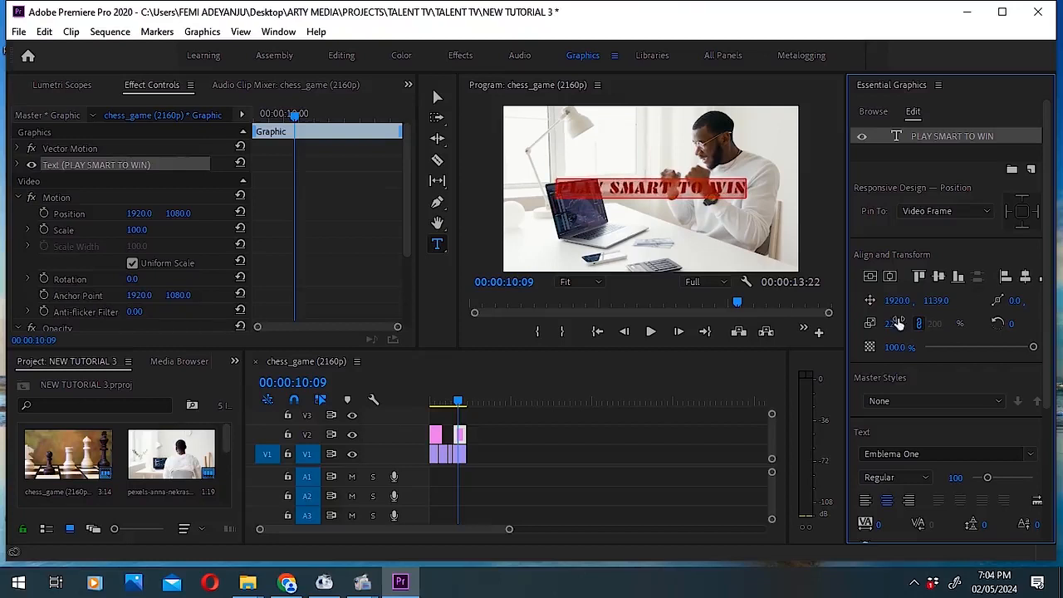
pyautogui.moveTo(463, 403); pyautogui.dragTo(421, 405)
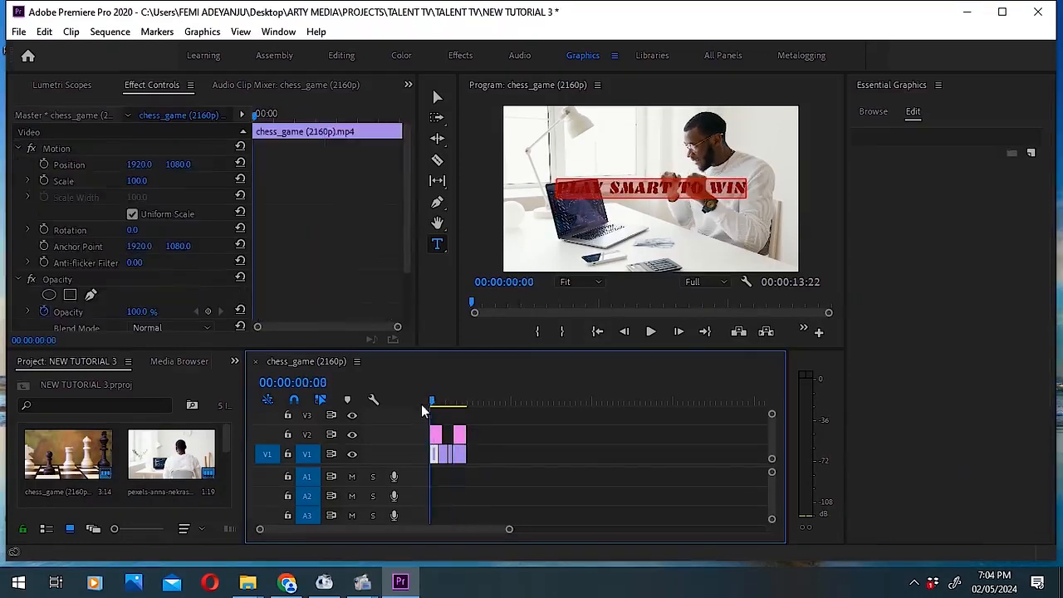
pyautogui.click(653, 330)
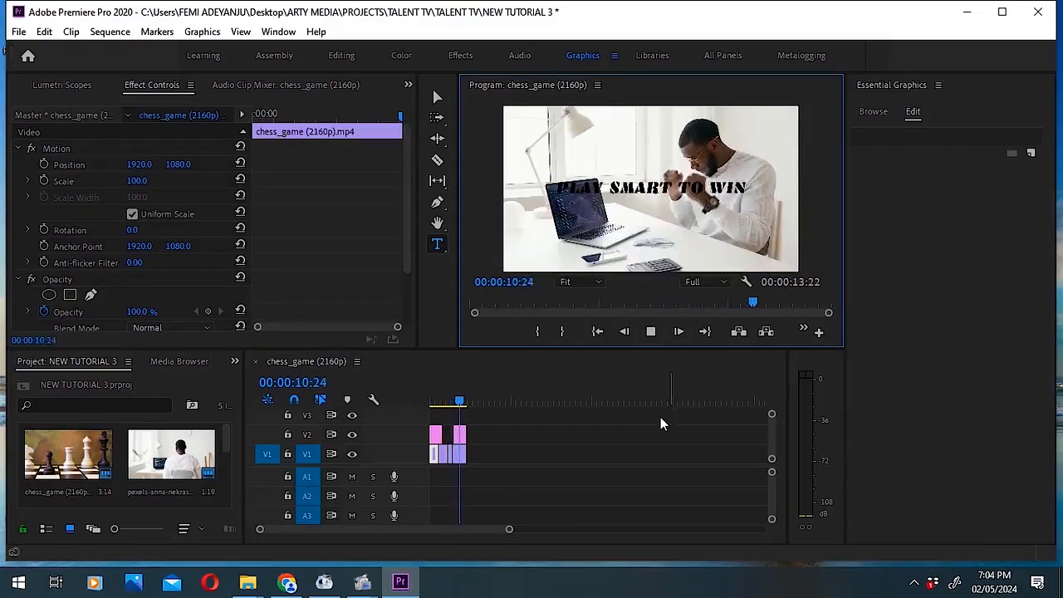
# Stop playback over the last clip and move the PLAY SMART TO WIN graphic down to the lower part of the frame.
pyautogui.click(461, 403)
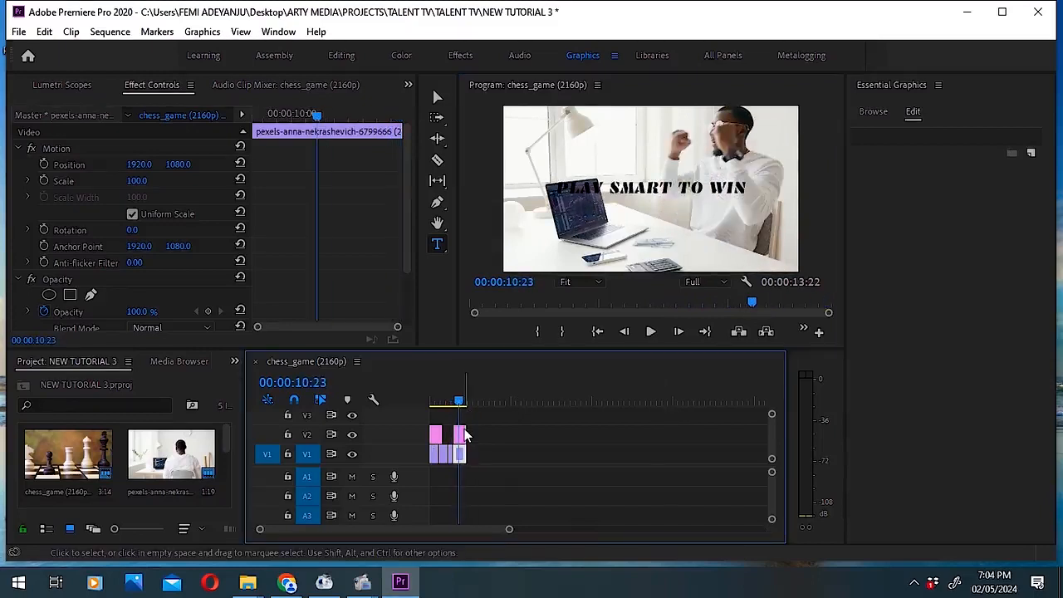
pyautogui.click(464, 435)
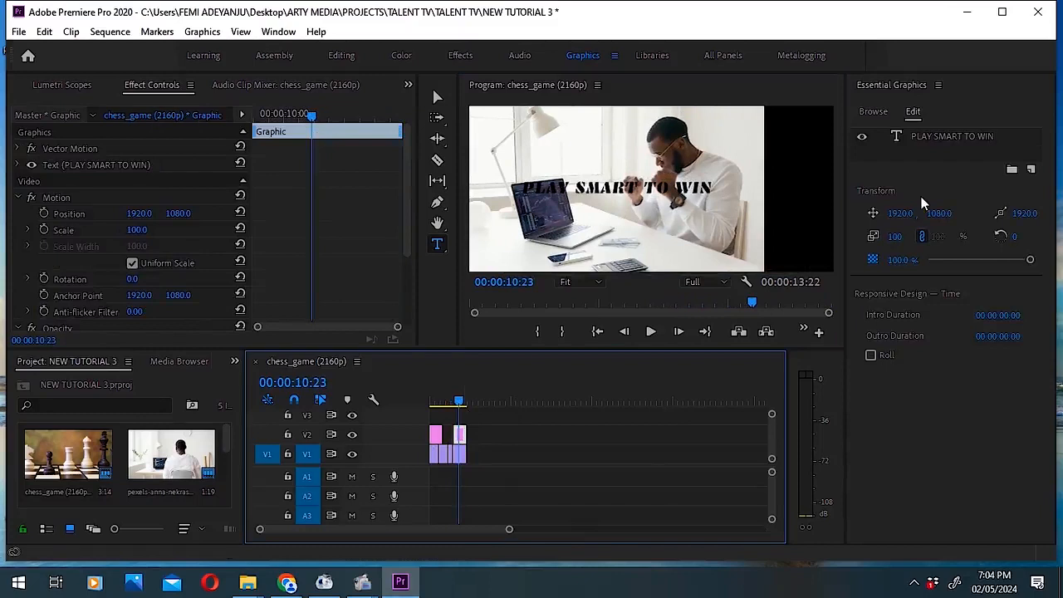
pyautogui.moveTo(942, 217); pyautogui.dragTo(1035, 217)
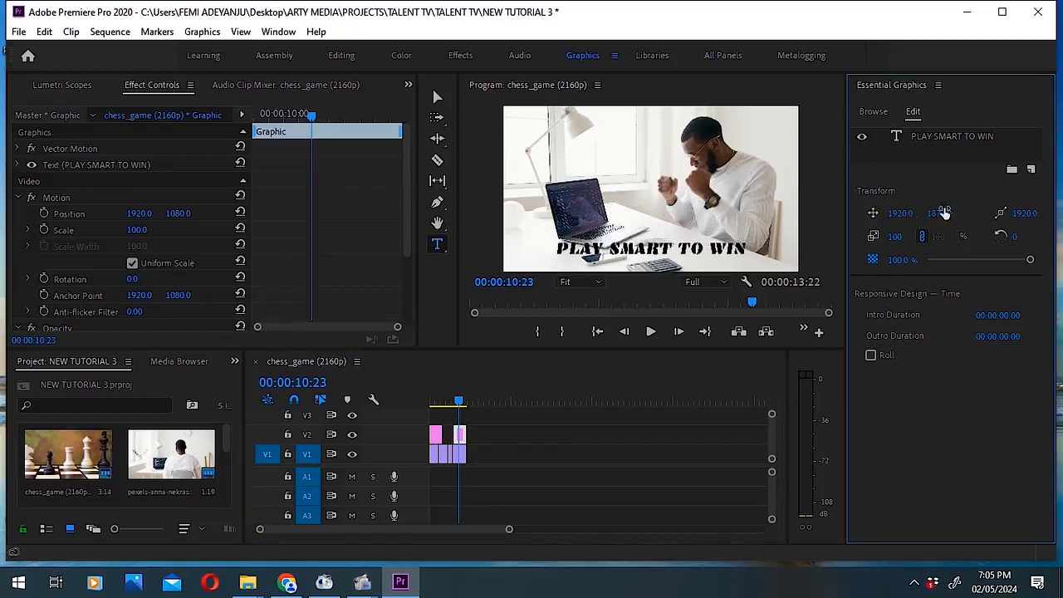
# Return the playhead to the sequence start and lower the IN THE GAME OF LIFE graphic to vertical position 1752.
pyautogui.moveTo(458, 401); pyautogui.dragTo(415, 404)
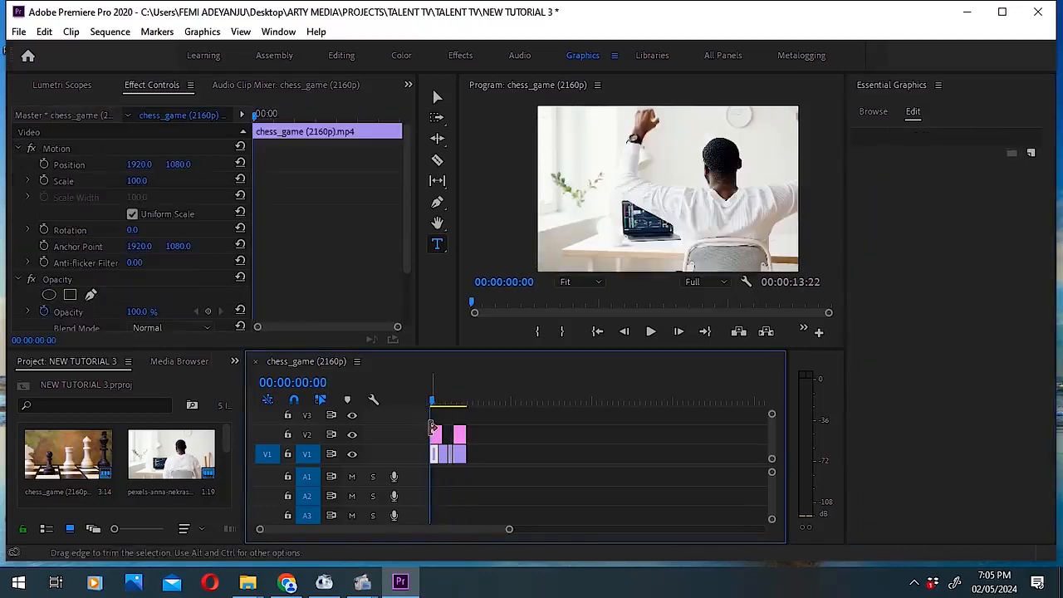
pyautogui.click(436, 436)
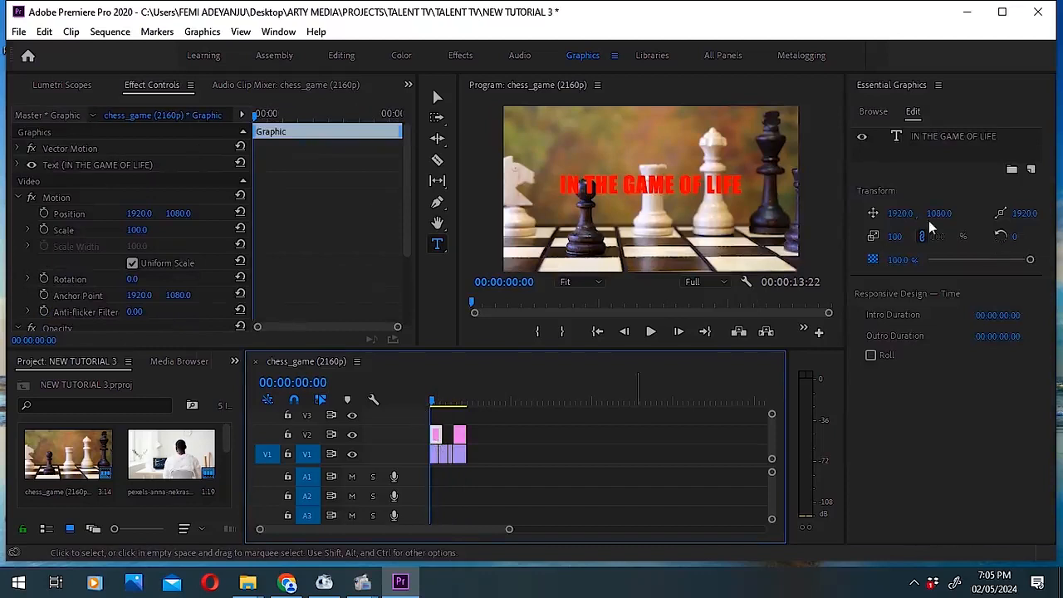
pyautogui.moveTo(940, 213); pyautogui.dragTo(1062, 213)
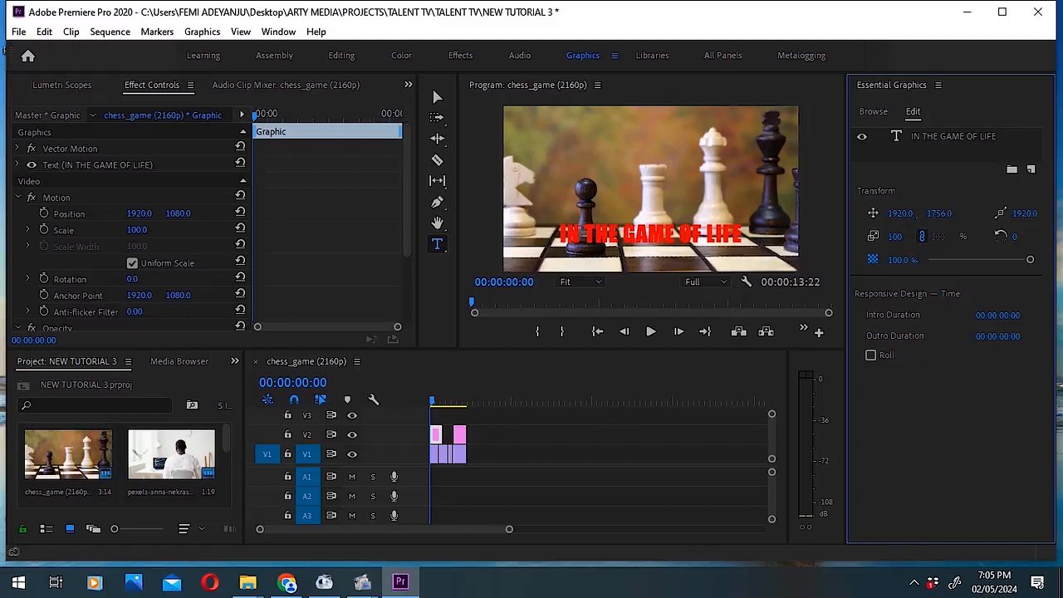
pyautogui.moveTo(936, 213); pyautogui.dragTo(927, 218)
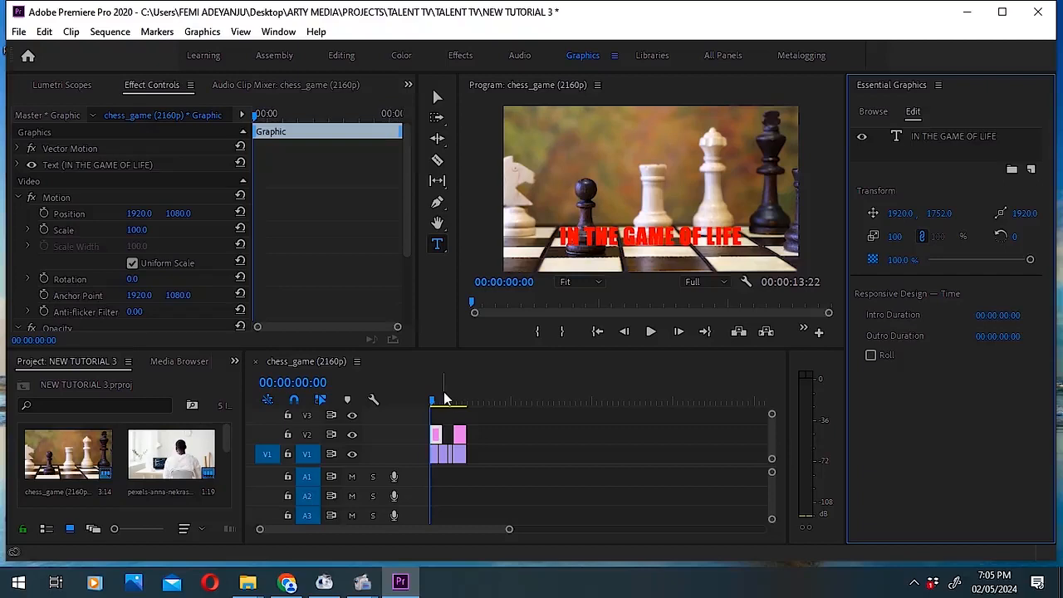
pyautogui.hotkey('ctrl', 's')
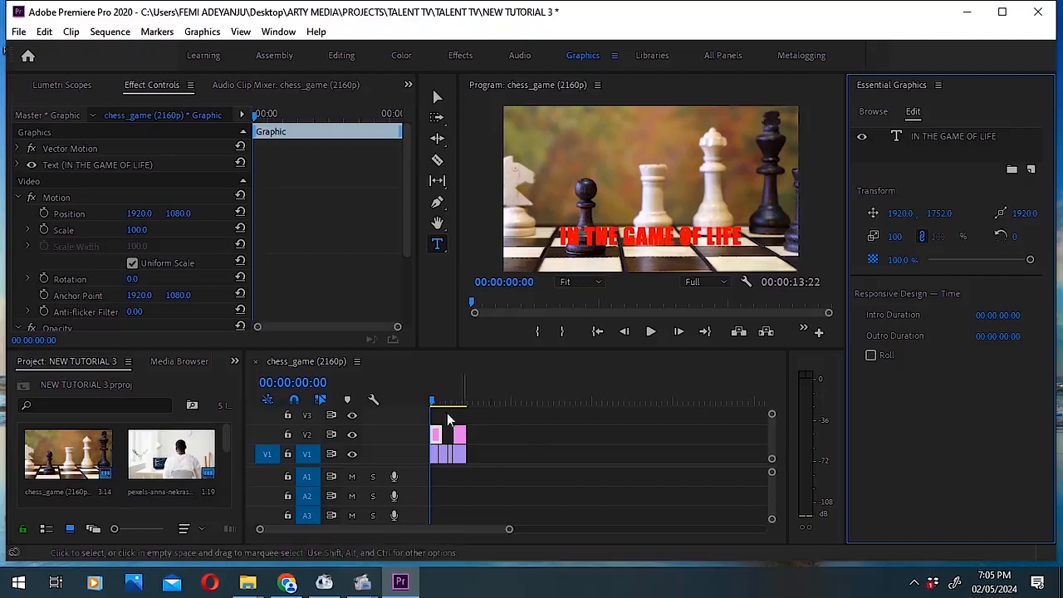
# Look through the project's media items and switch to the Editing workspace.
pyautogui.moveTo(229, 433); pyautogui.dragTo(228, 476)
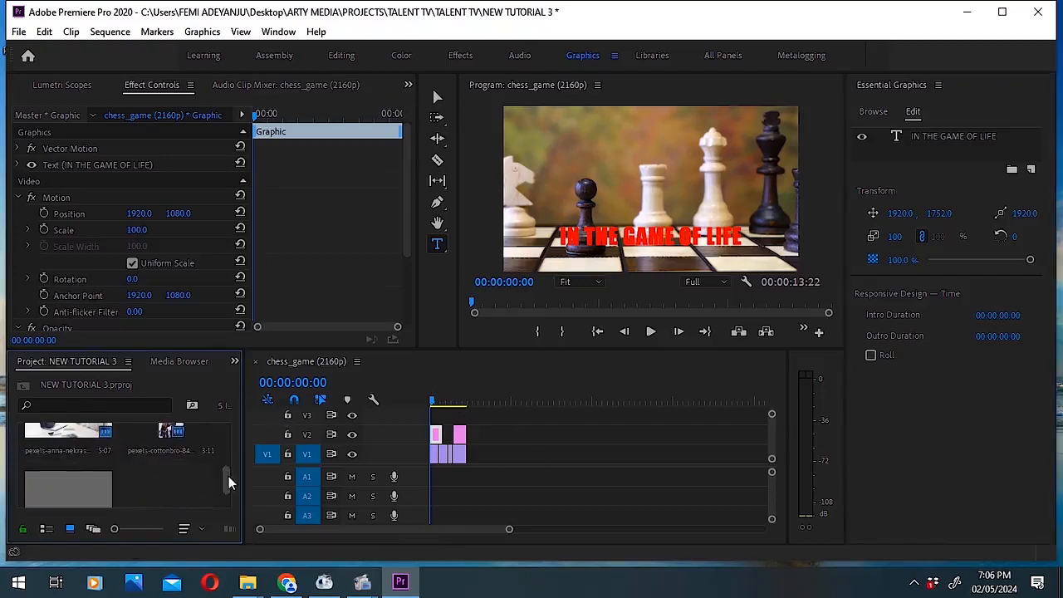
pyautogui.click(351, 56)
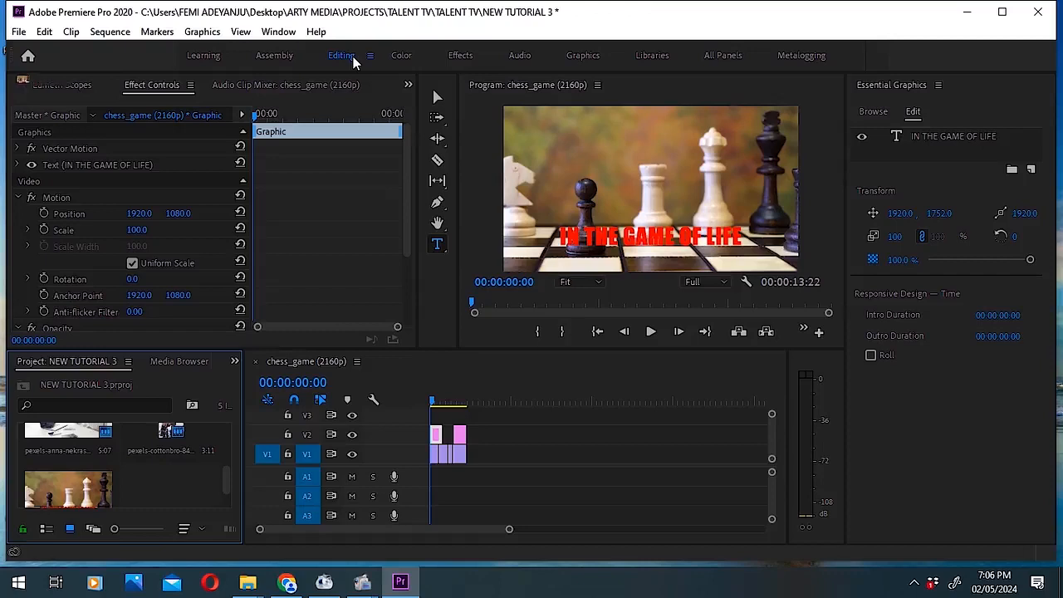
pyautogui.click(353, 56)
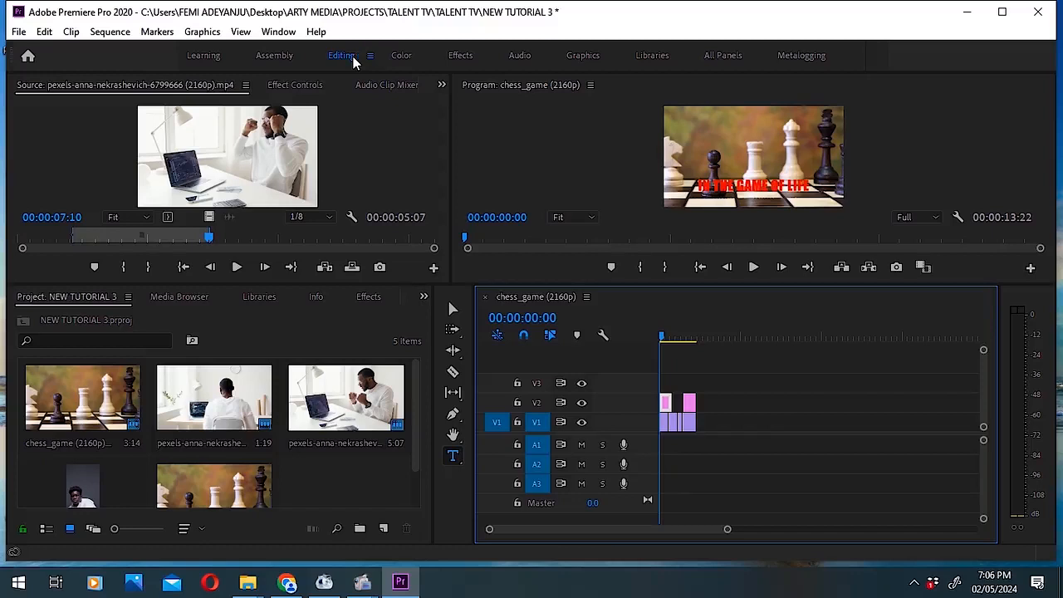
# Import the audio file class.mp3 from the Desktop's music folder into the project.
pyautogui.click(18, 32)
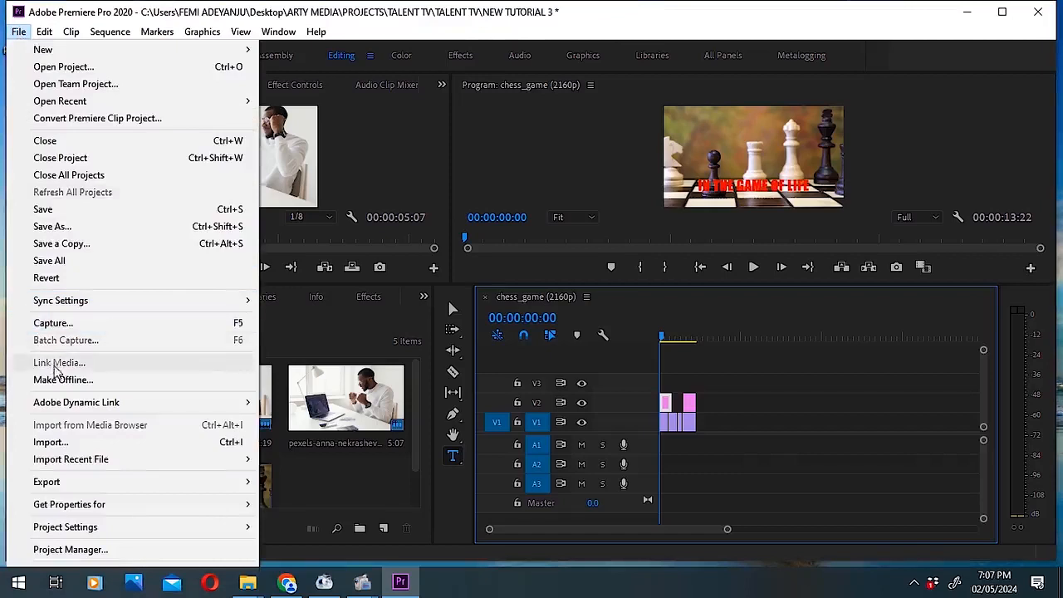
pyautogui.click(109, 446)
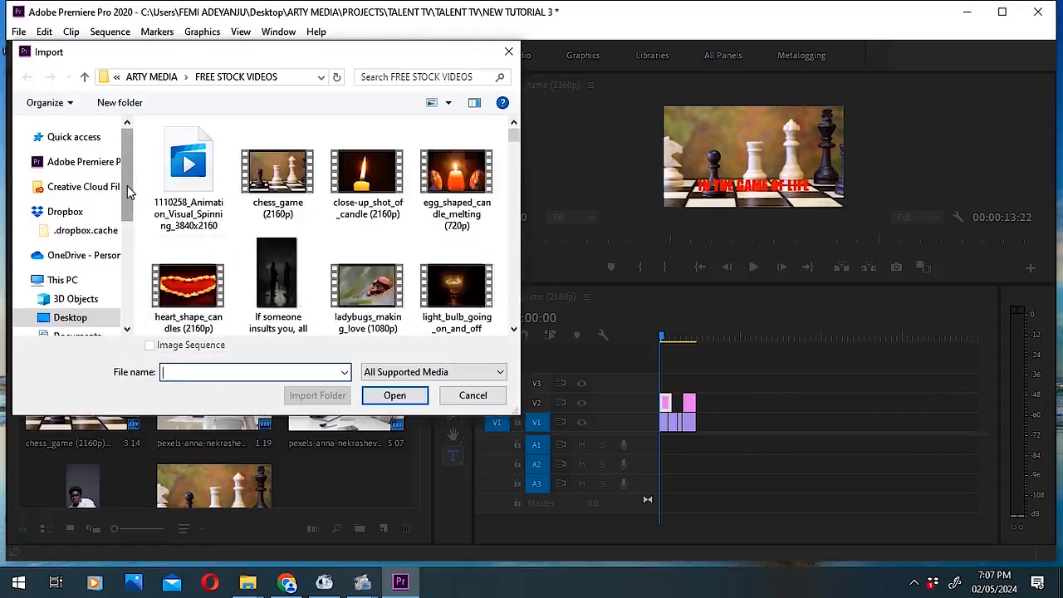
pyautogui.moveTo(127, 186); pyautogui.dragTo(137, 215)
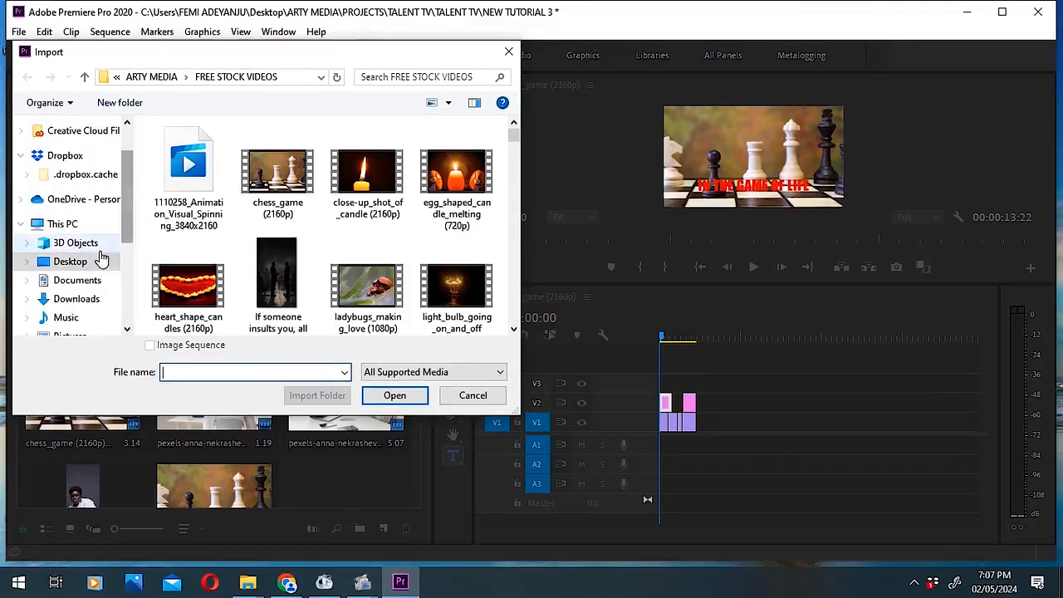
pyautogui.click(90, 262)
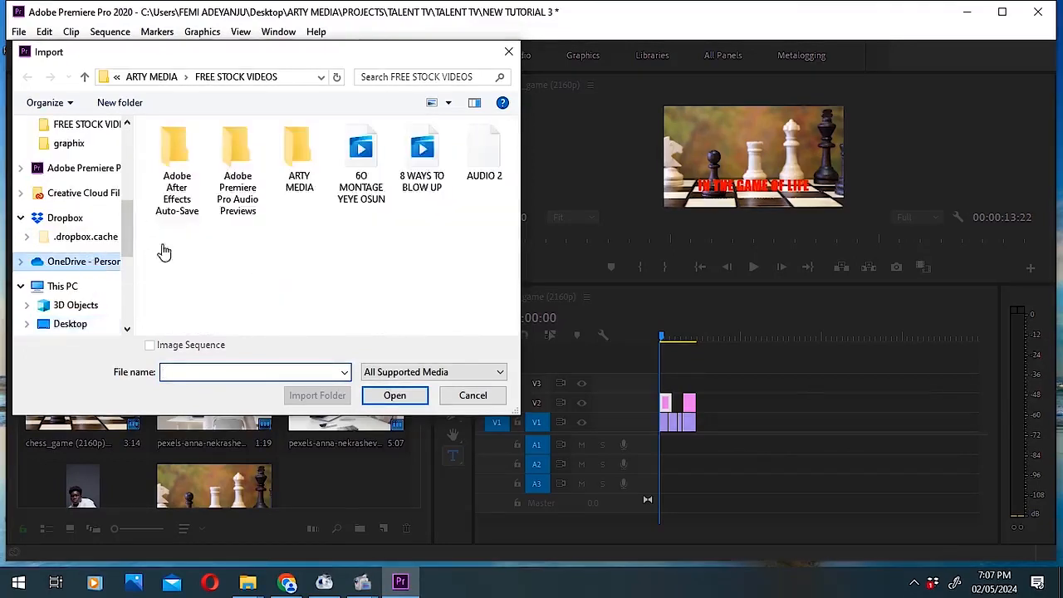
pyautogui.click(86, 261)
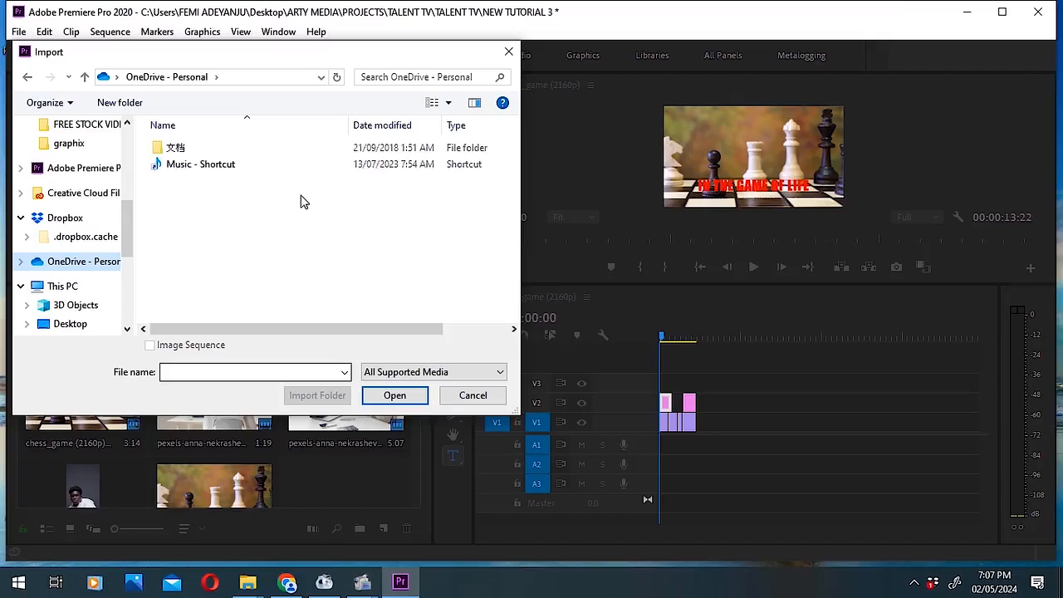
pyautogui.moveTo(124, 225); pyautogui.dragTo(127, 160)
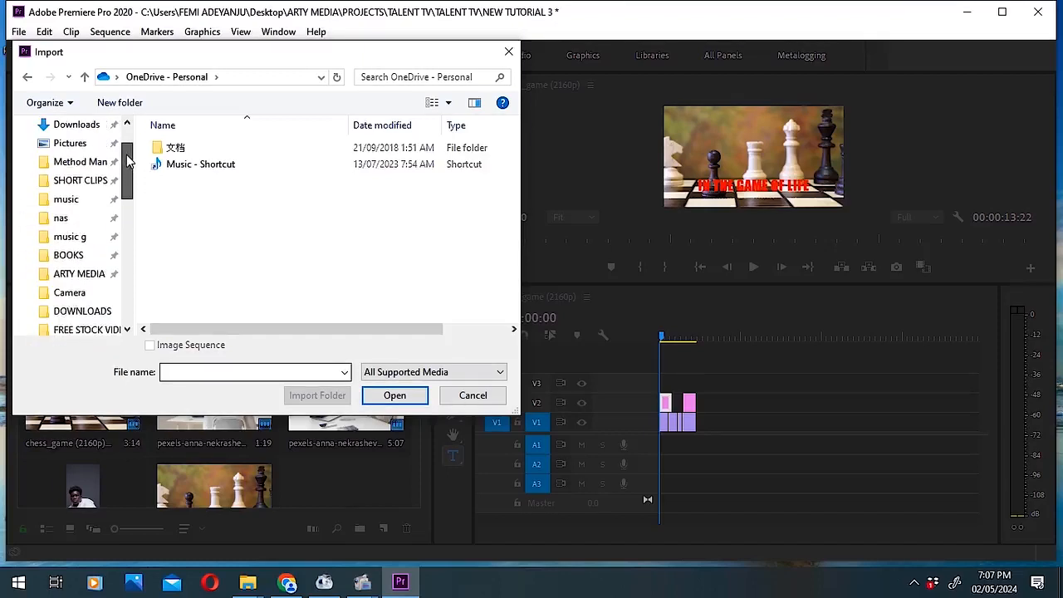
pyautogui.click(66, 200)
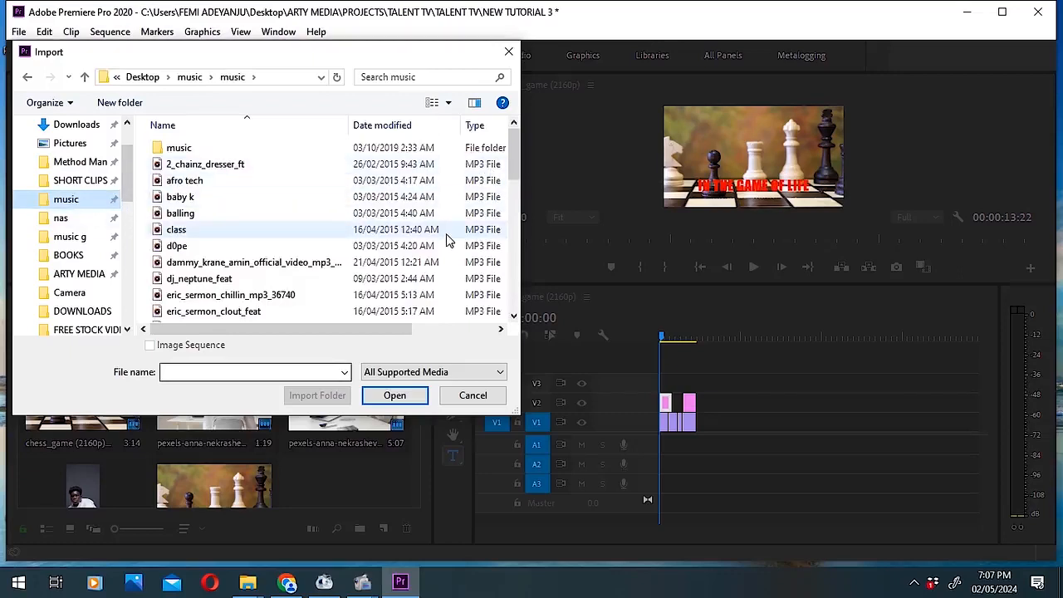
pyautogui.click(447, 234)
pyautogui.click(396, 395)
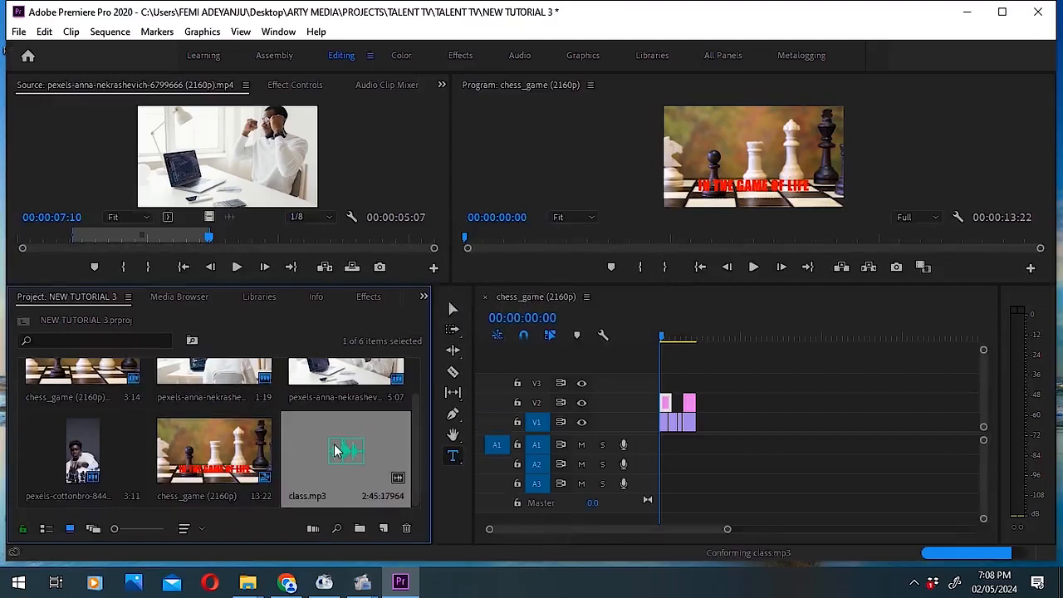
# Preview class.mp3 from its start in the Source monitor and mark an Out point at 00:00:03:17.
pyautogui.doubleClick(337, 451)
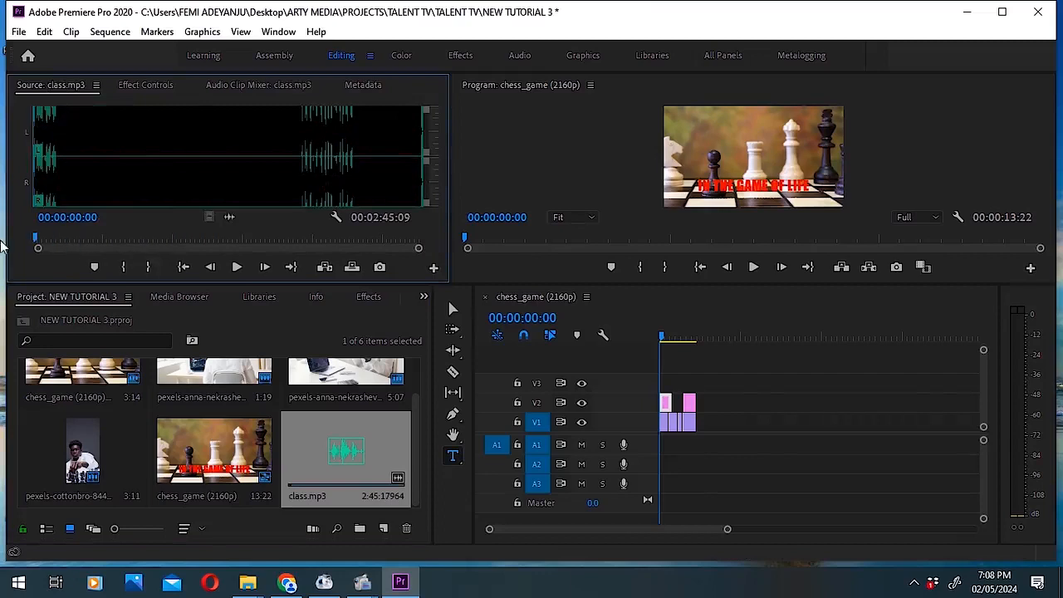
pyautogui.click(237, 266)
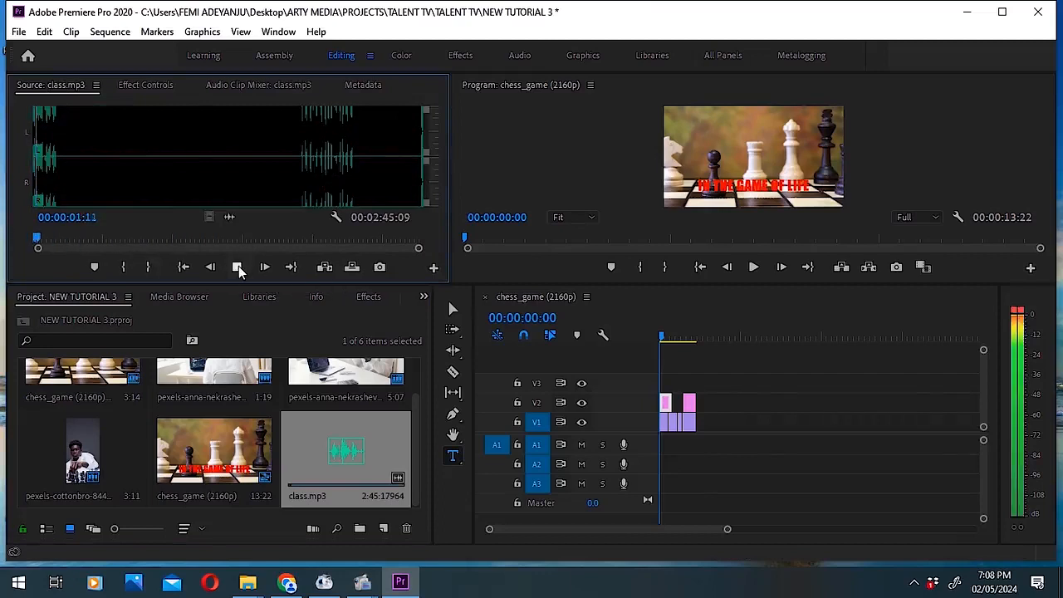
pyautogui.click(238, 267)
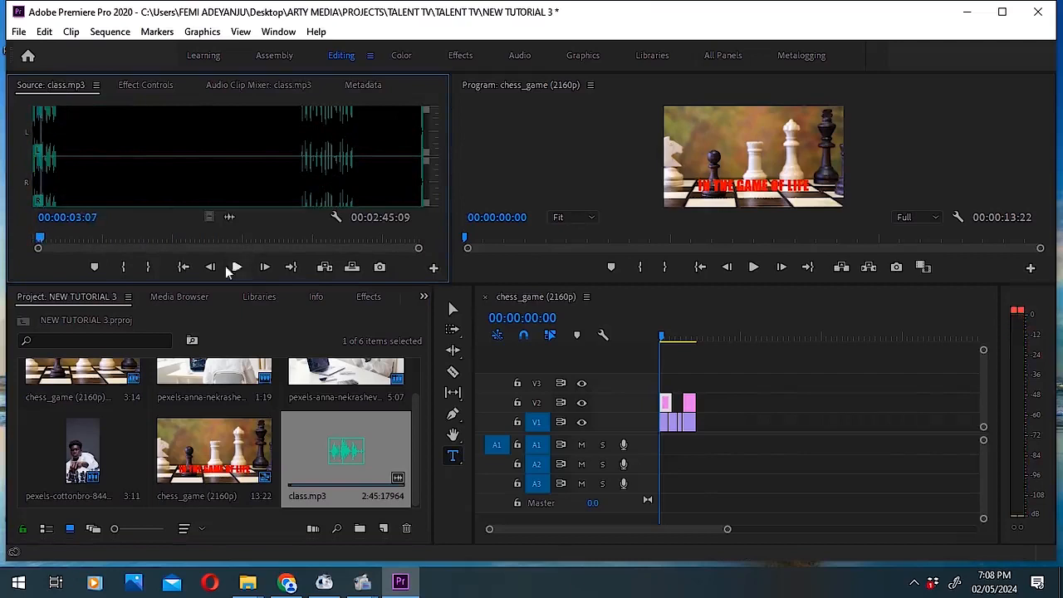
pyautogui.moveTo(133, 241); pyautogui.dragTo(3, 248)
pyautogui.click(236, 267)
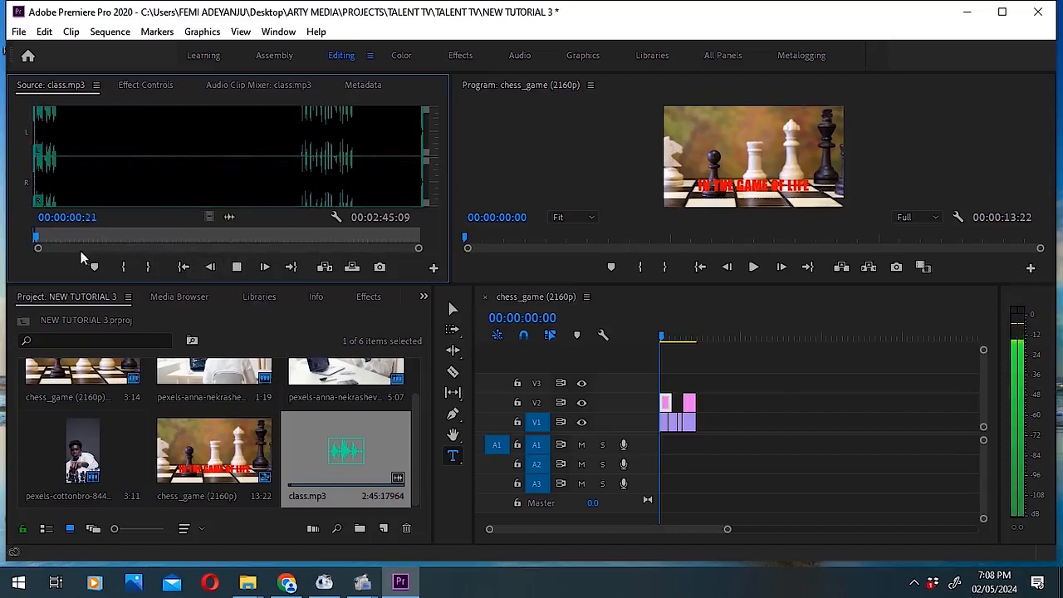
pyautogui.click(147, 267)
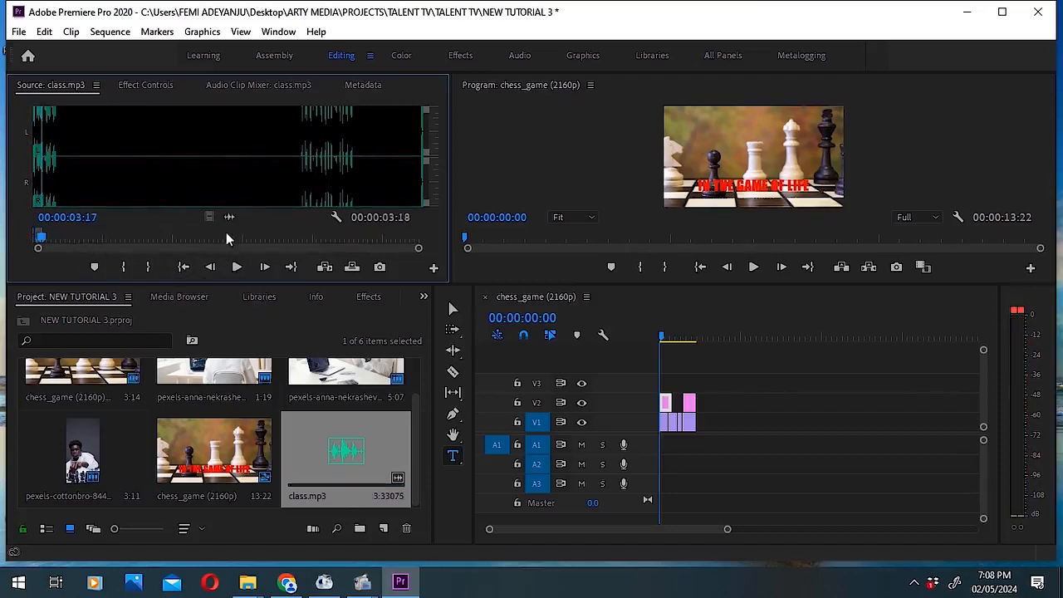
# Place class.mp3 at the start of track A2, extended slightly past the last video clip, and play back the first seconds.
pyautogui.moveTo(408, 330); pyautogui.dragTo(660, 462)
pyautogui.click(672, 464)
pyautogui.moveTo(673, 463); pyautogui.dragTo(711, 464)
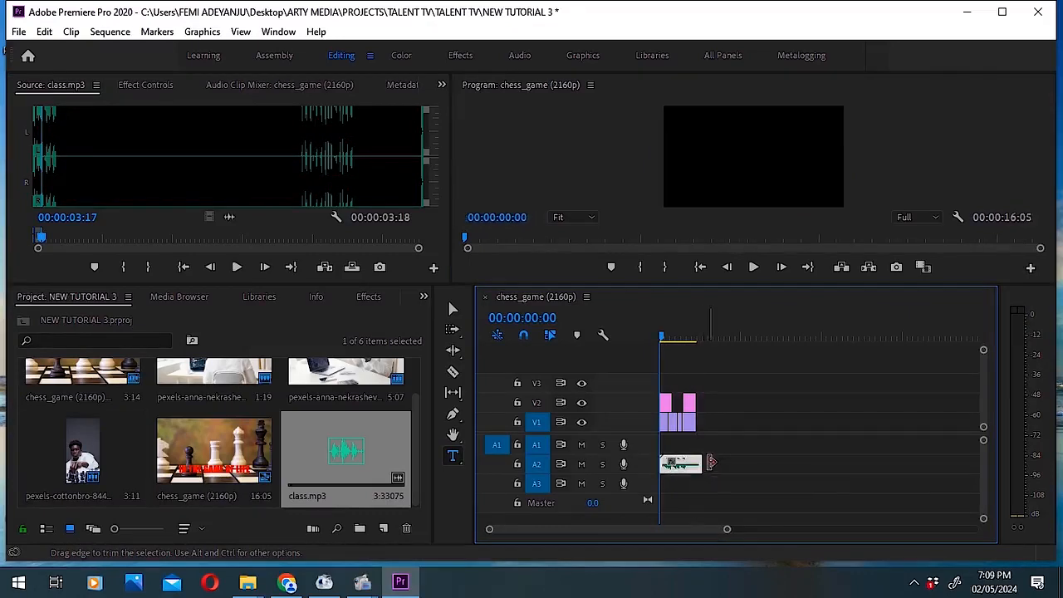
pyautogui.click(758, 272)
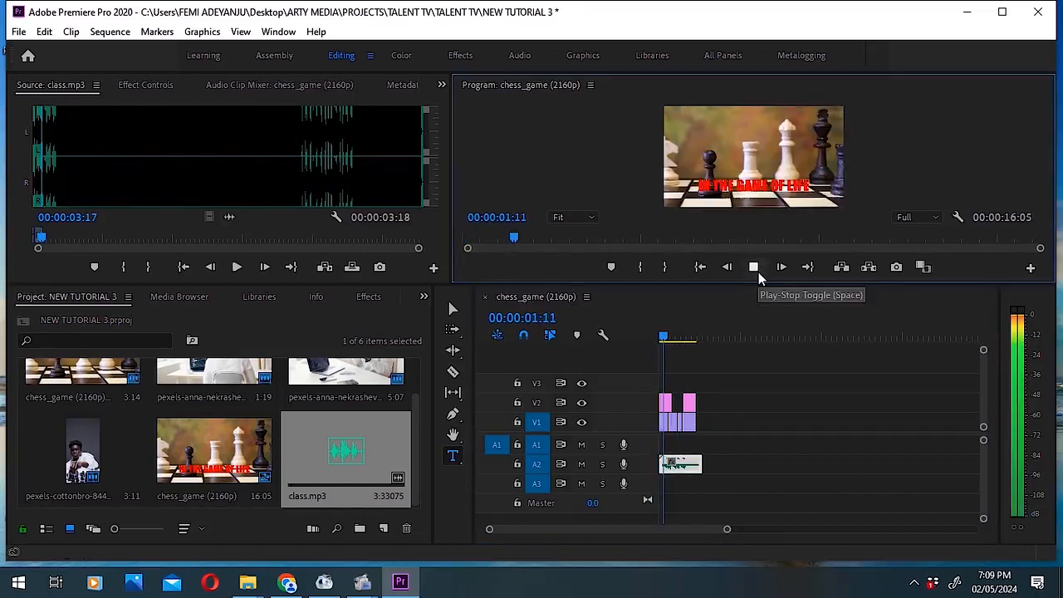
pyautogui.click(758, 271)
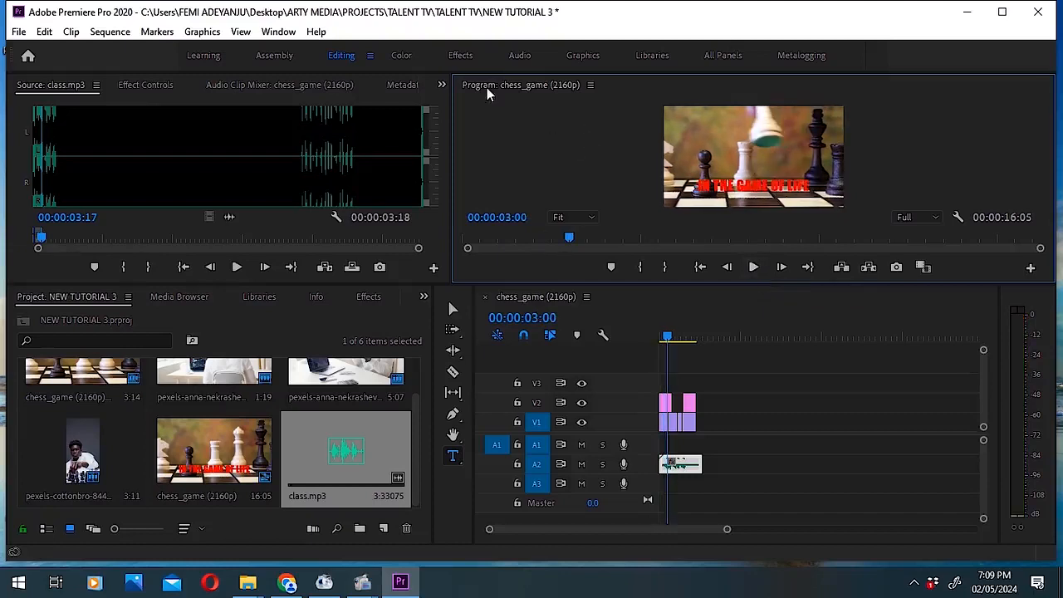
# In the Audio workspace, tag class.mp3 as Dialogue and lower its clip volume level to about -16.1 dB.
pyautogui.click(520, 56)
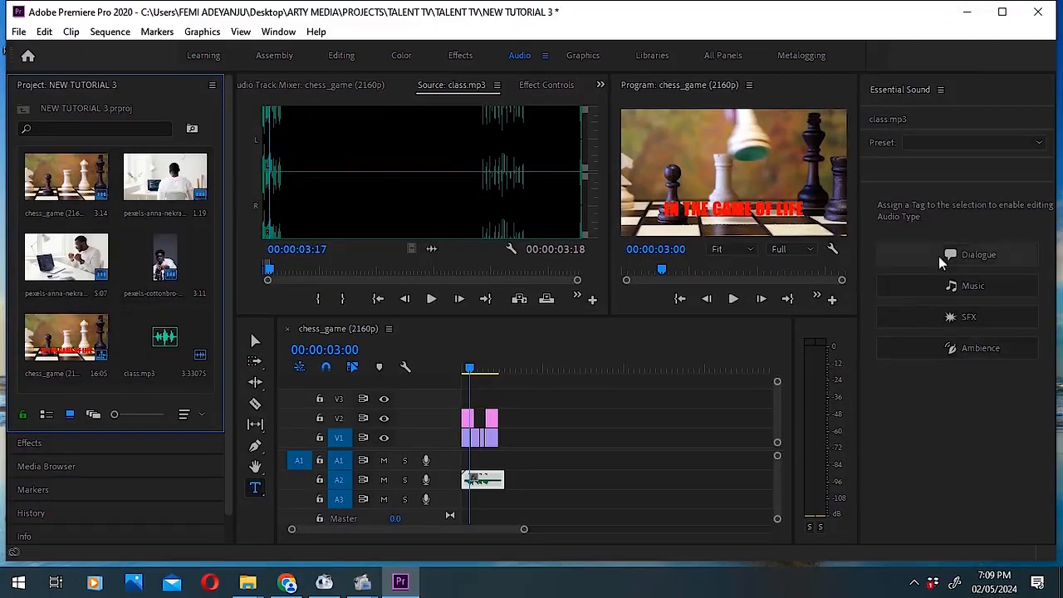
pyautogui.click(961, 263)
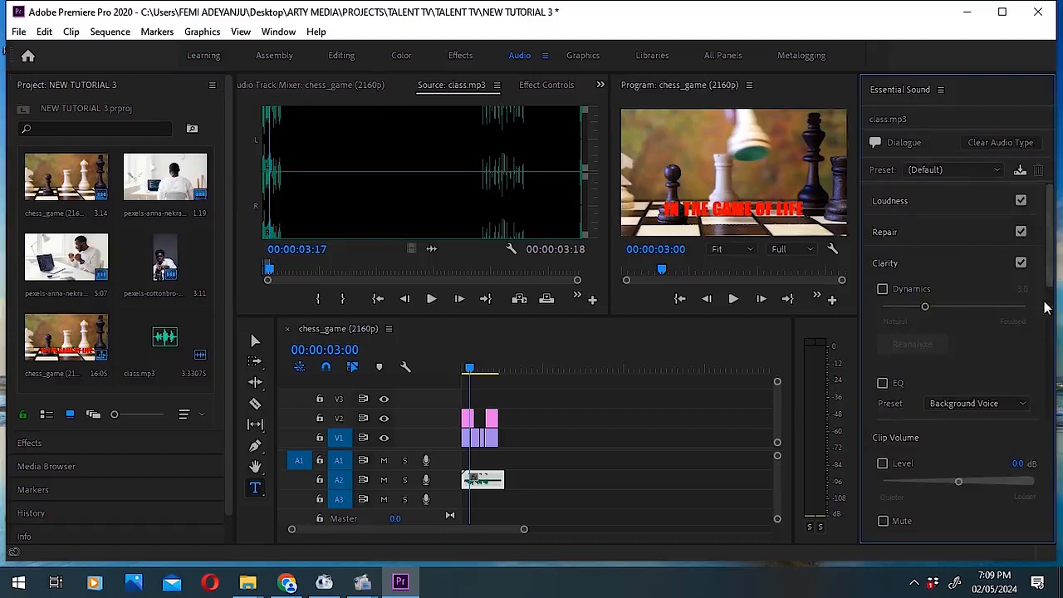
pyautogui.scroll(-3, 1054, 301)
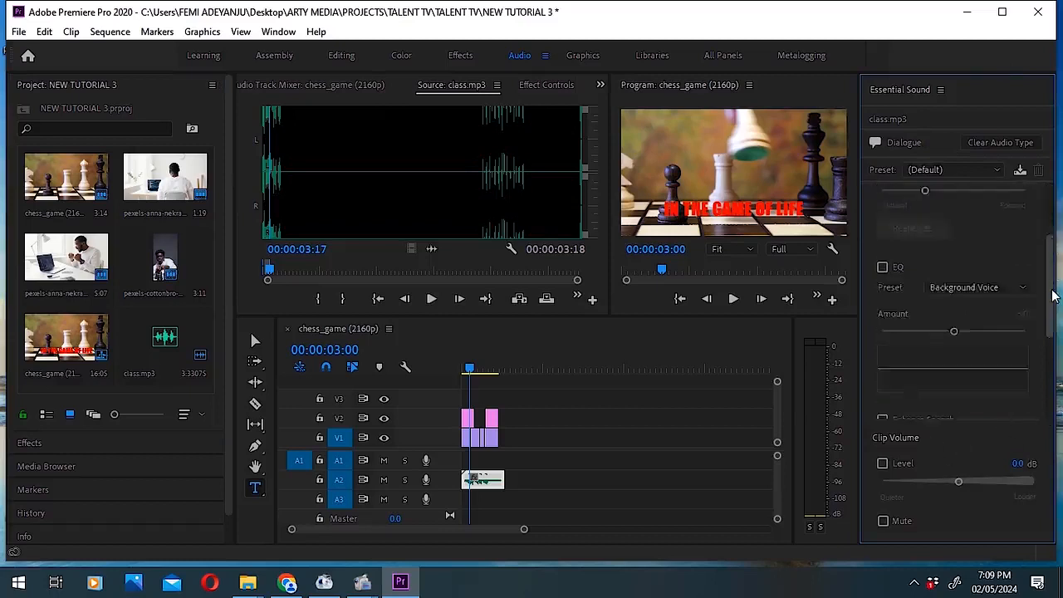
pyautogui.scroll(-1, 1054, 301)
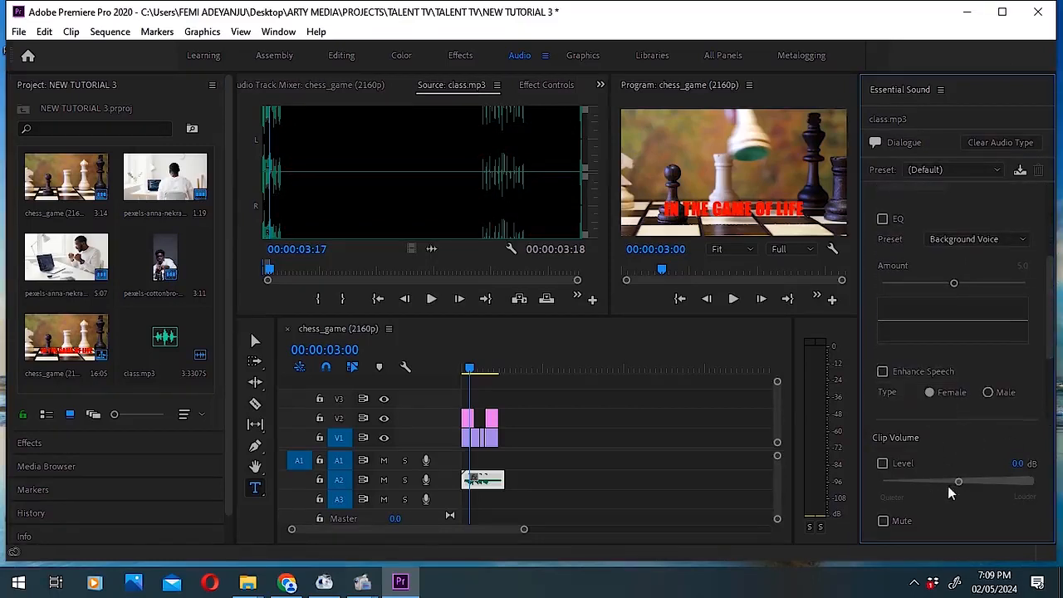
pyautogui.moveTo(936, 481); pyautogui.dragTo(921, 481)
# Play the sequence, return to its start and play it through to check the music volume against the clips.
pyautogui.click(729, 302)
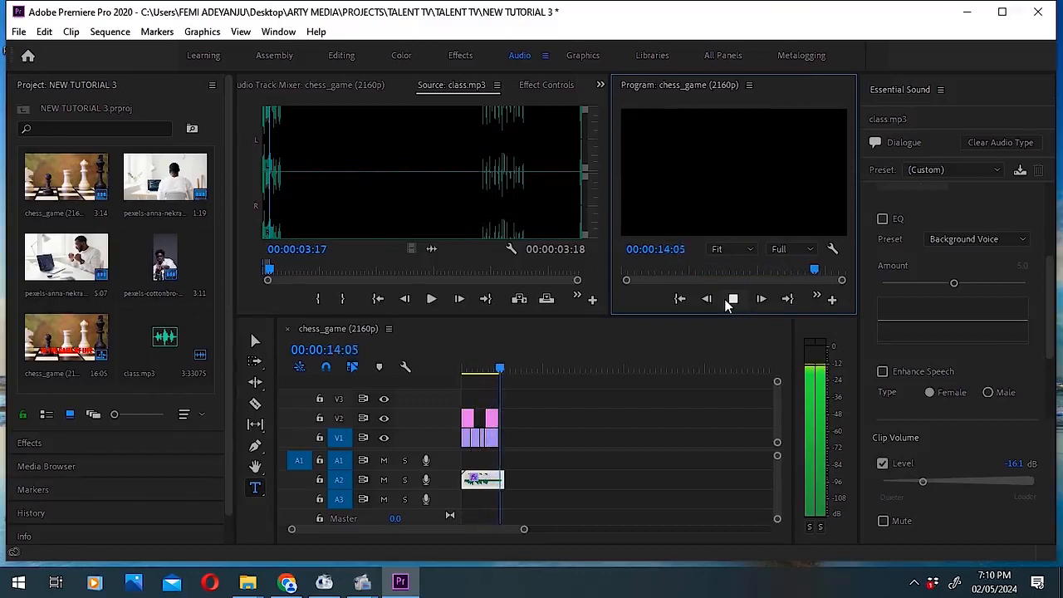
pyautogui.click(488, 499)
pyautogui.press('Home')
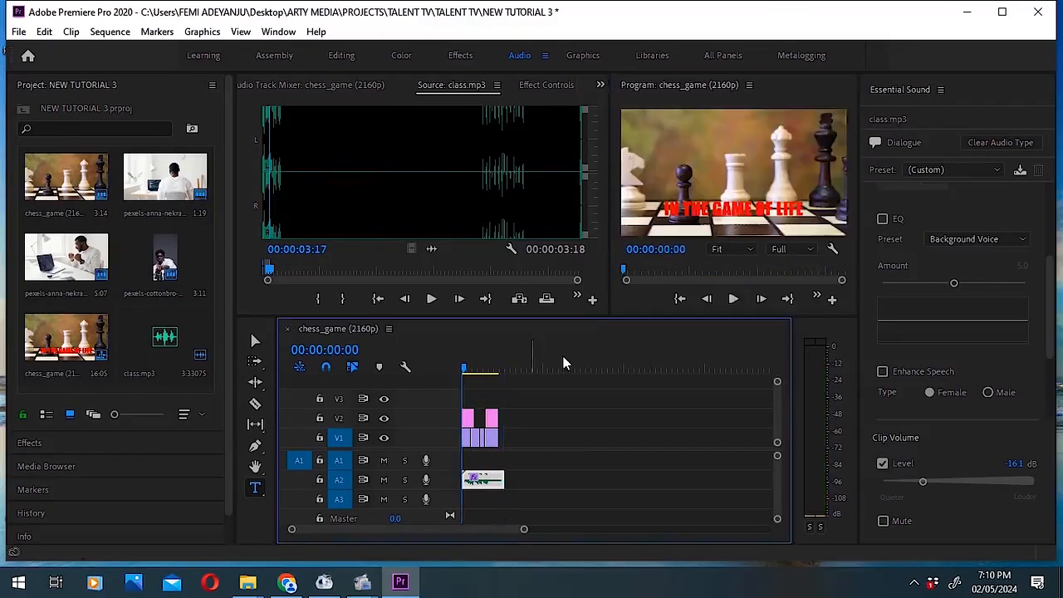
pyautogui.click(734, 301)
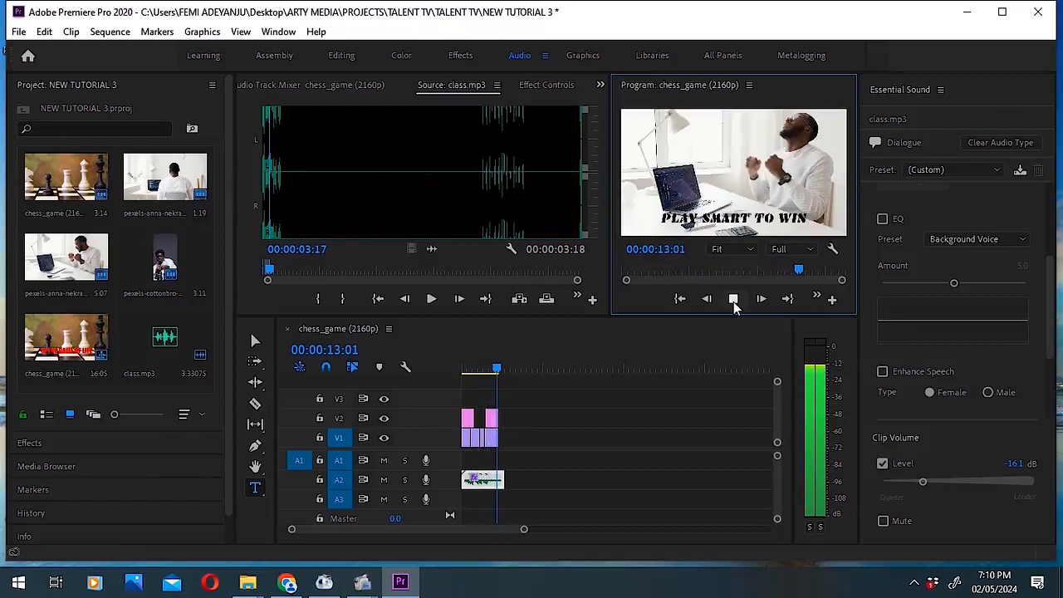
pyautogui.click(733, 301)
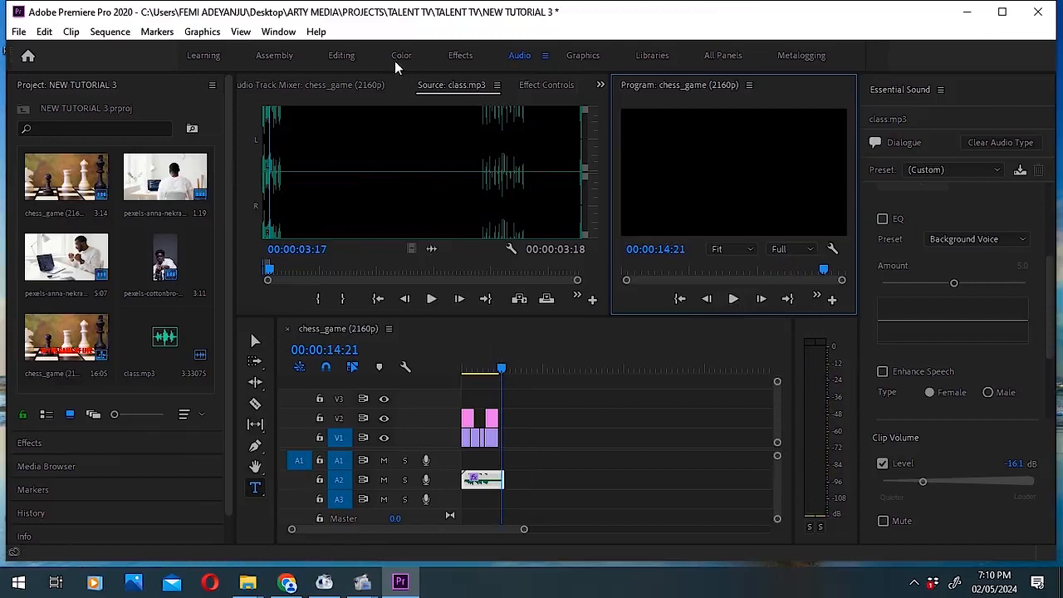
# Return to the Editing workspace and move the sequence playhead to 00:00:06:13, over the pexels-cottonbro-8443618 clip.
pyautogui.click(344, 55)
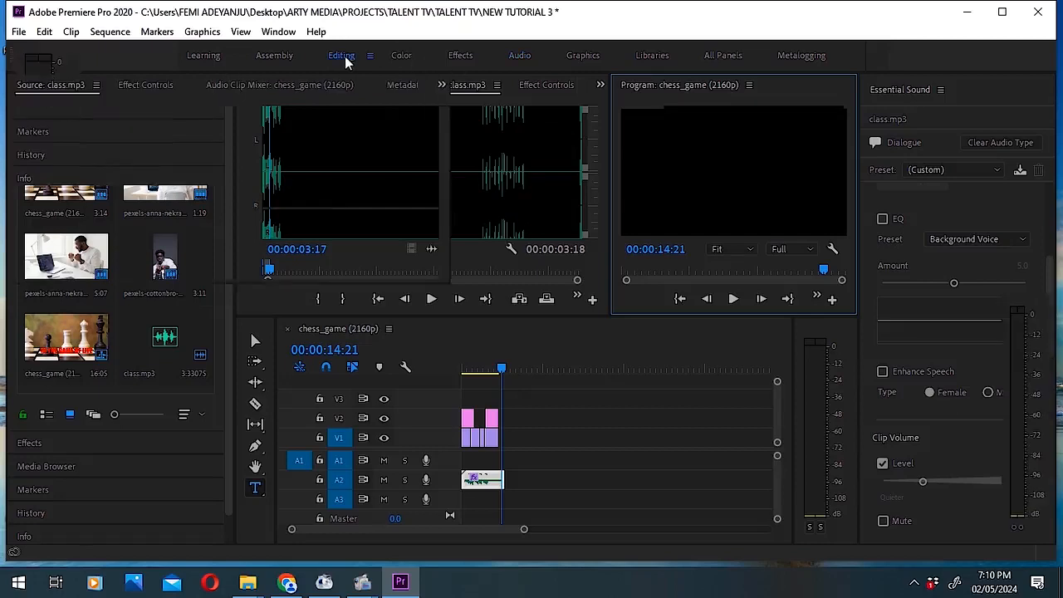
pyautogui.click(682, 335)
pyautogui.click(676, 334)
pyautogui.press('=')
pyautogui.press('=')
pyautogui.press('=')
pyautogui.press('=')
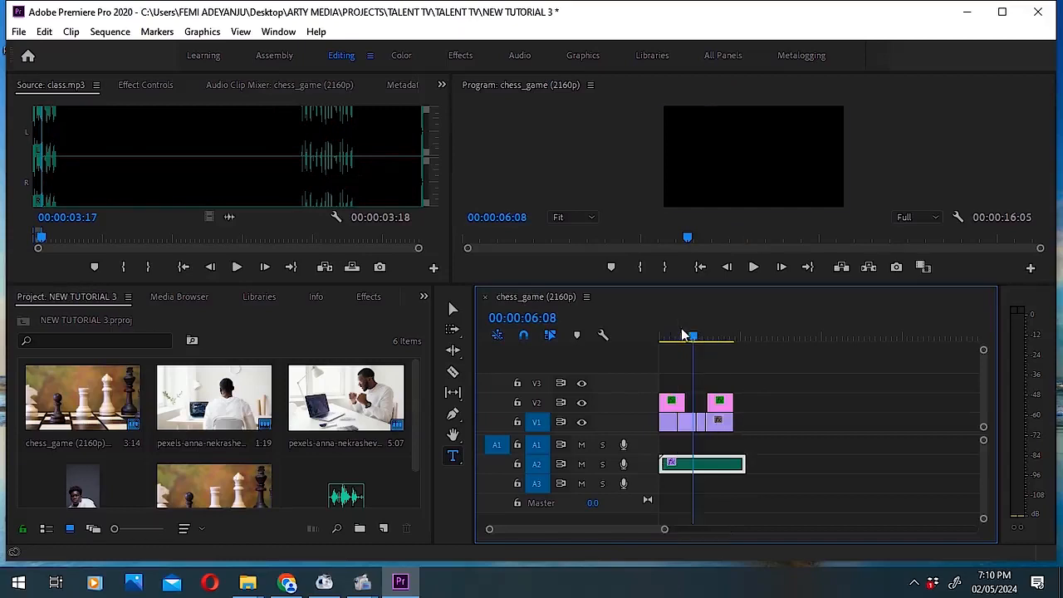
pyautogui.click(829, 322)
pyautogui.moveTo(831, 321)
pyautogui.mouseDown()
pyautogui.moveTo(861, 326)
pyautogui.moveTo(819, 329)
pyautogui.moveTo(871, 334)
pyautogui.moveTo(834, 343)
pyautogui.mouseUp()
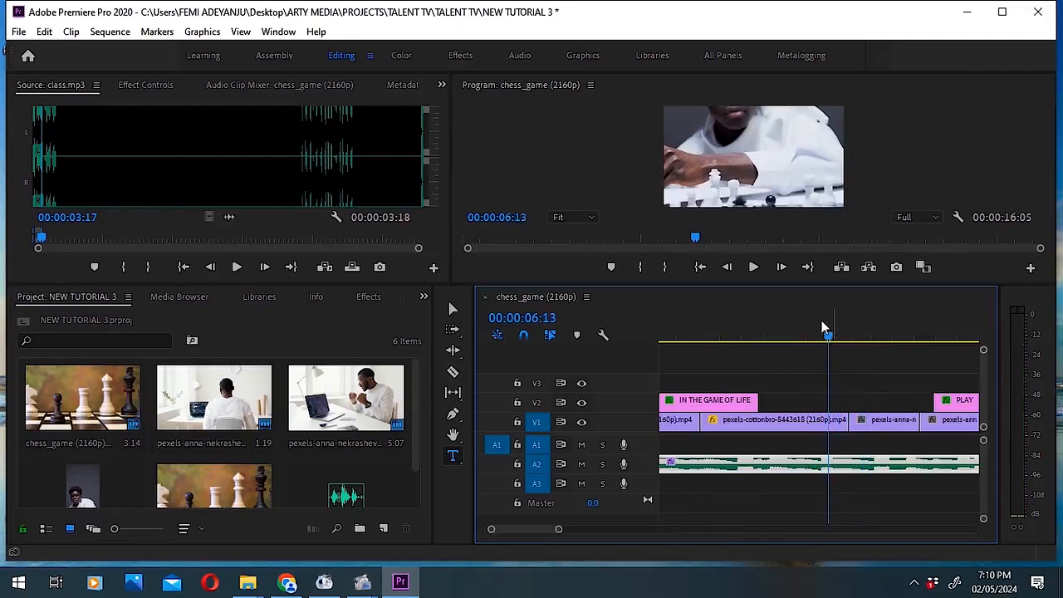
# Switch to the Effects workspace and list the Dissolve transitions among the video transitions.
pyautogui.click(459, 56)
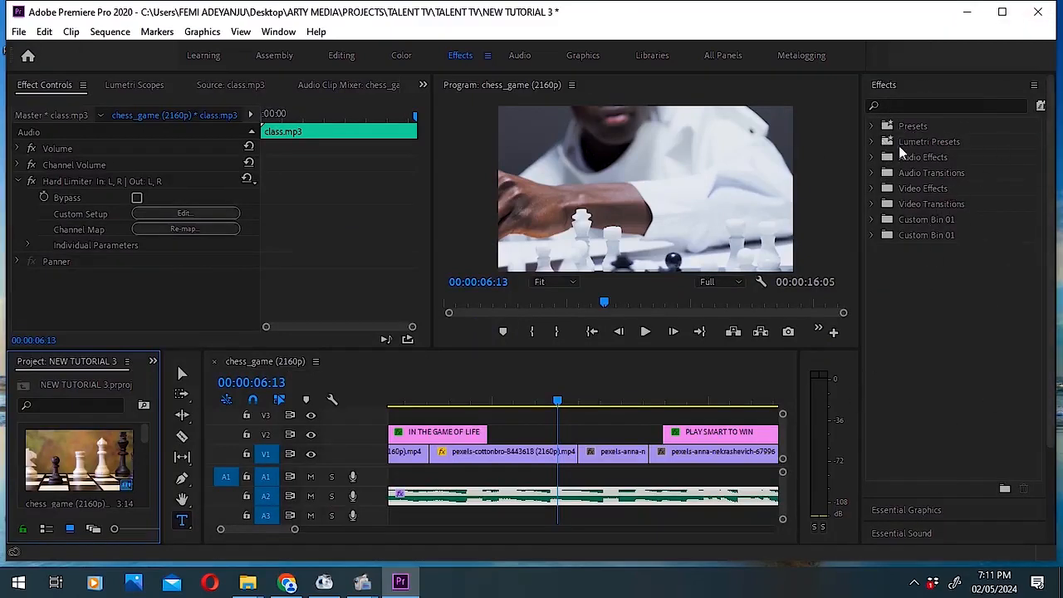
pyautogui.click(873, 204)
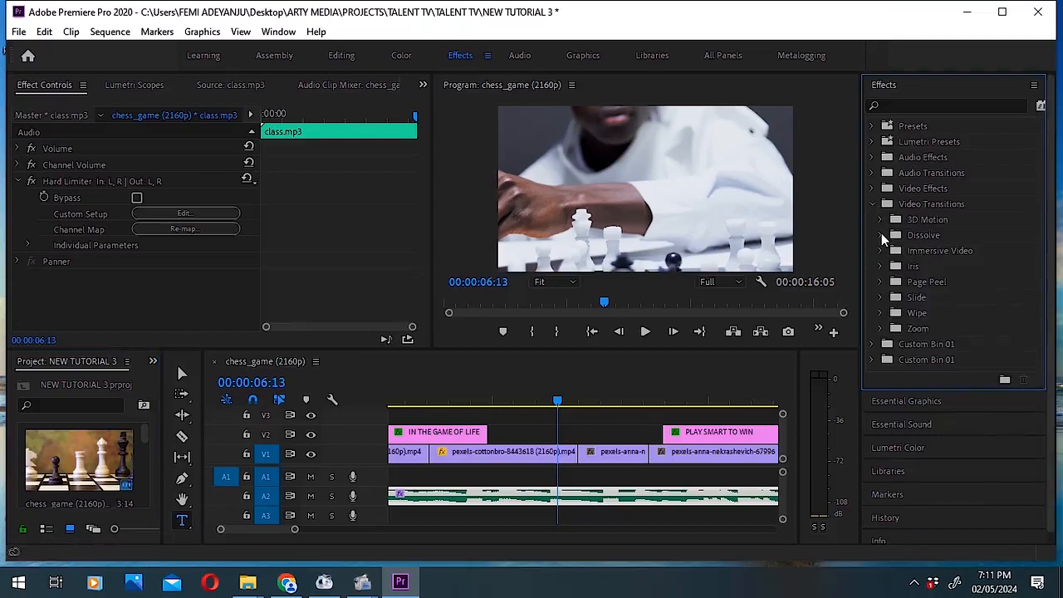
pyautogui.click(881, 234)
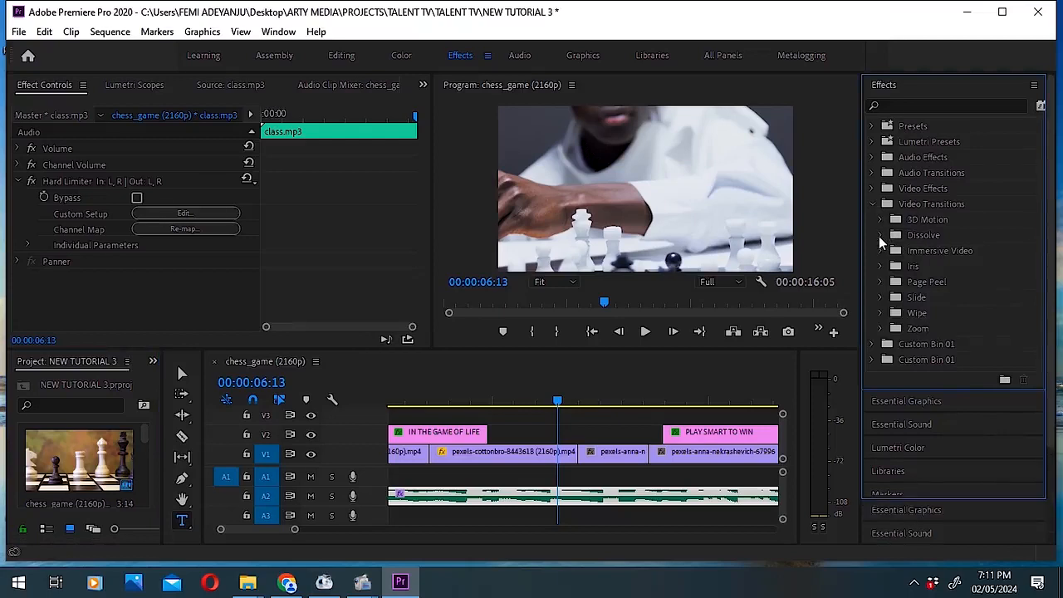
pyautogui.click(879, 236)
pyautogui.click(882, 238)
pyautogui.click(882, 236)
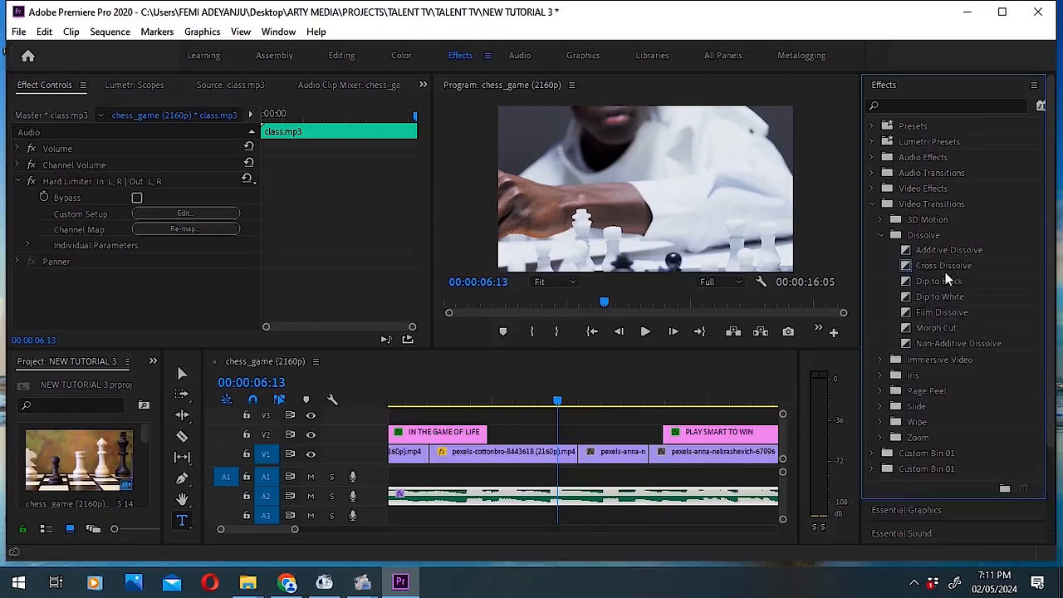
# Add a Cross Dissolve at the cut after the pexels-cottonbro-8443618 clip on V1, select it and play through the transition.
pyautogui.click(948, 264)
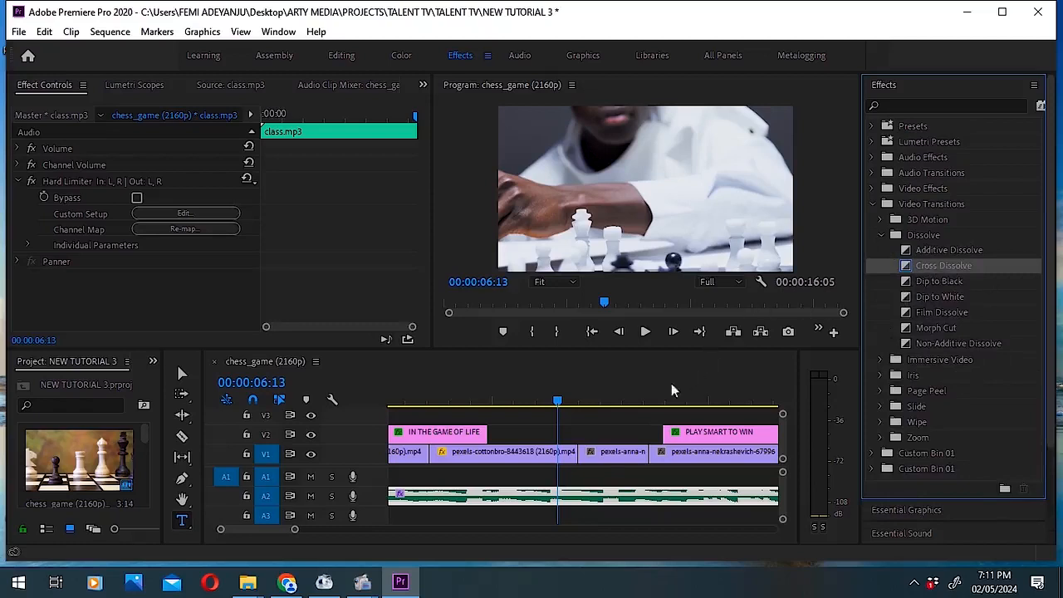
pyautogui.moveTo(671, 383); pyautogui.dragTo(584, 455)
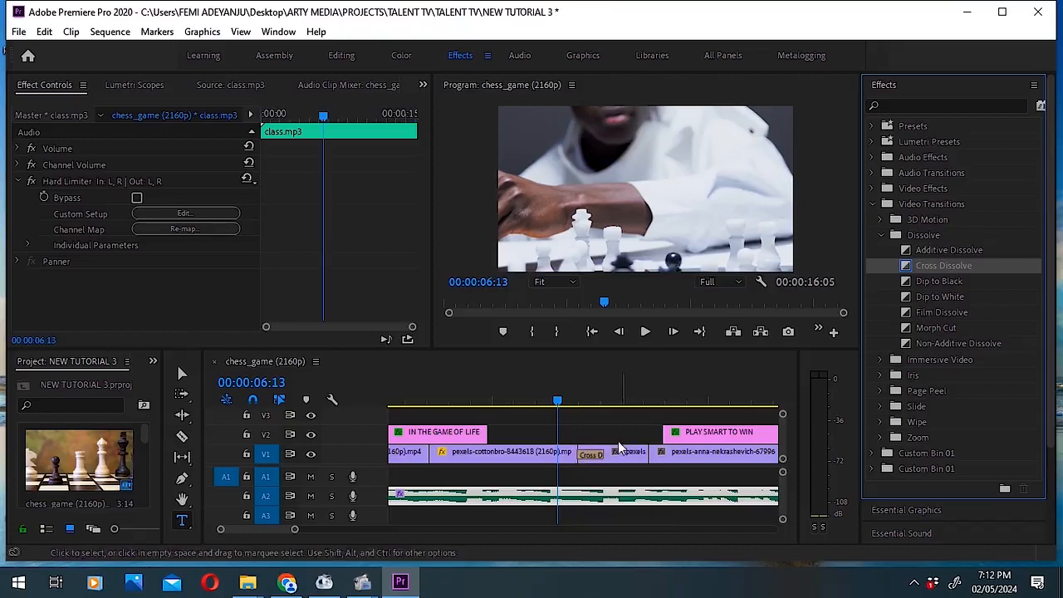
pyautogui.click(589, 459)
pyautogui.click(589, 458)
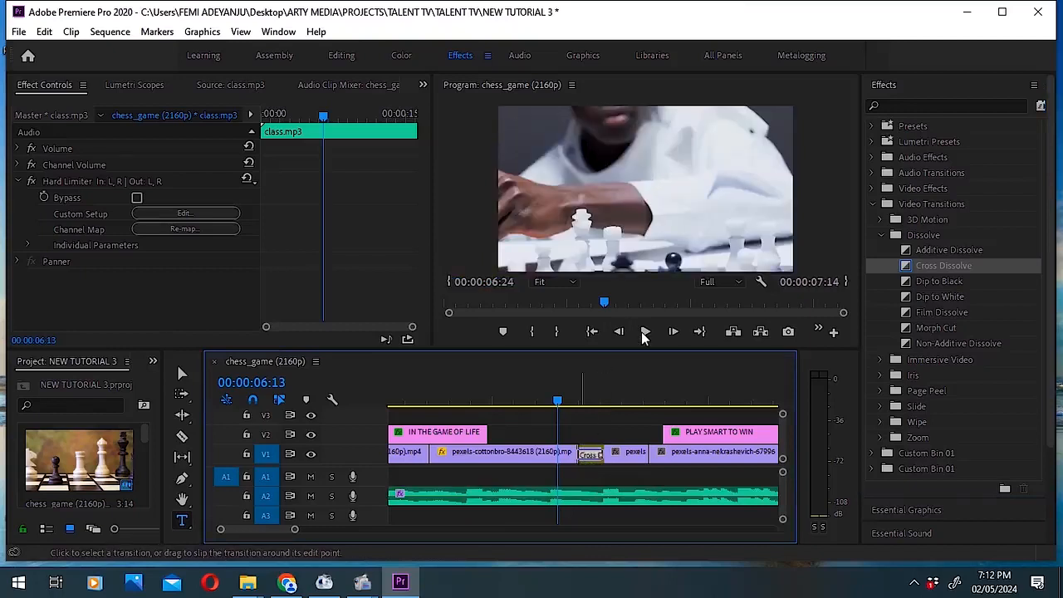
pyautogui.click(645, 333)
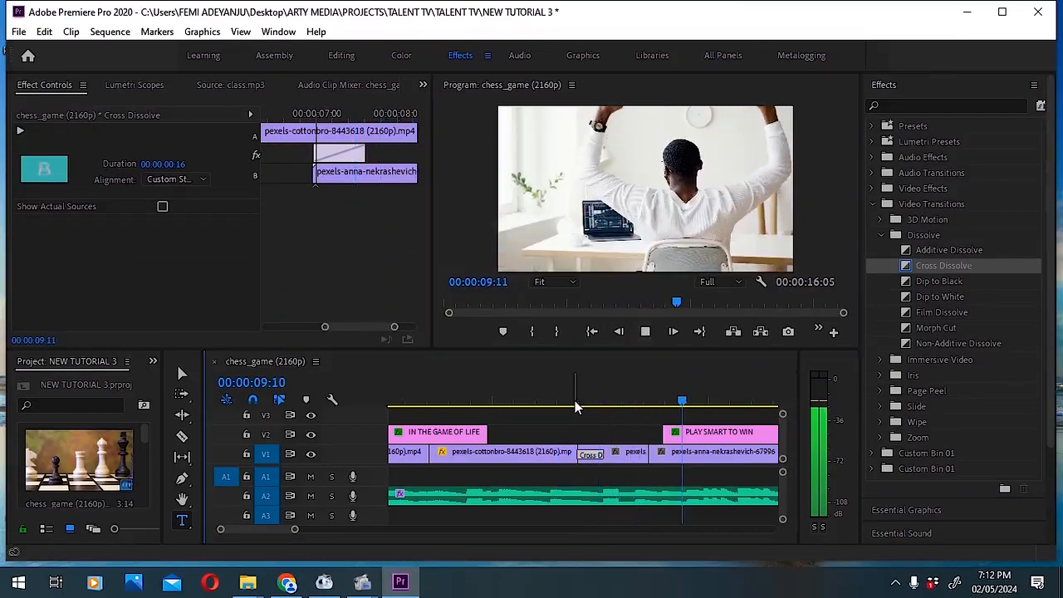
# Replay the sequence from 00:00:06:22 through the Cross Dissolve and move the playhead to 00:00:07:10, inside the transition.
pyautogui.click(575, 403)
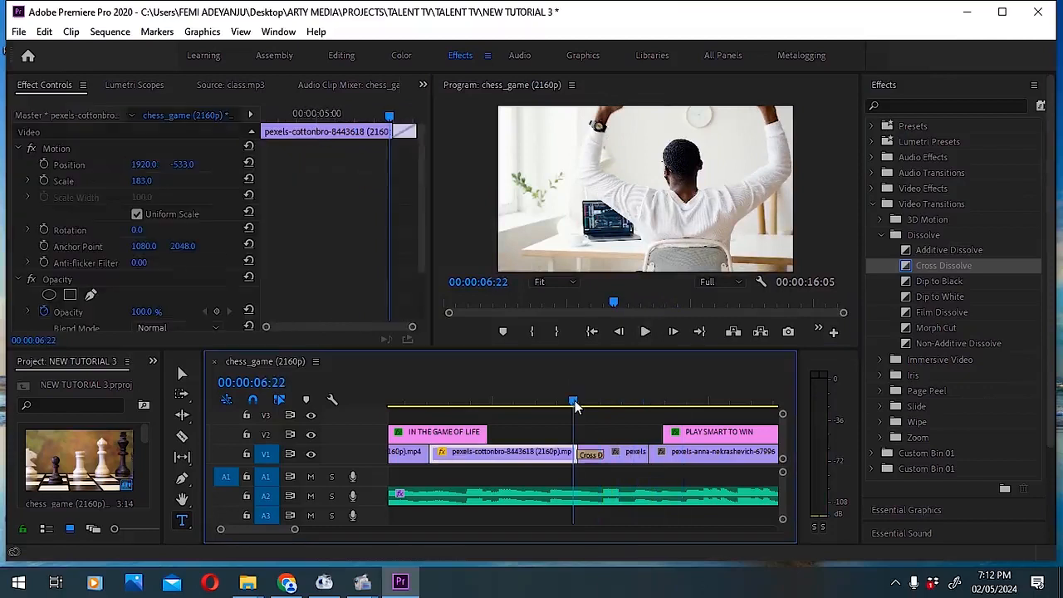
pyautogui.click(652, 338)
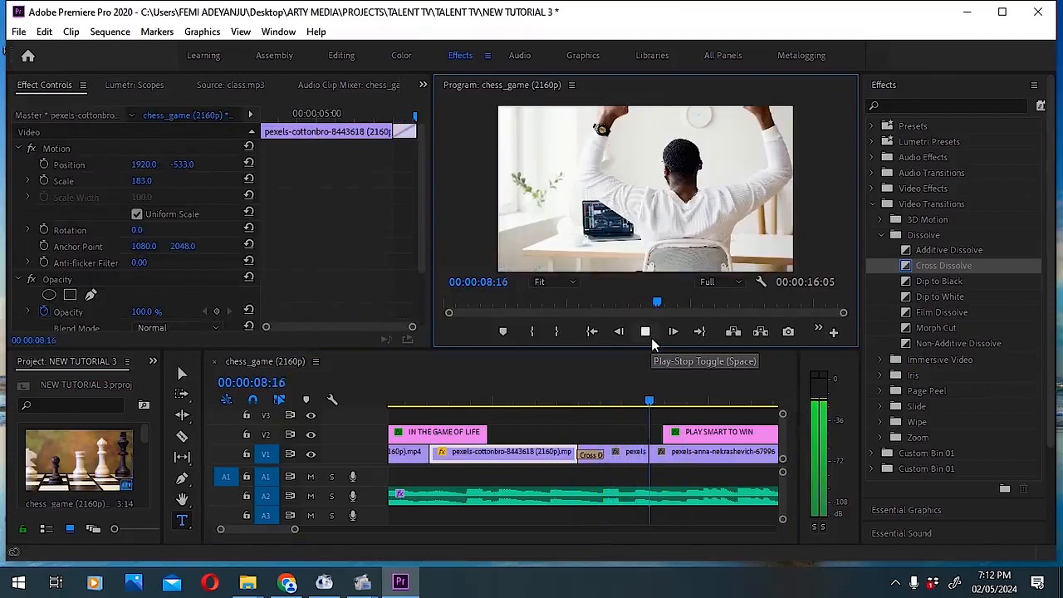
pyautogui.click(597, 404)
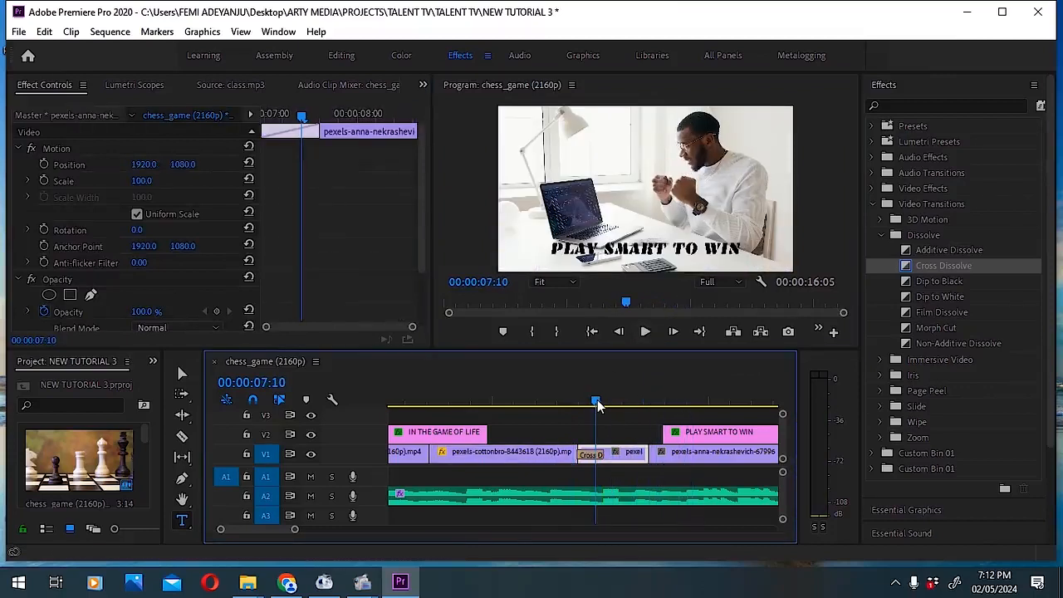
pyautogui.press('-')
pyautogui.press('-')
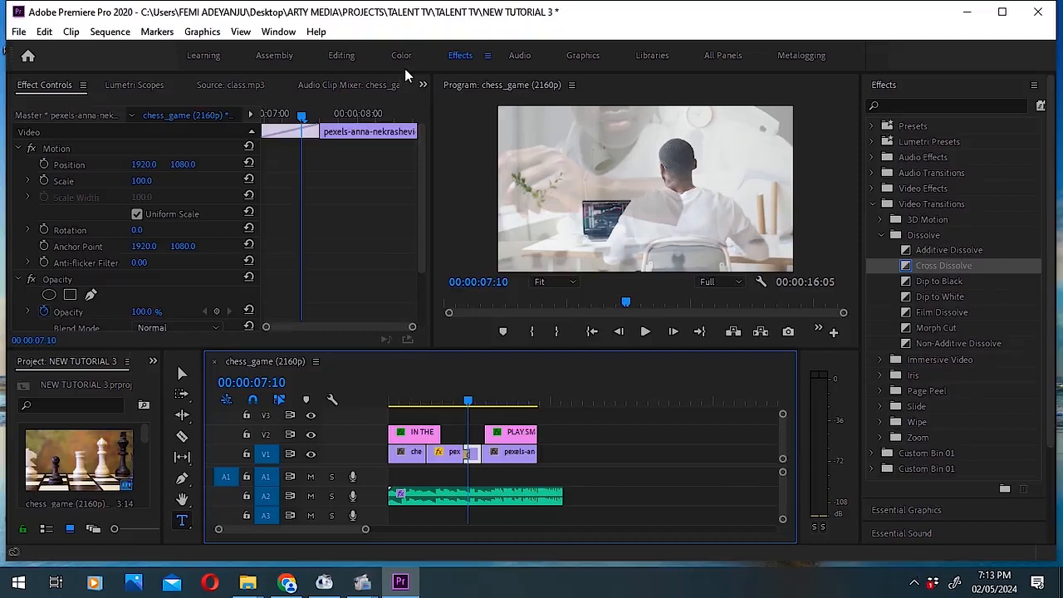
# Switch to the Color workspace, look over the Curves and Color Wheels & Match sections of Lumetri Color, and expand Basic Correction.
pyautogui.click(408, 60)
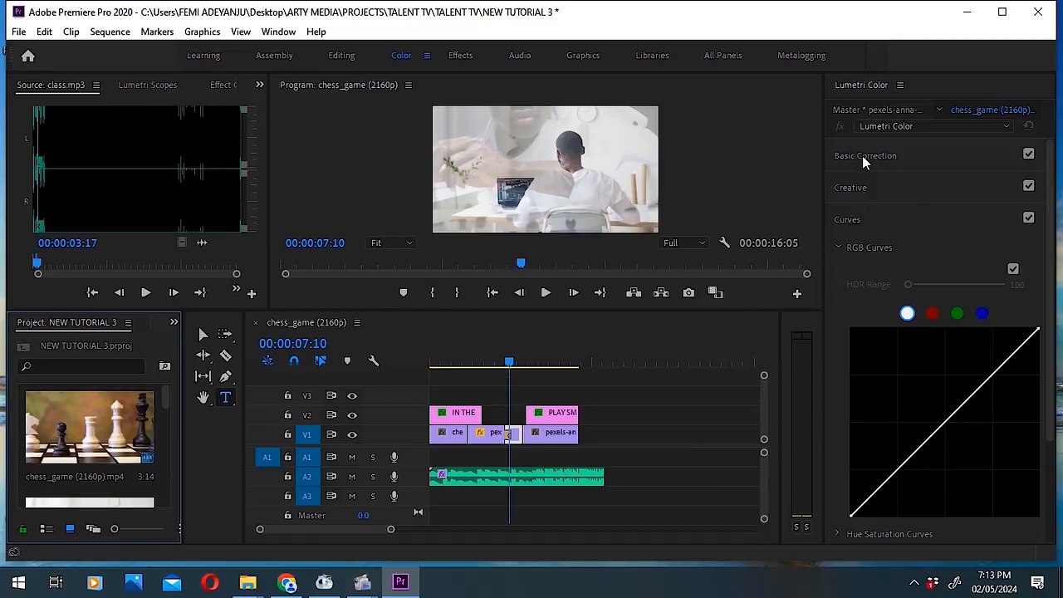
pyautogui.click(840, 247)
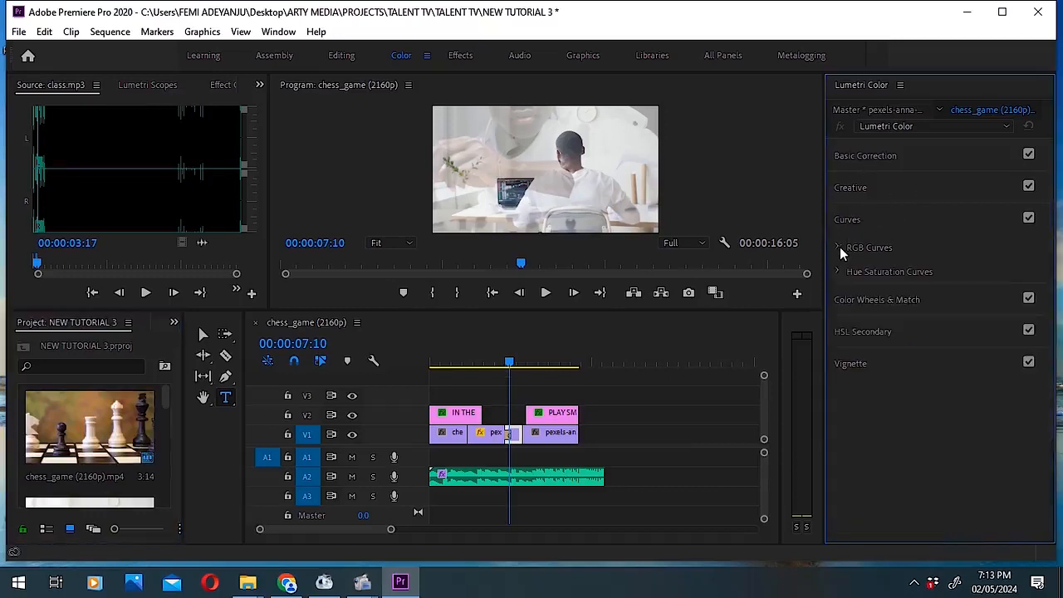
pyautogui.click(886, 301)
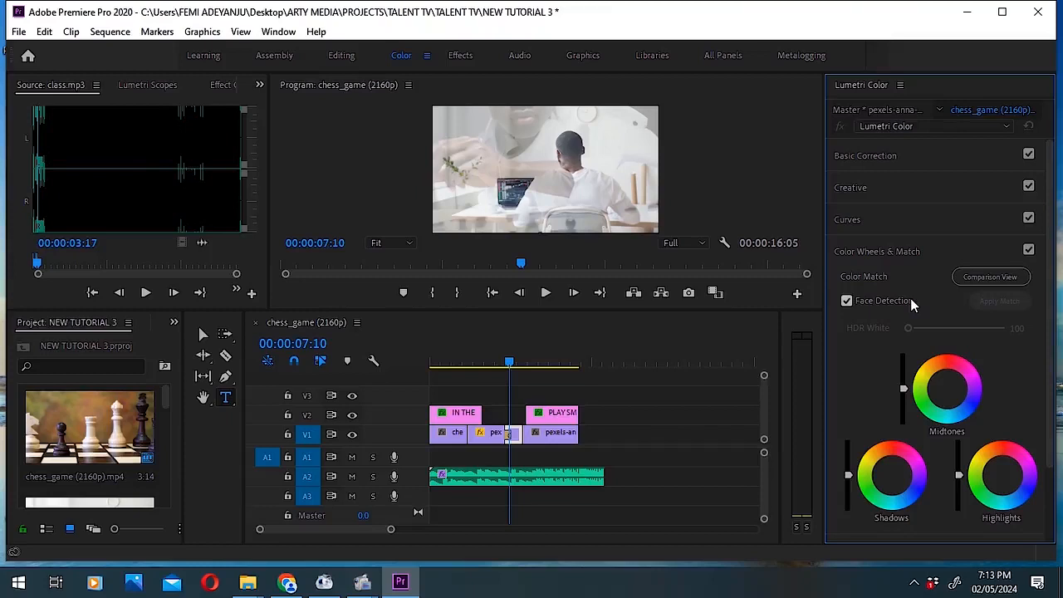
pyautogui.click(889, 302)
pyautogui.moveTo(1050, 325); pyautogui.dragTo(1037, 273)
pyautogui.click(875, 163)
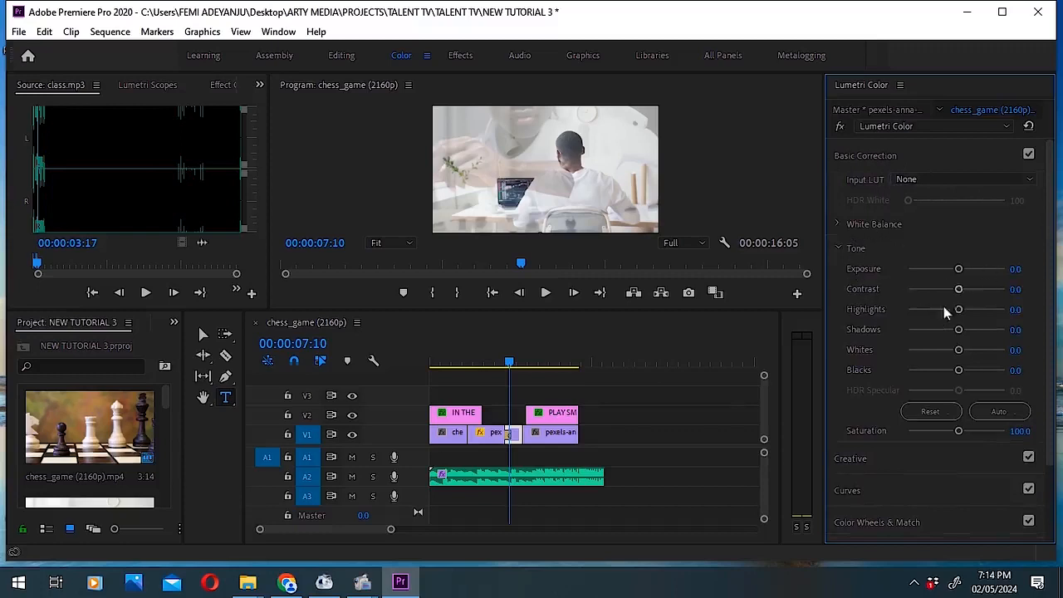
# Move the playhead to 00:00:05:01 over the pexels-cottonbro clip and lower its Lumetri Exposure to -2.3.
pyautogui.click(496, 359)
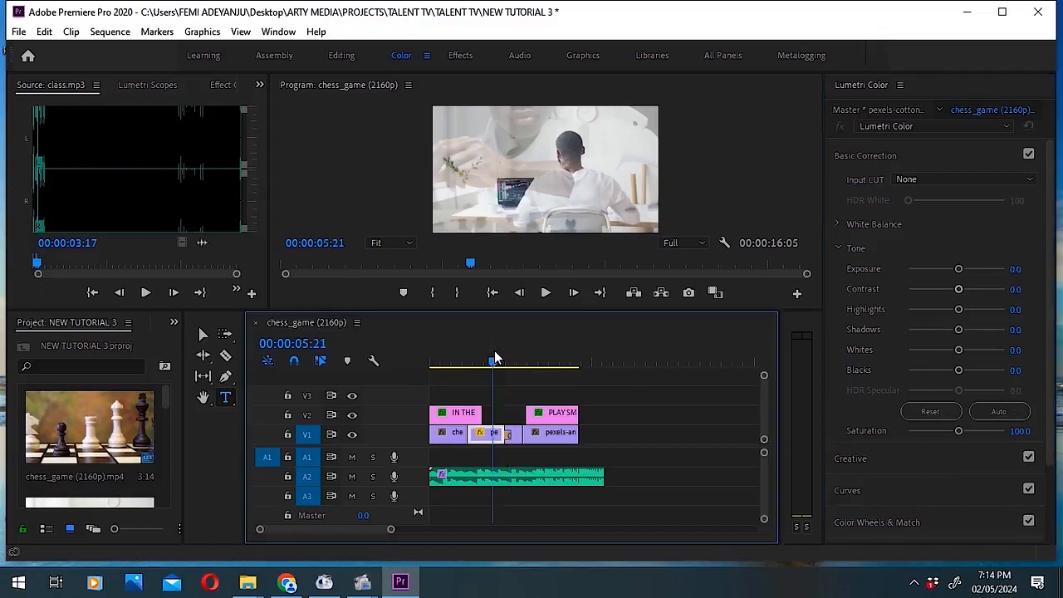
pyautogui.moveTo(495, 359)
pyautogui.mouseDown()
pyautogui.moveTo(474, 361)
pyautogui.moveTo(489, 360)
pyautogui.mouseUp()
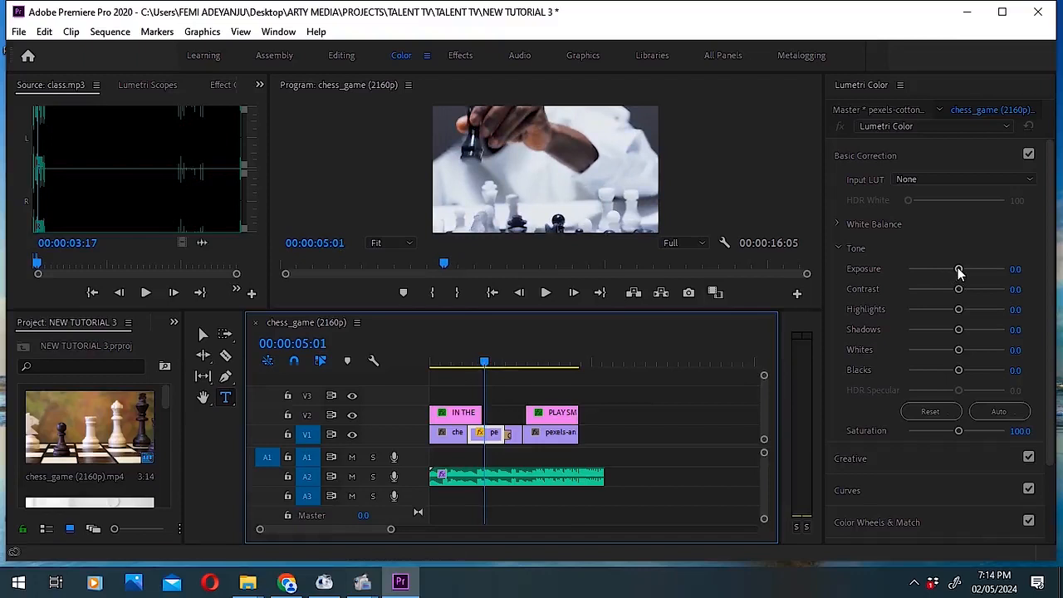
pyautogui.moveTo(953, 271); pyautogui.dragTo(935, 273)
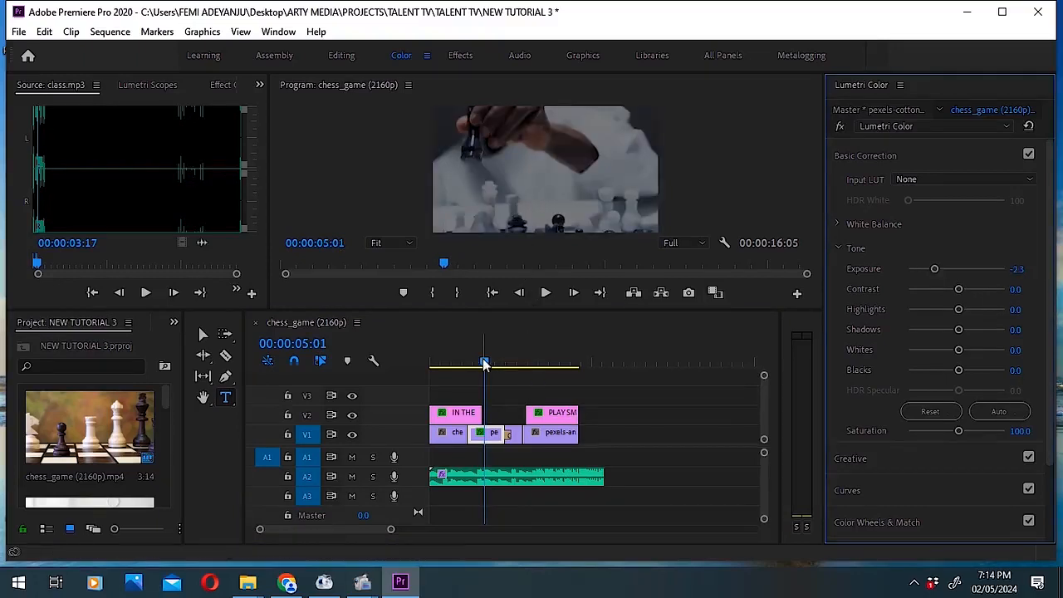
# Move the playhead to 00:00:08:10 over the pexels-anna clip after the dissolve and set its Lumetri Whites to -56.8.
pyautogui.moveTo(488, 361); pyautogui.dragTo(525, 360)
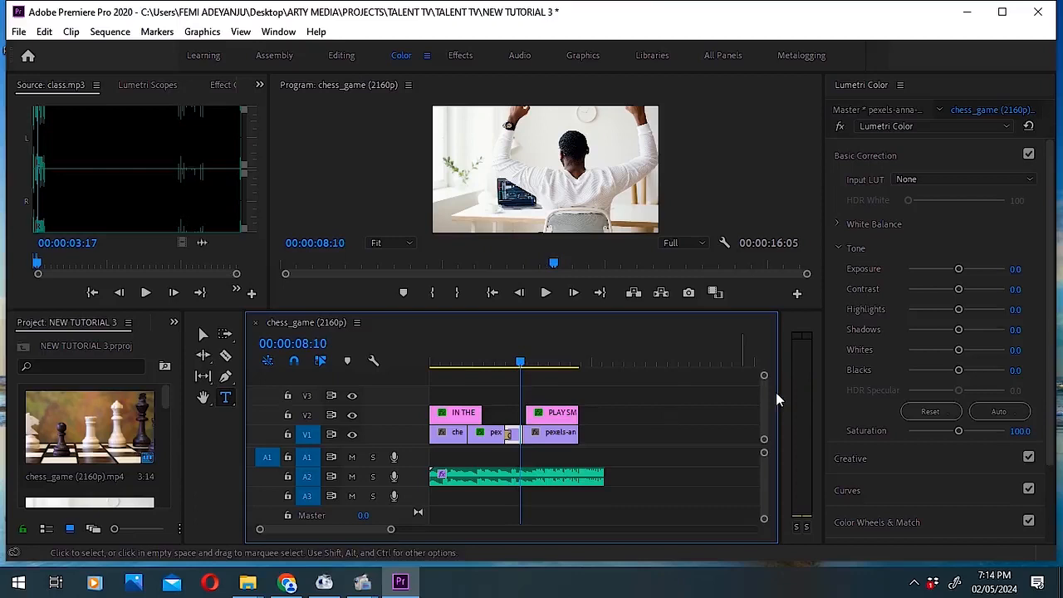
pyautogui.click(930, 350)
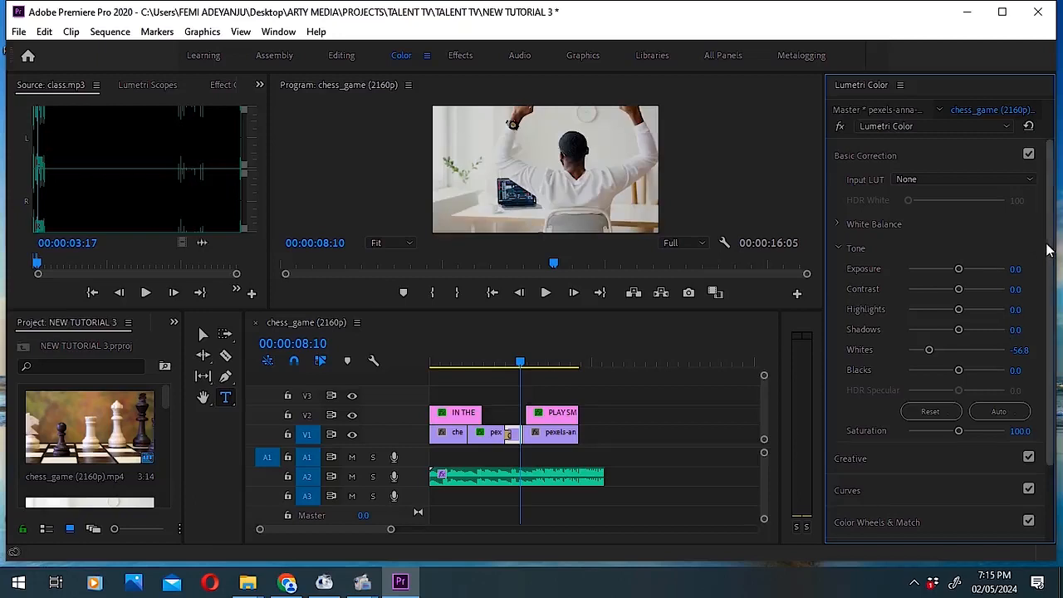
pyautogui.scroll(-3, 1050, 315)
pyautogui.moveTo(1053, 345); pyautogui.dragTo(1051, 232)
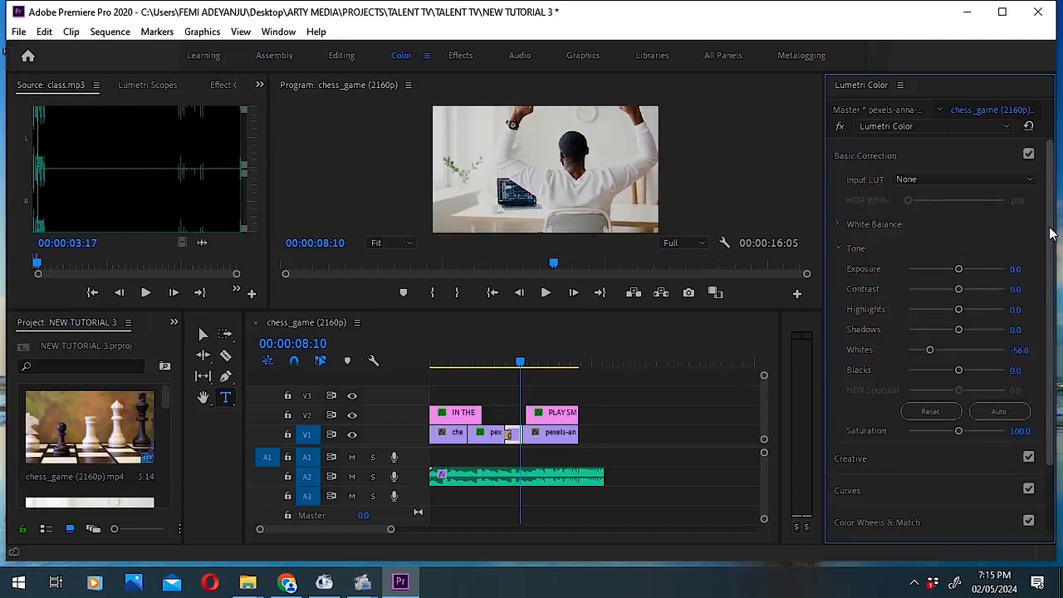